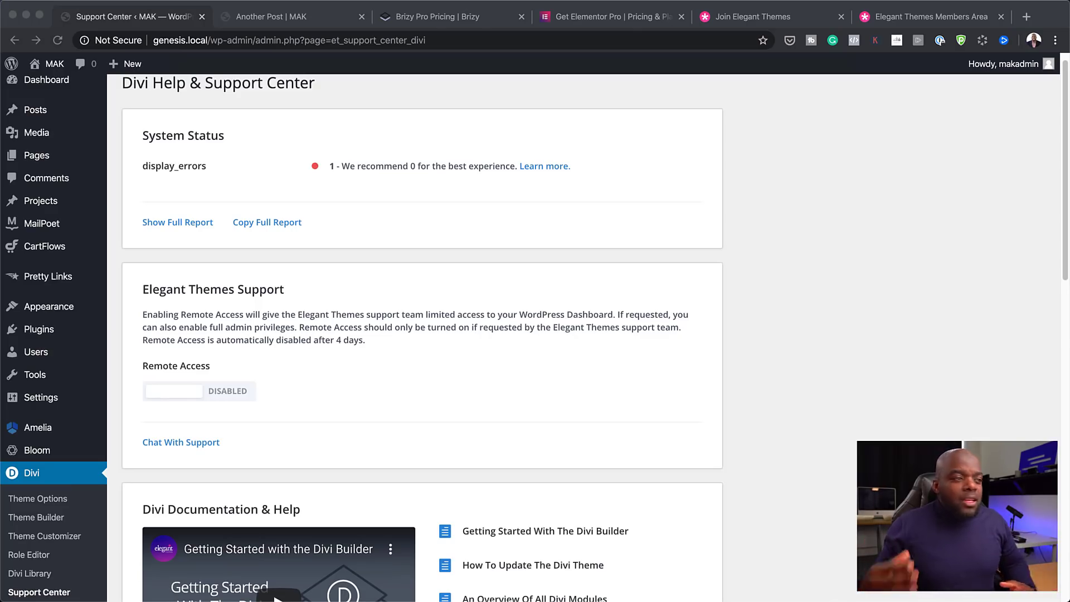
# Enable Remote Access for Elegant Themes support and activate full admin privileges in the Divi Support Center
pyautogui.scroll(-1, 535, 335)
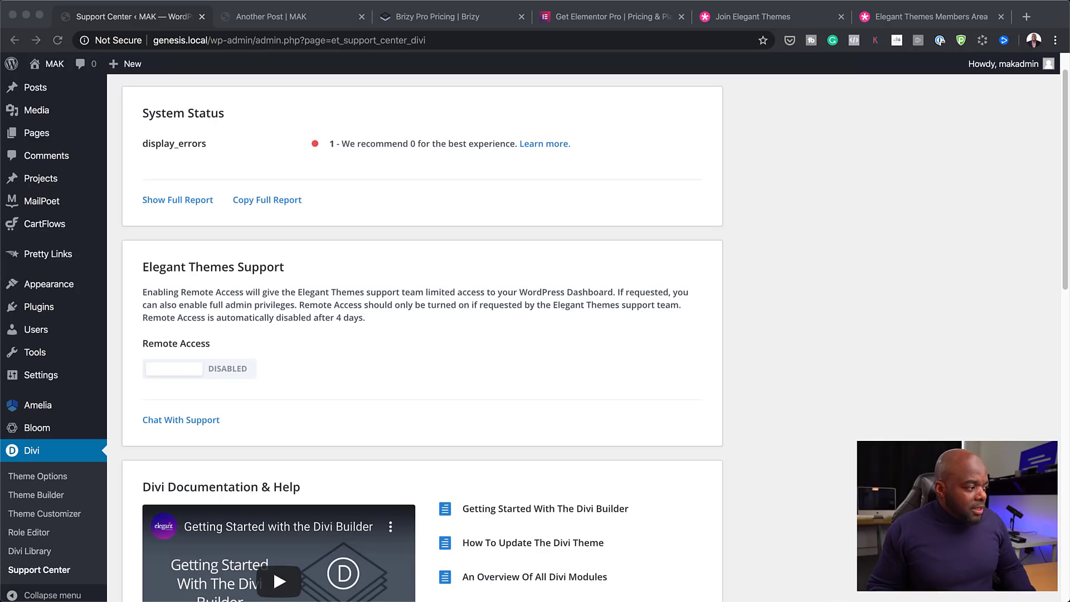
pyautogui.scroll(-2, 534, 334)
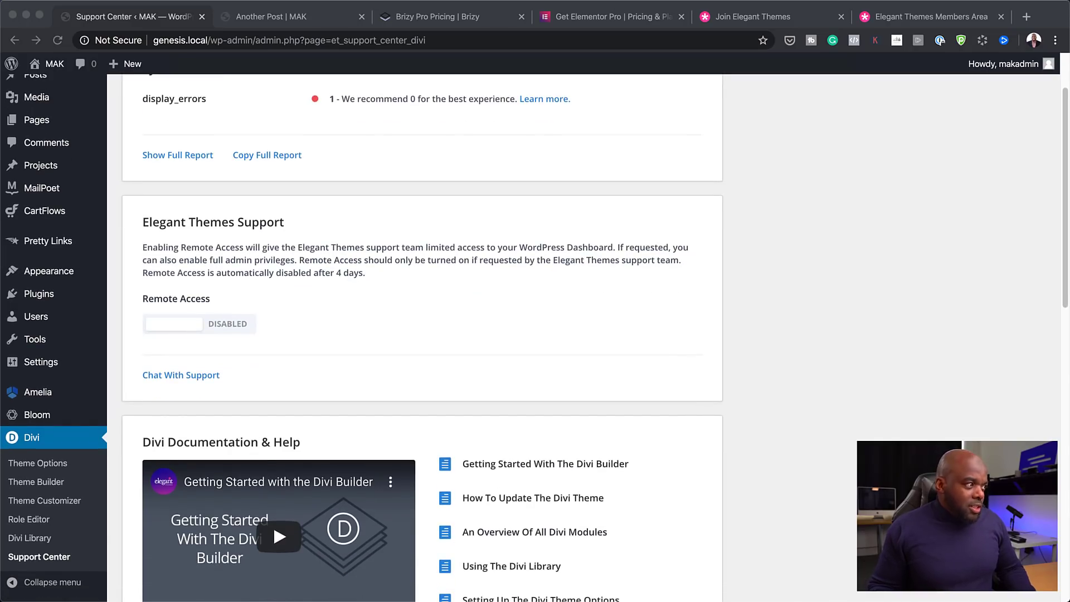
pyautogui.scroll(3, 535, 334)
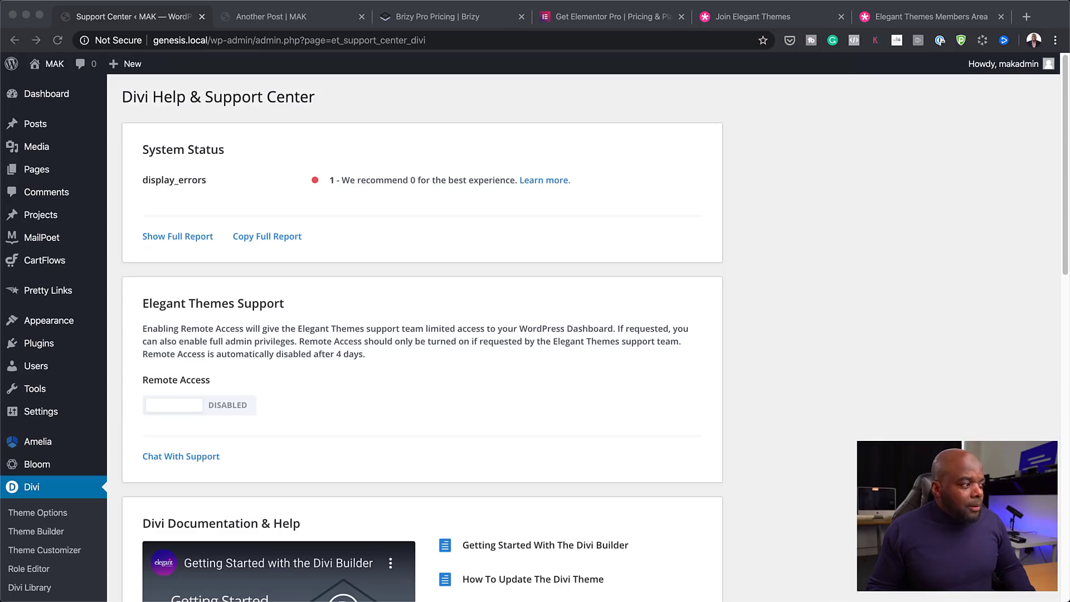
pyautogui.click(229, 405)
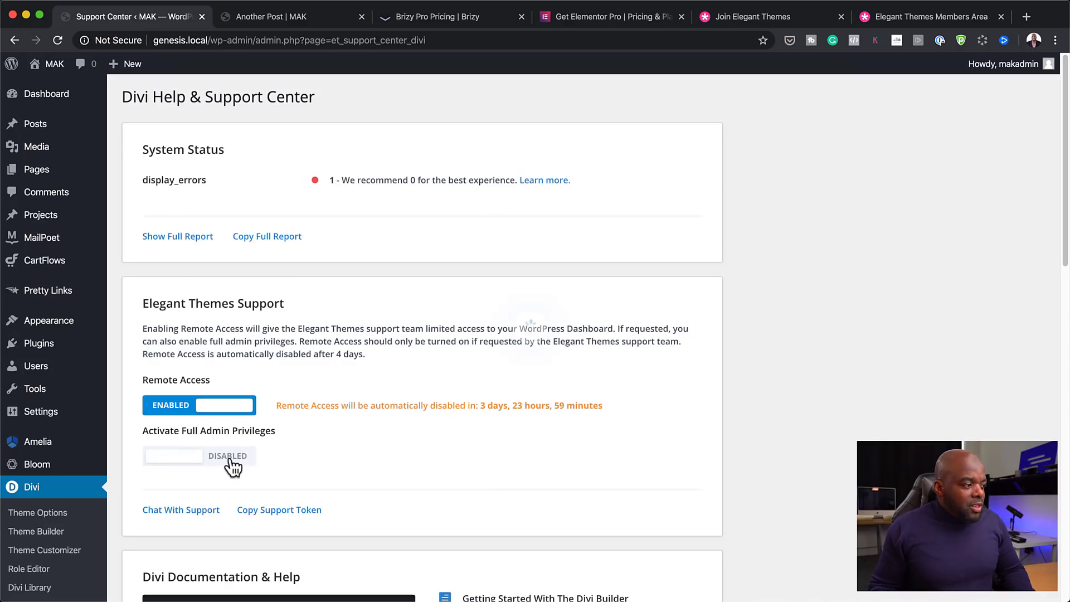
pyautogui.click(229, 460)
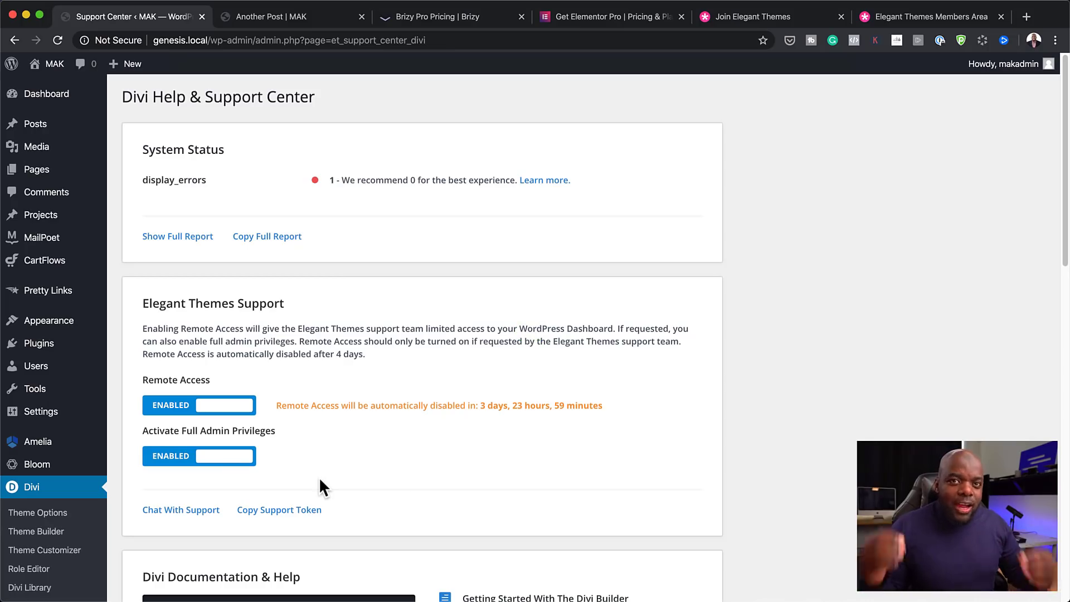
# Open the Elegant Themes support page, review the chat with the support team, and close the chat
pyautogui.click(204, 509)
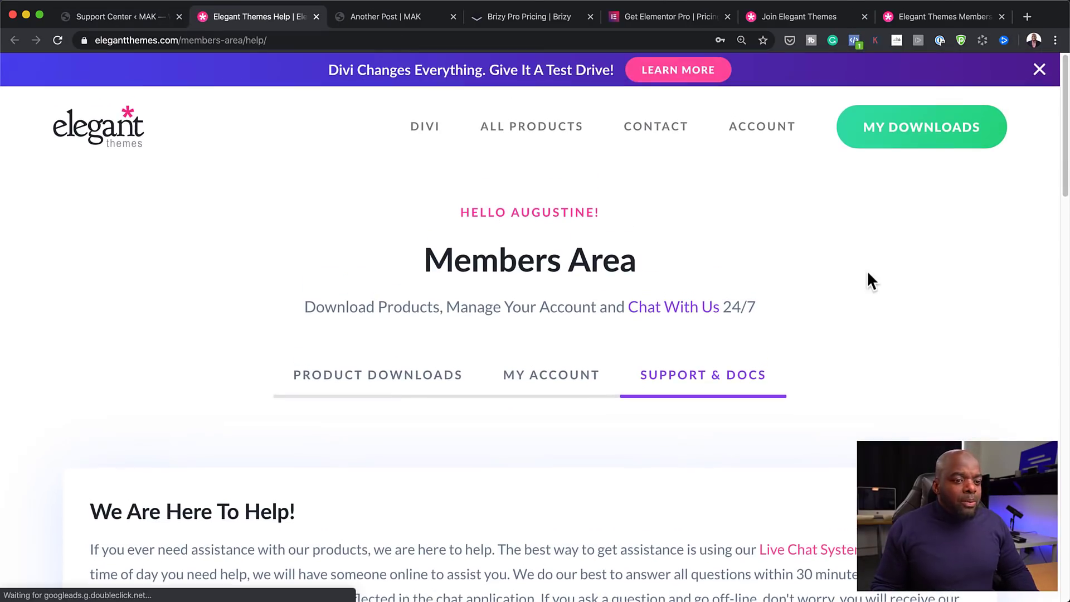
pyautogui.scroll(-2, 453, 439)
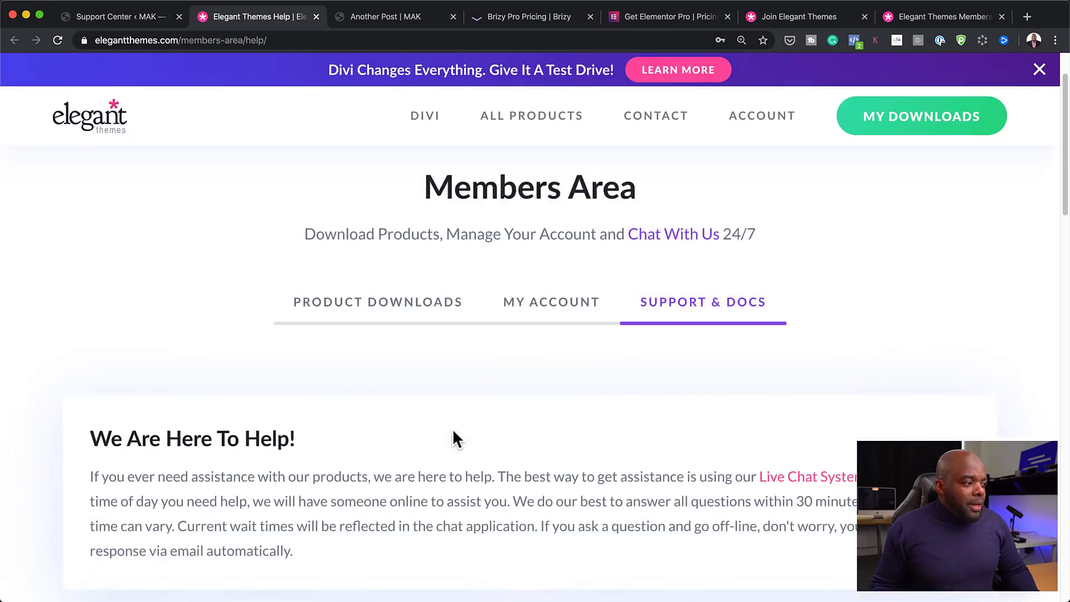
pyautogui.scroll(-10, 454, 432)
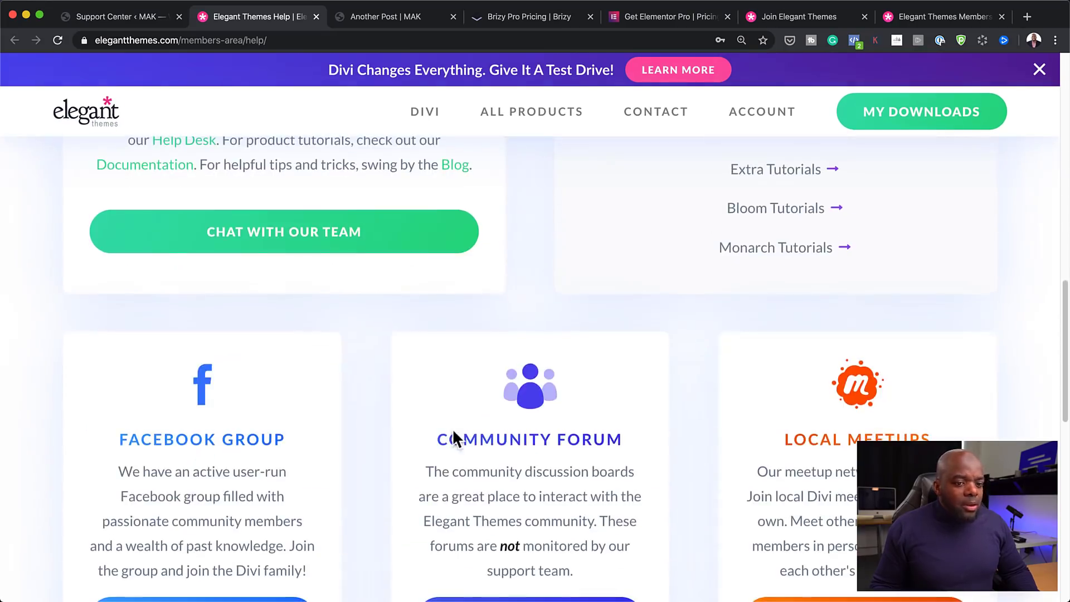
pyautogui.click(356, 232)
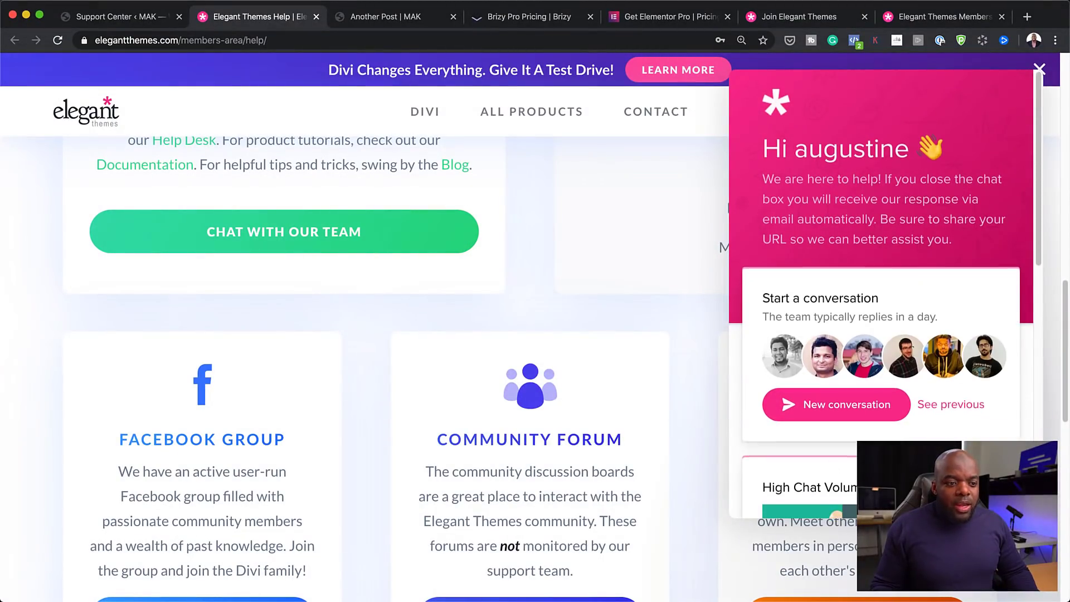
pyautogui.scroll(-3, 881, 300)
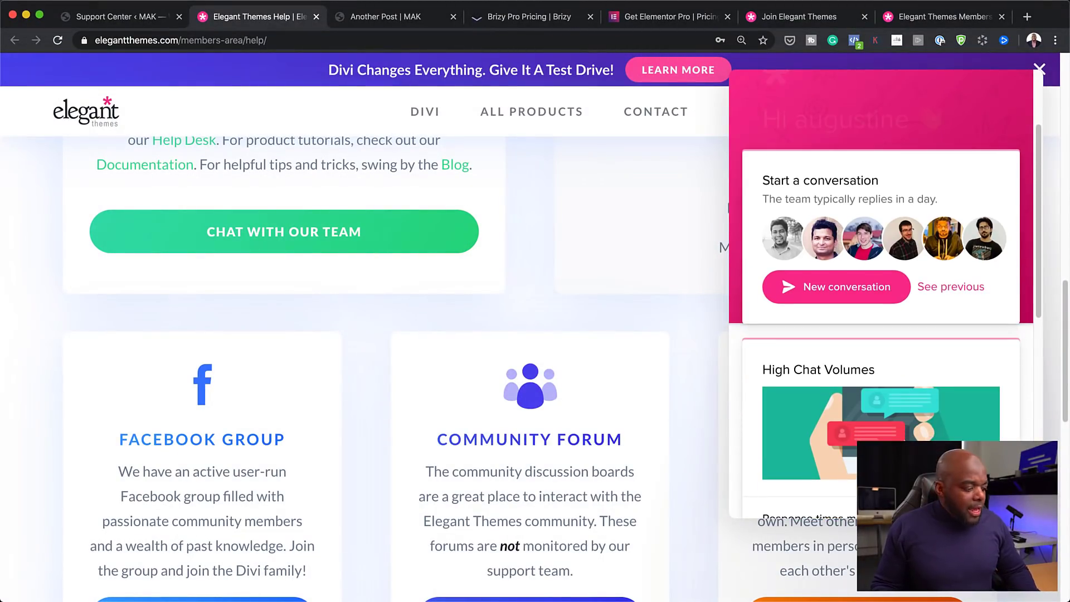
pyautogui.scroll(-2, 897, 467)
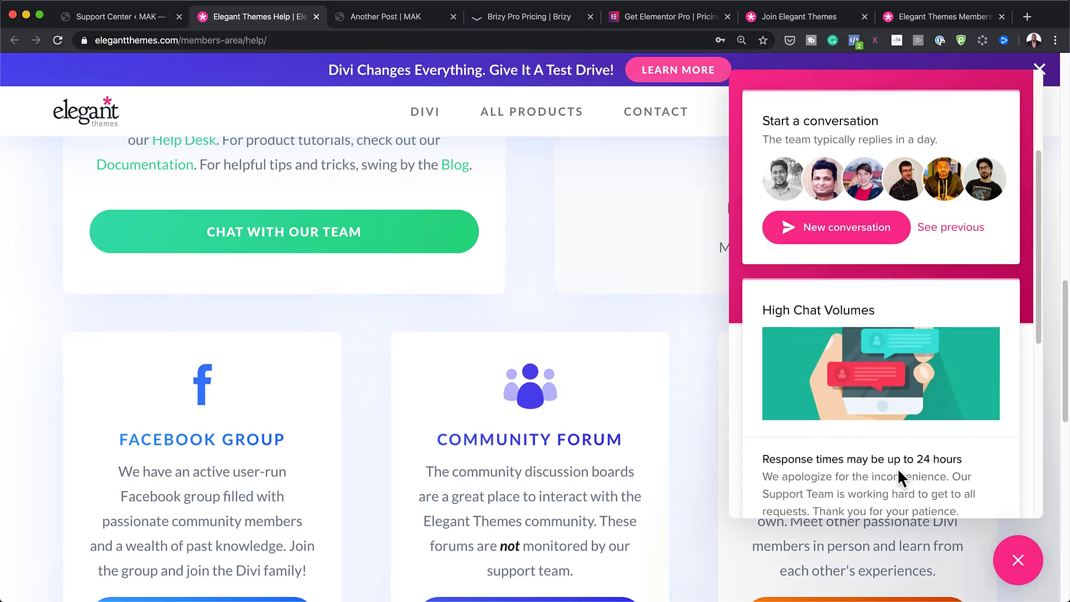
pyautogui.click(1019, 555)
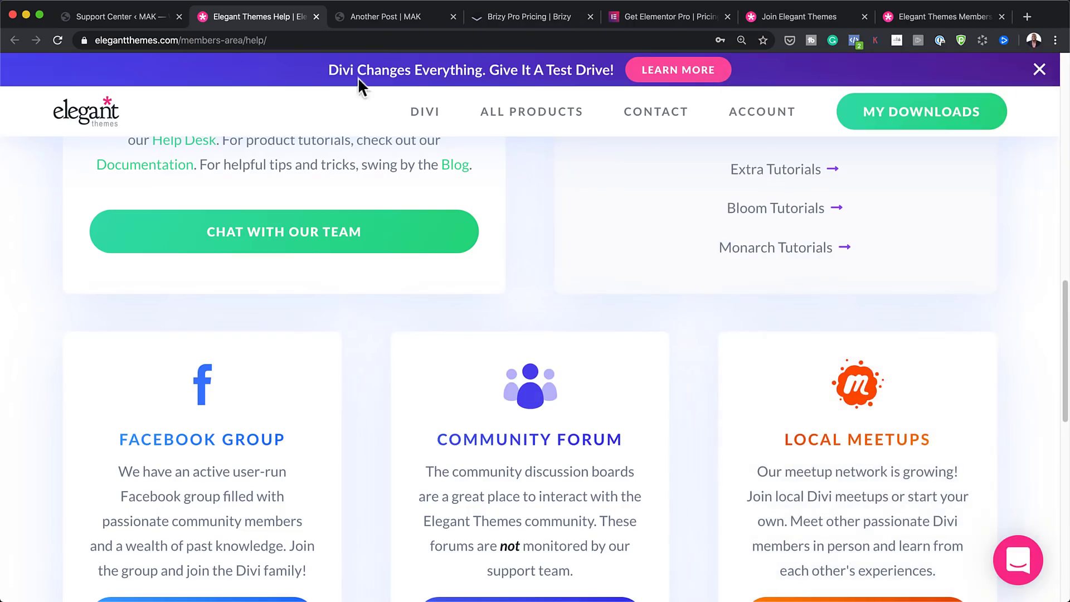
# Return to the Divi Support Center and copy the support token
pyautogui.click(117, 17)
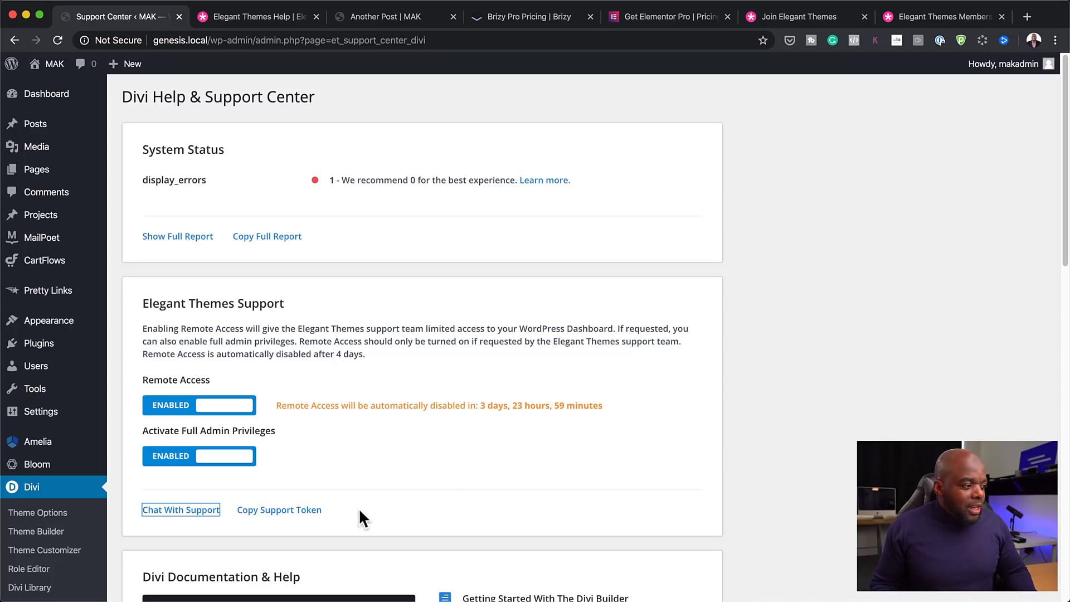
pyautogui.click(289, 518)
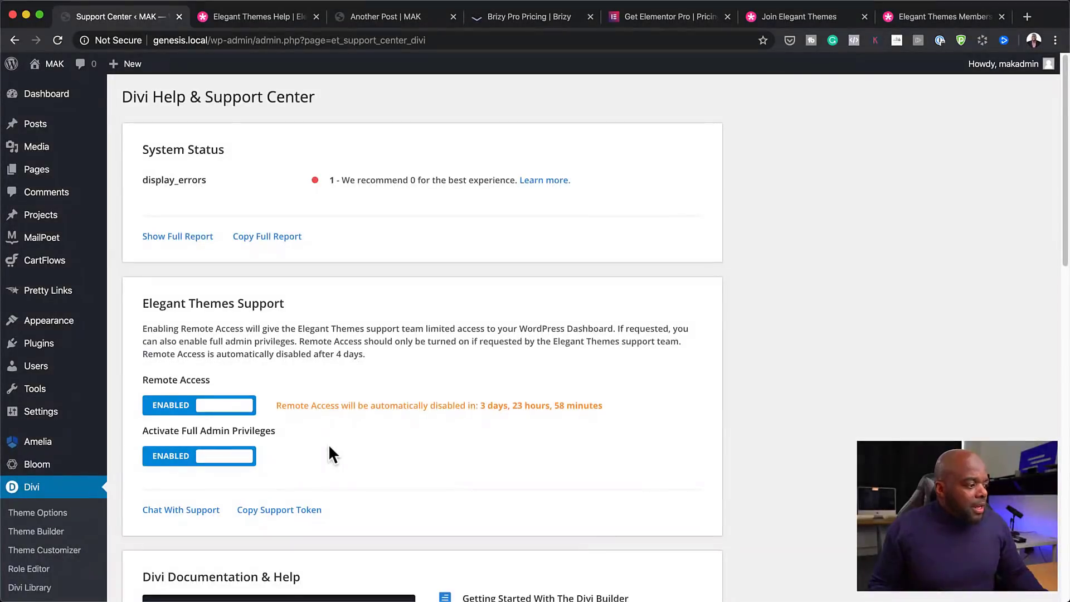
# Review the Divi documentation, Safe Mode and Logs sections of the Support Center
pyautogui.scroll(-3, 329, 445)
pyautogui.scroll(-4, 328, 445)
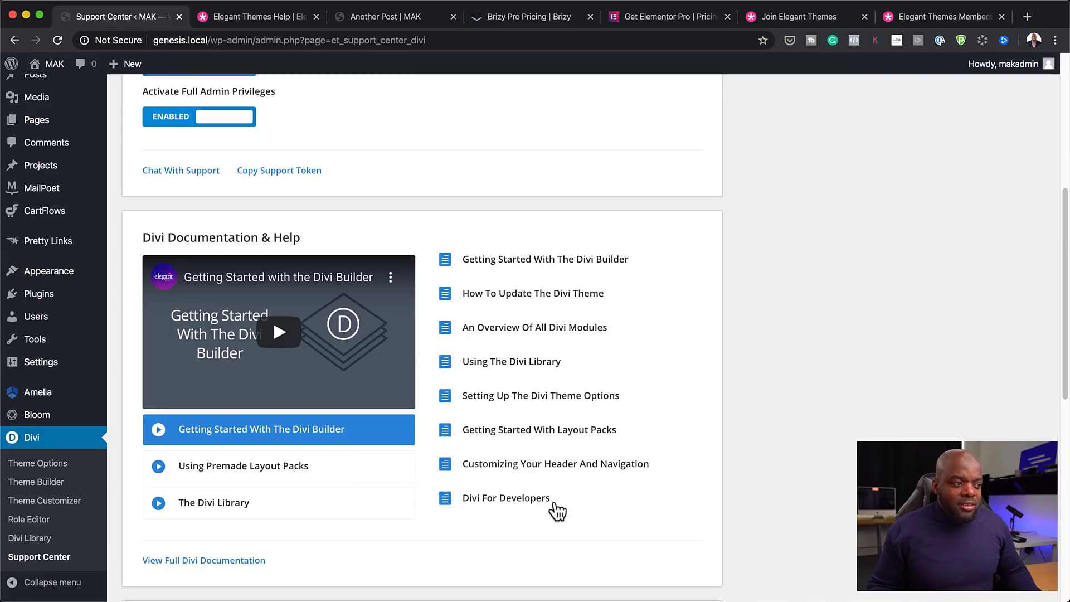
pyautogui.scroll(-7, 557, 509)
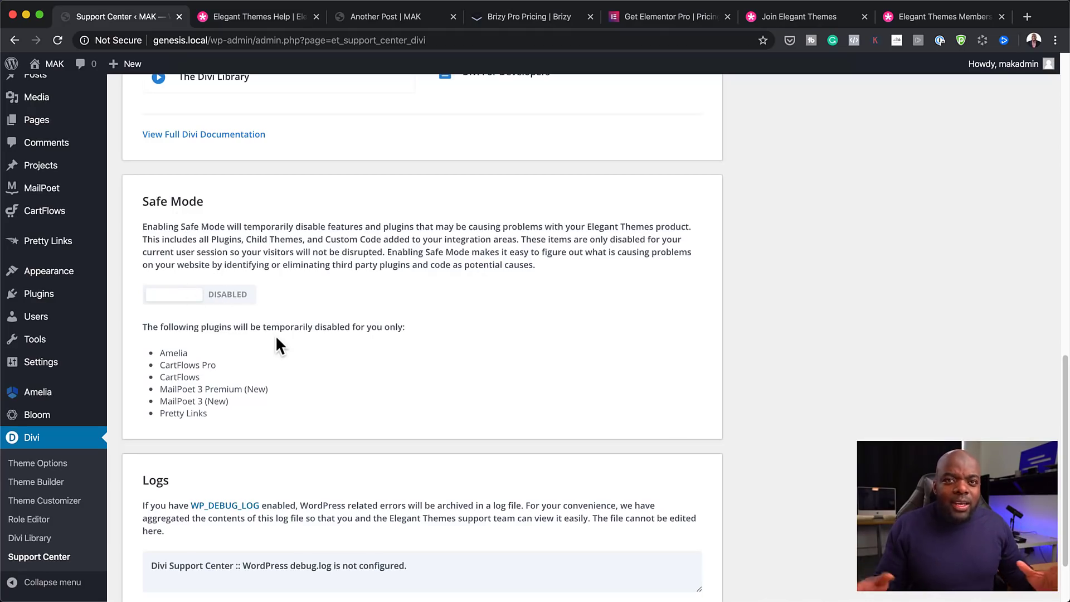
pyautogui.scroll(-3, 419, 394)
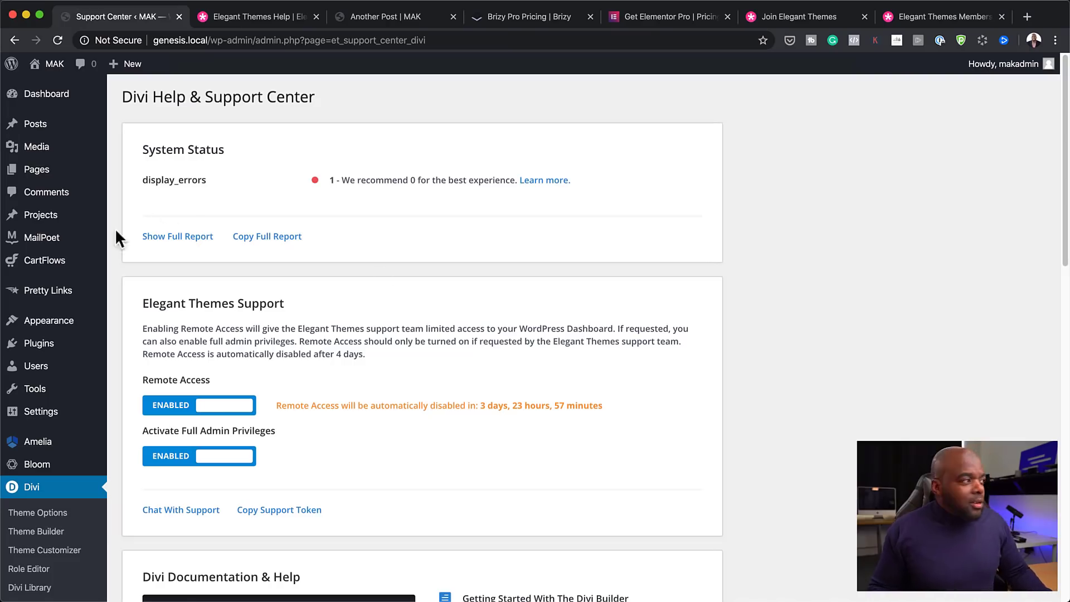
# Create a new page titled "divi" and open it in the Divi Builder
pyautogui.moveTo(53, 173)
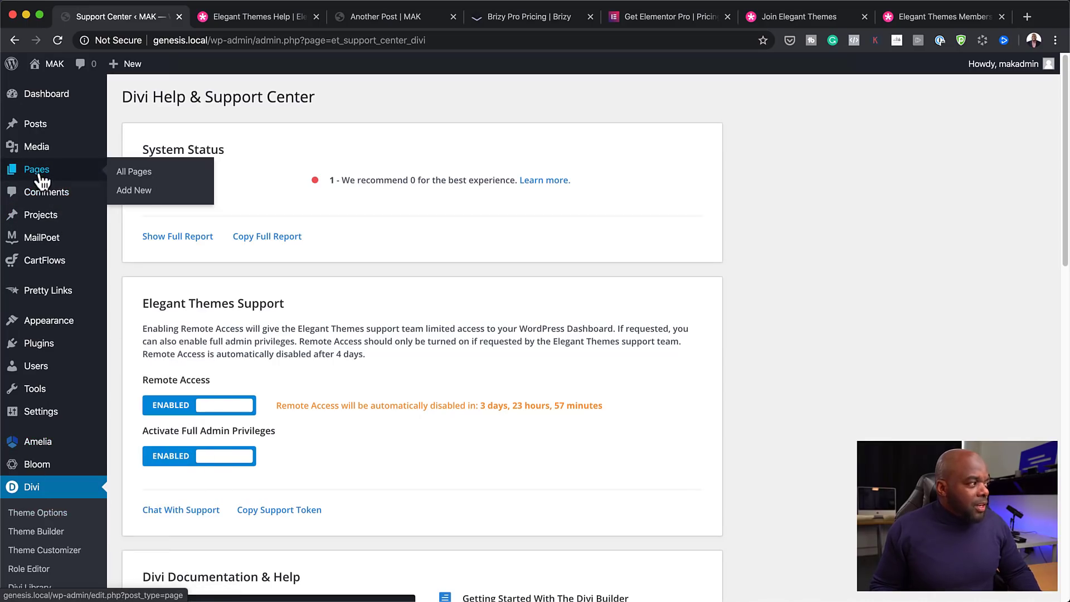
pyautogui.click(140, 191)
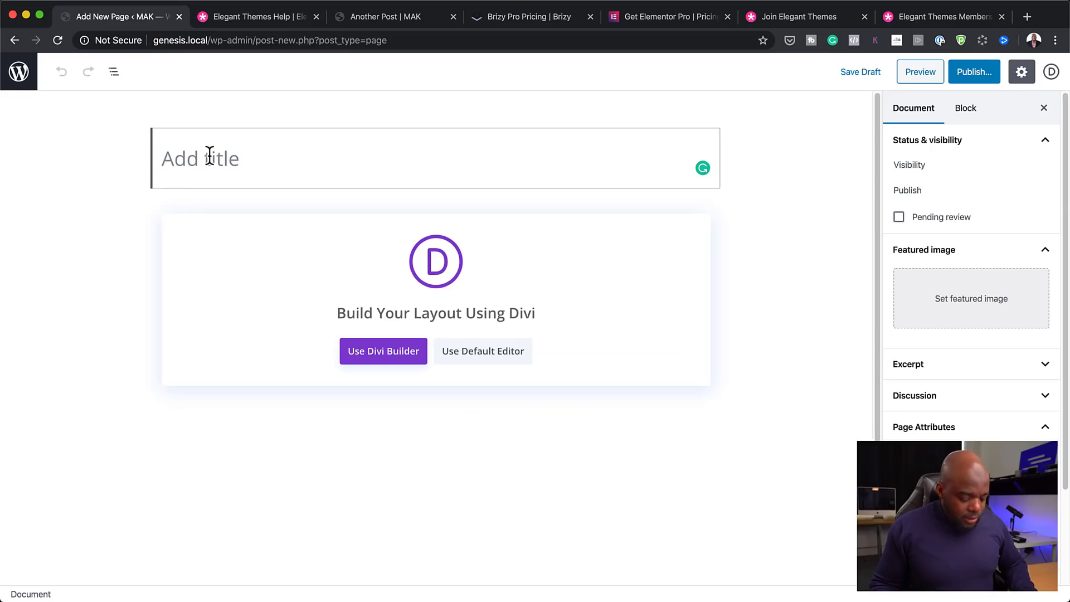
pyautogui.write('divi')
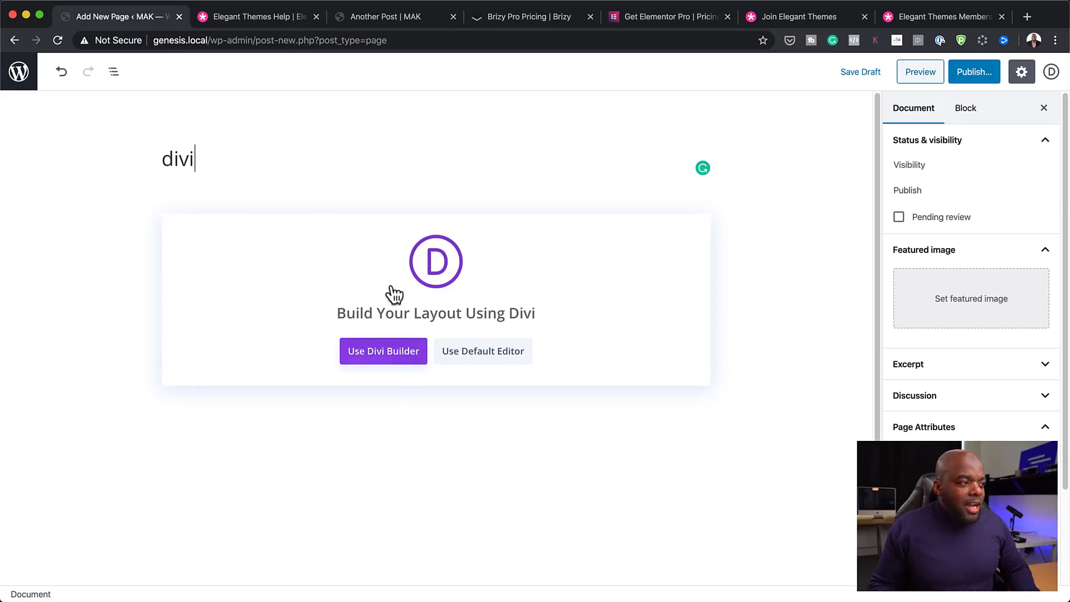
pyautogui.click(382, 362)
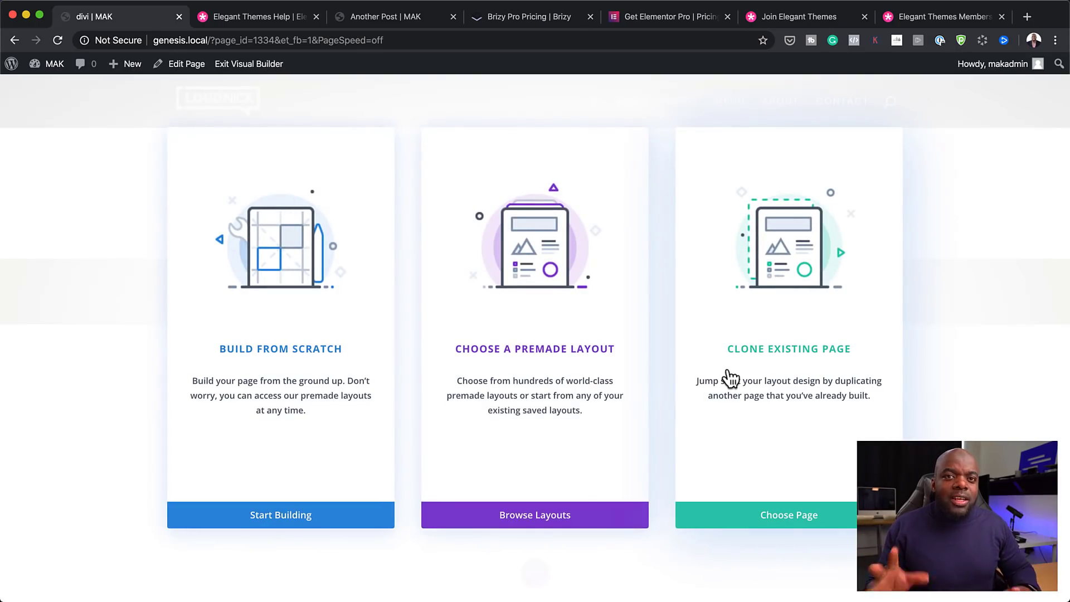
# Reload the visual builder and start the page from scratch, without inserting a row in the first section
pyautogui.press('super+r')
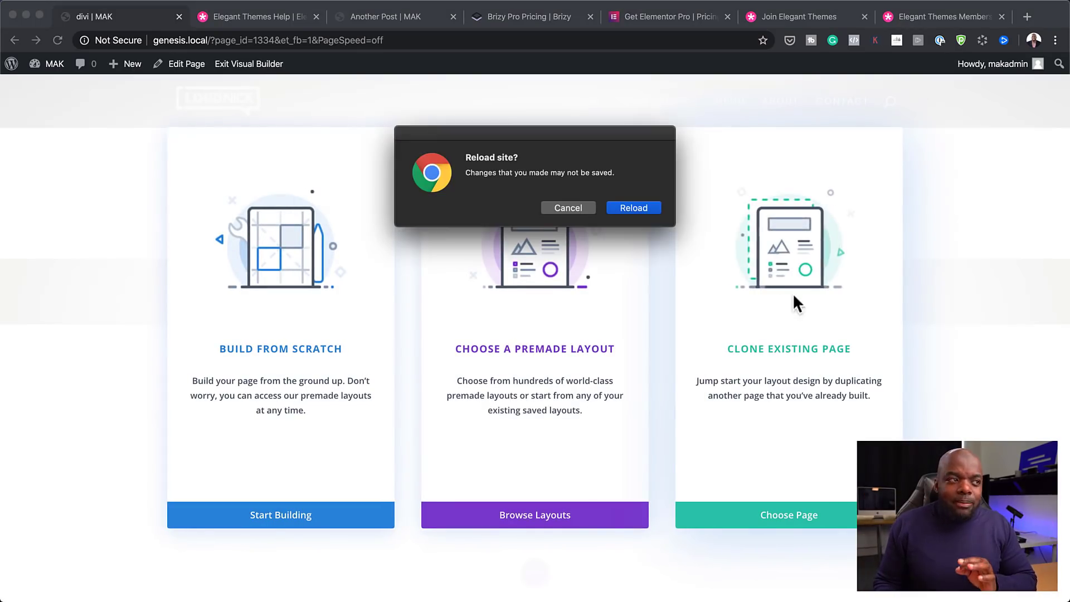
pyautogui.click(635, 208)
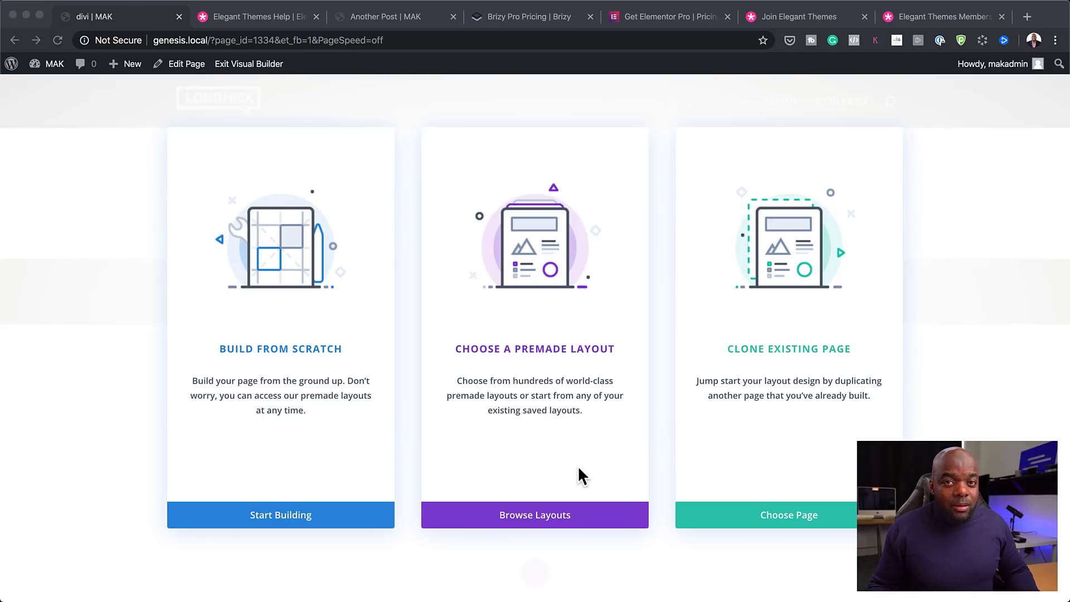
pyautogui.click(279, 514)
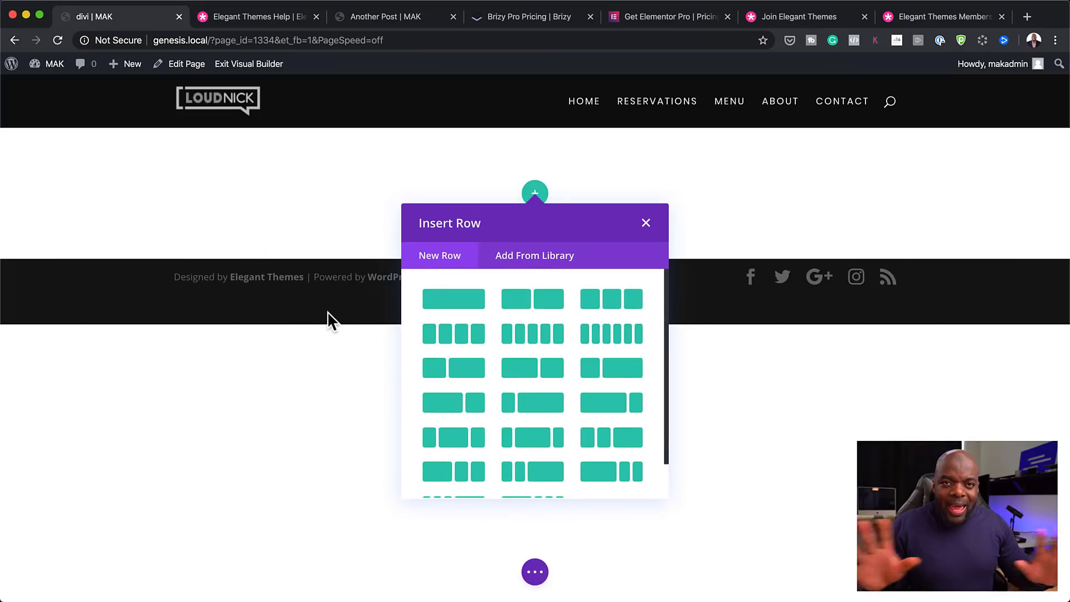
pyautogui.click(646, 224)
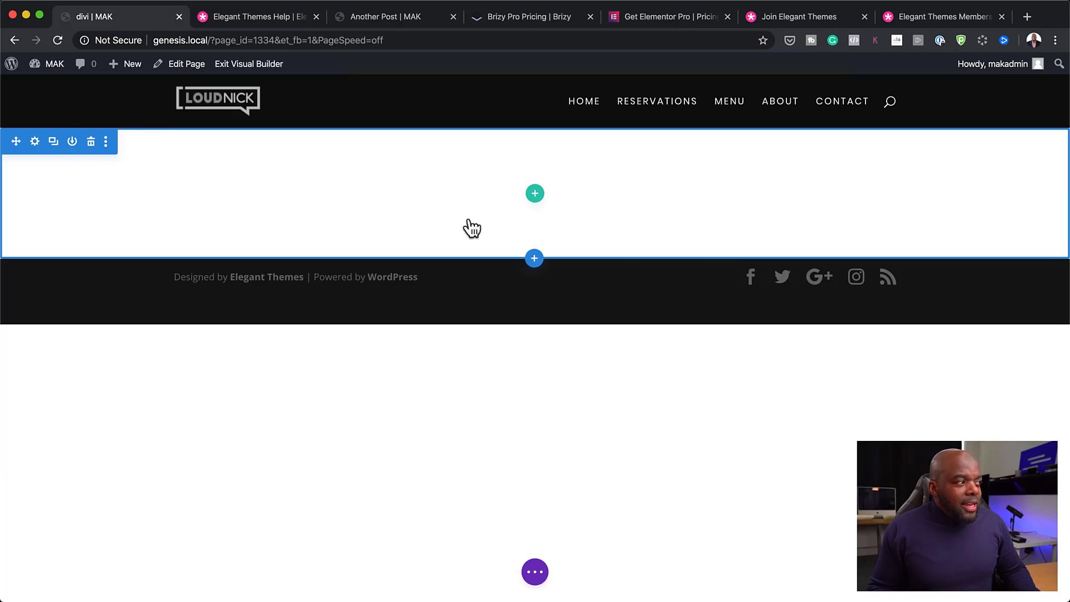
# Add a regular section below the first one with a row of two equal columns
pyautogui.click(534, 258)
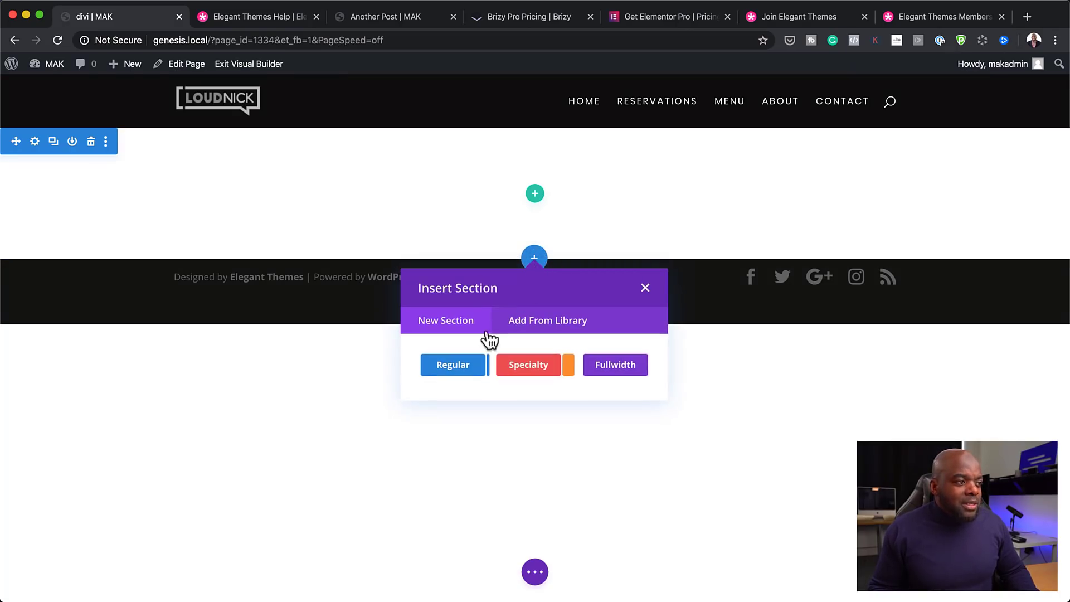
pyautogui.click(464, 365)
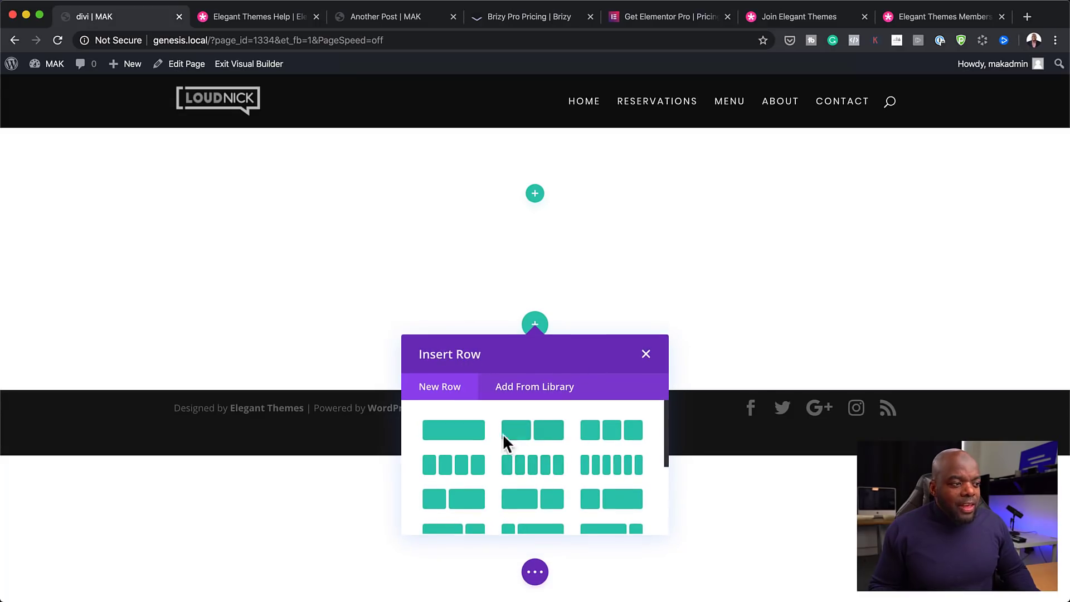
pyautogui.click(548, 431)
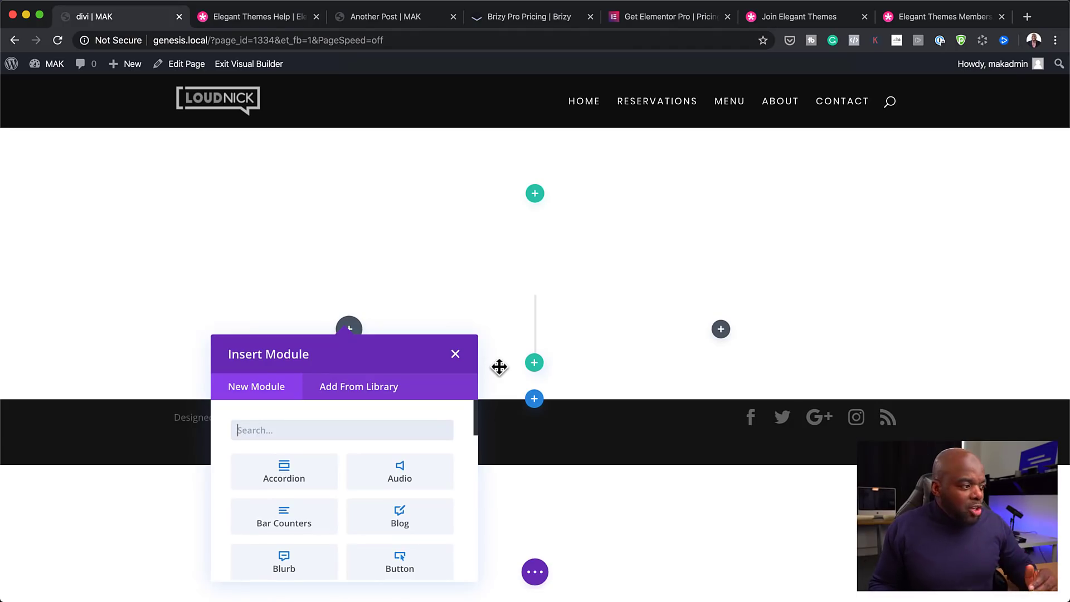
# Insert a Video module in the new row's left column, check its design options, and save the module
pyautogui.scroll(-1, 430, 489)
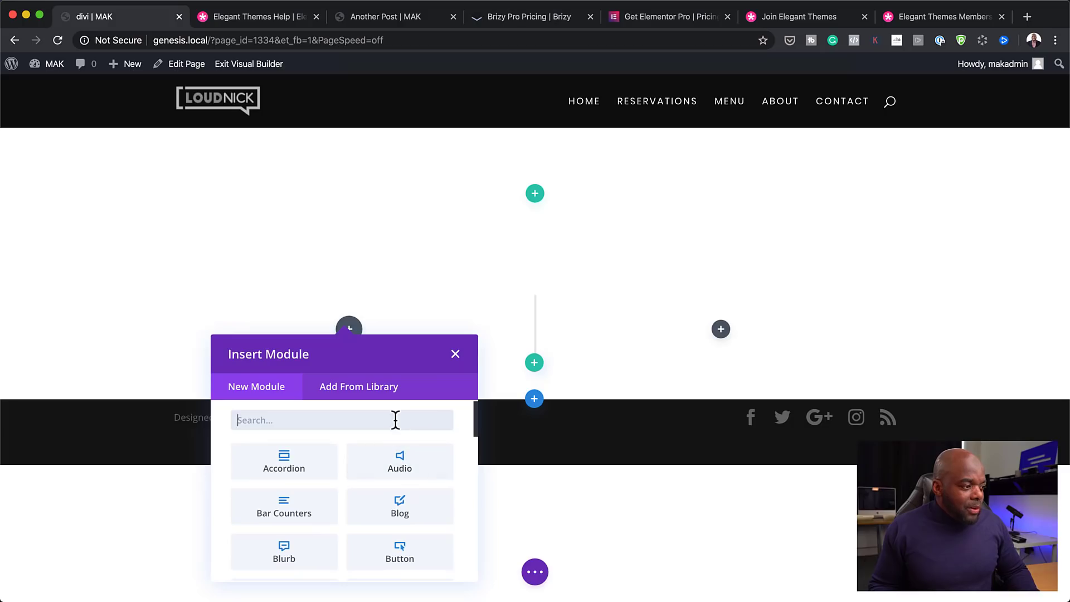
pyautogui.write('vedo')
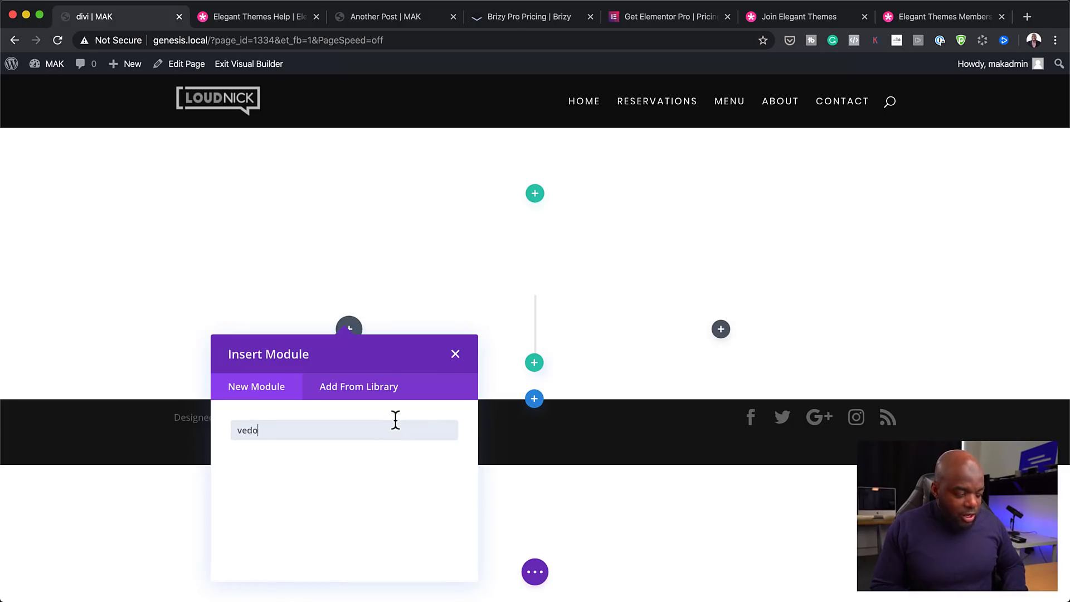
pyautogui.press('BackSpace')
pyautogui.write('i')
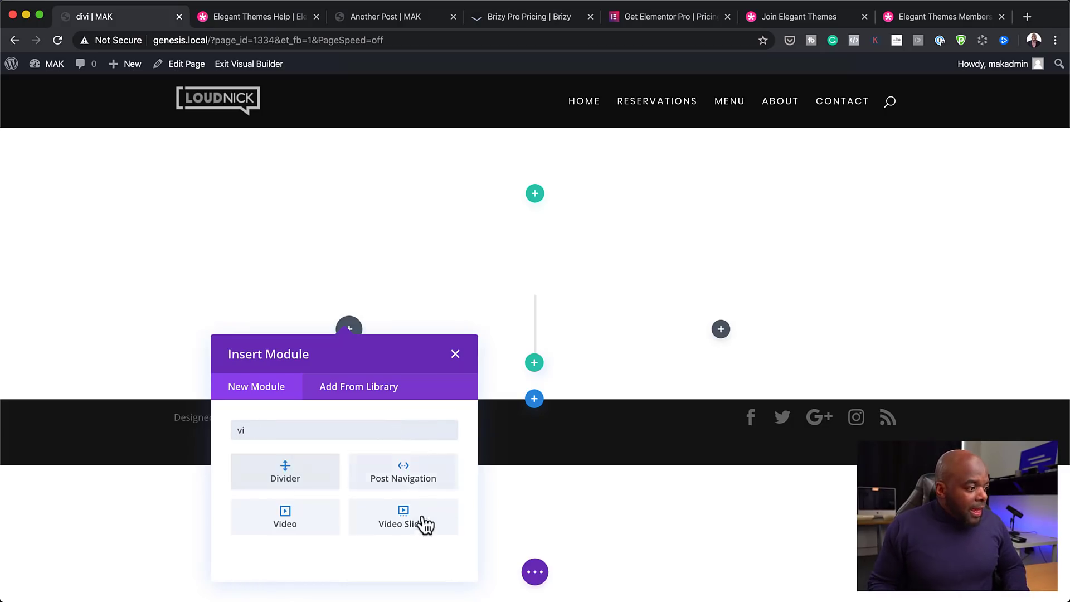
pyautogui.click(301, 513)
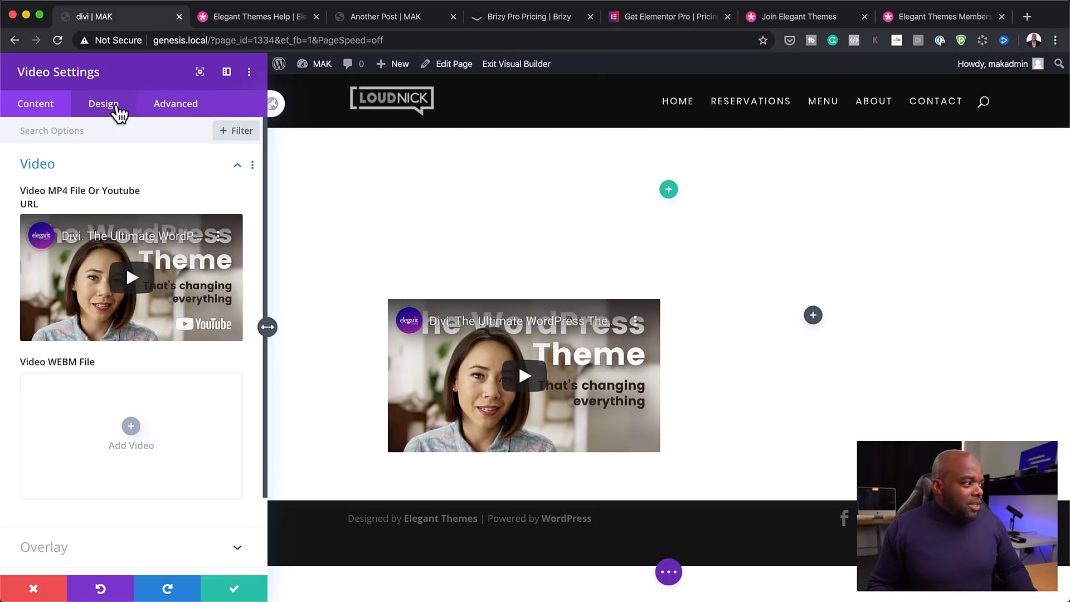
pyautogui.click(118, 110)
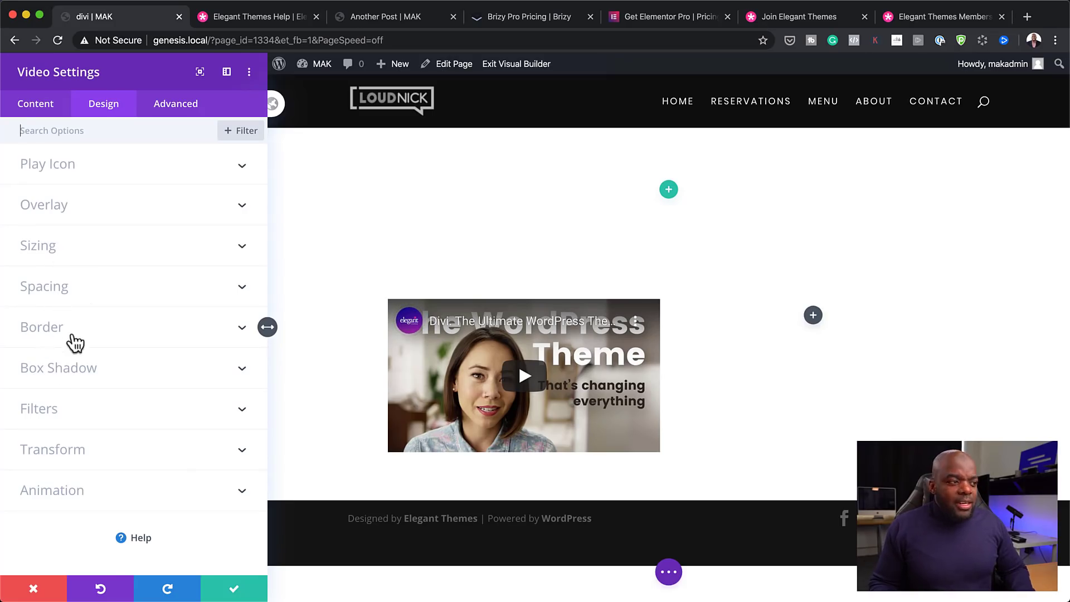
pyautogui.click(233, 592)
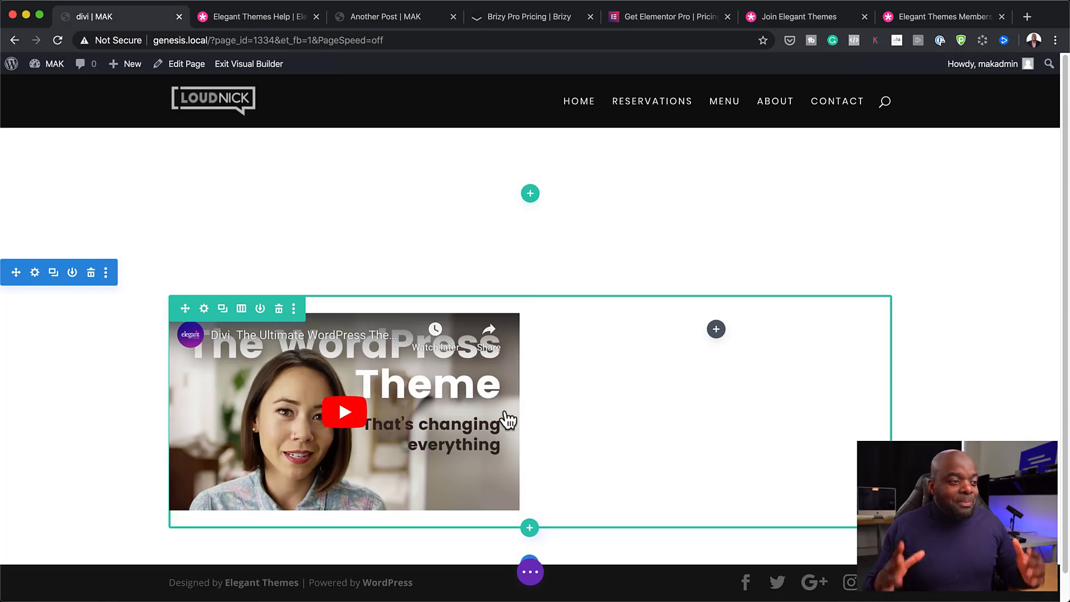
pyautogui.moveTo(505, 418); pyautogui.dragTo(717, 341)
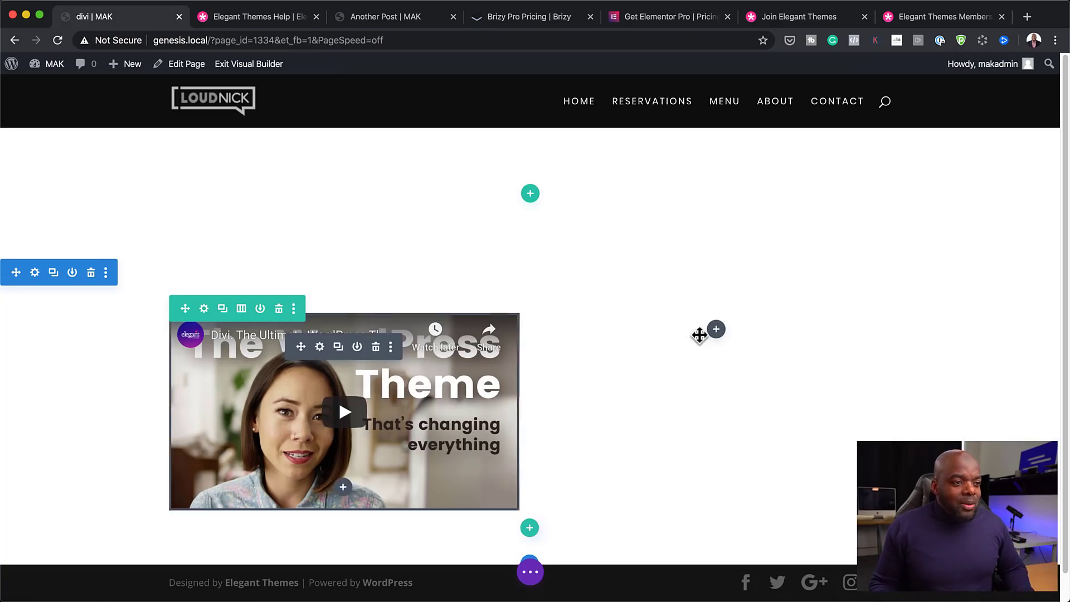
# Insert a Text module in the empty column beside the video and save it with its placeholder text
pyautogui.click(716, 331)
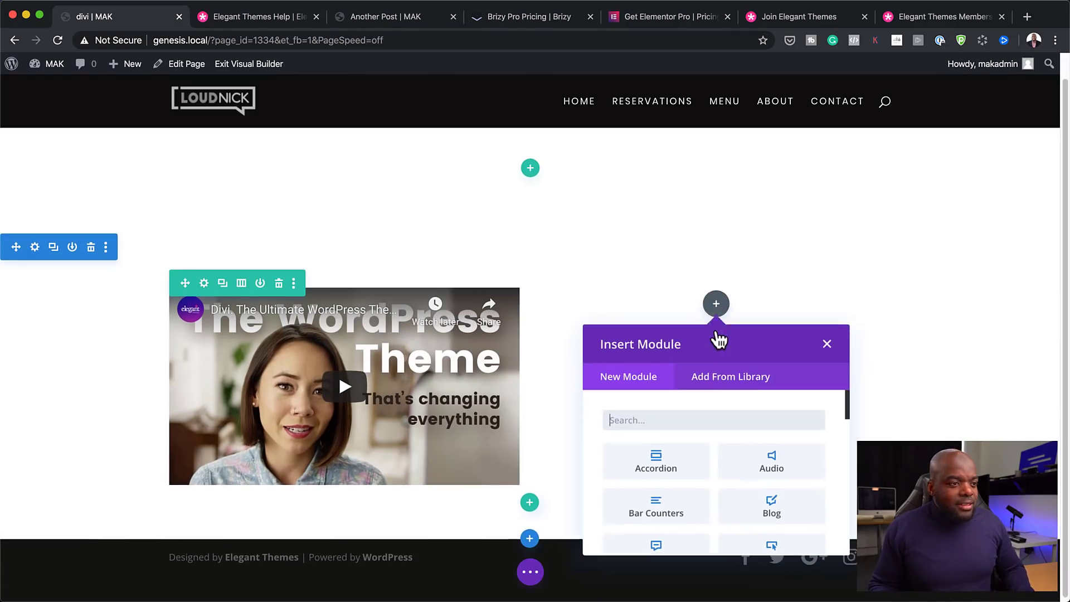
pyautogui.write('text')
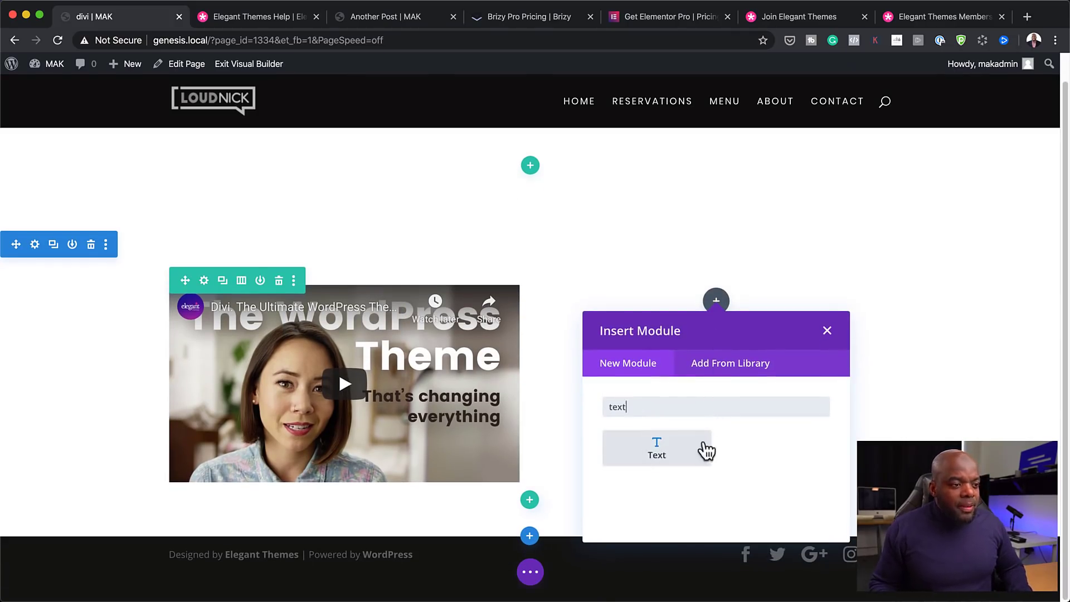
pyautogui.click(706, 451)
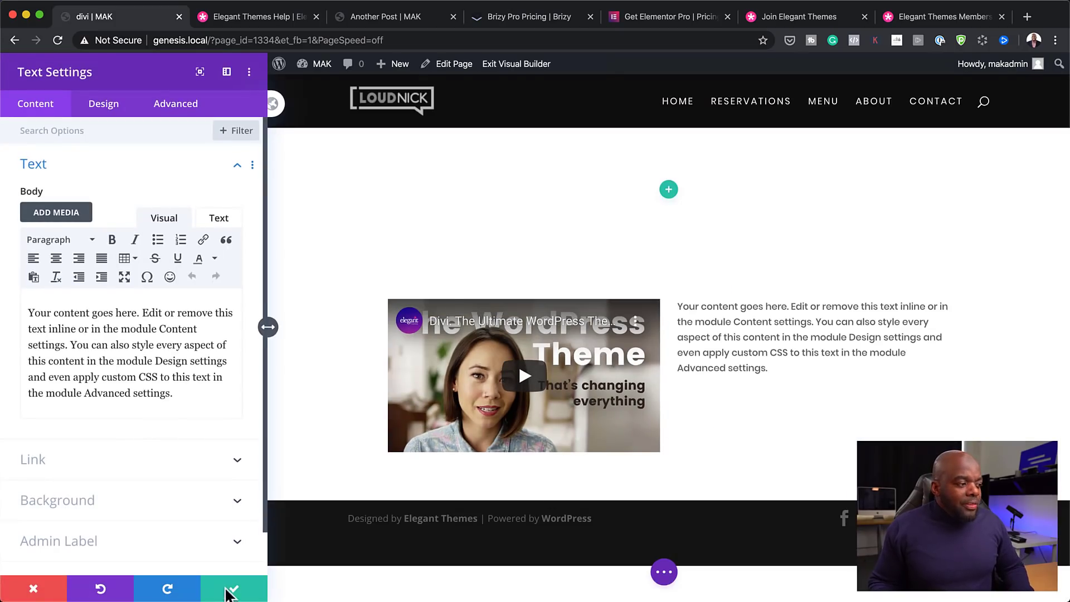
pyautogui.click(234, 591)
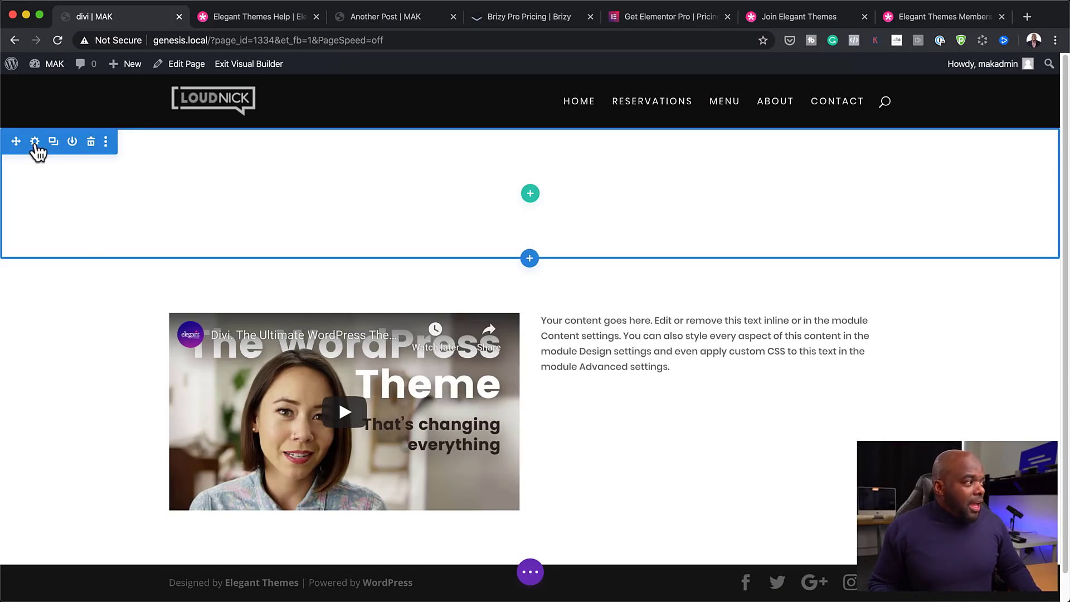
# Duplicate the empty first section, give the copy the saved orange background color, and save its settings
pyautogui.click(53, 141)
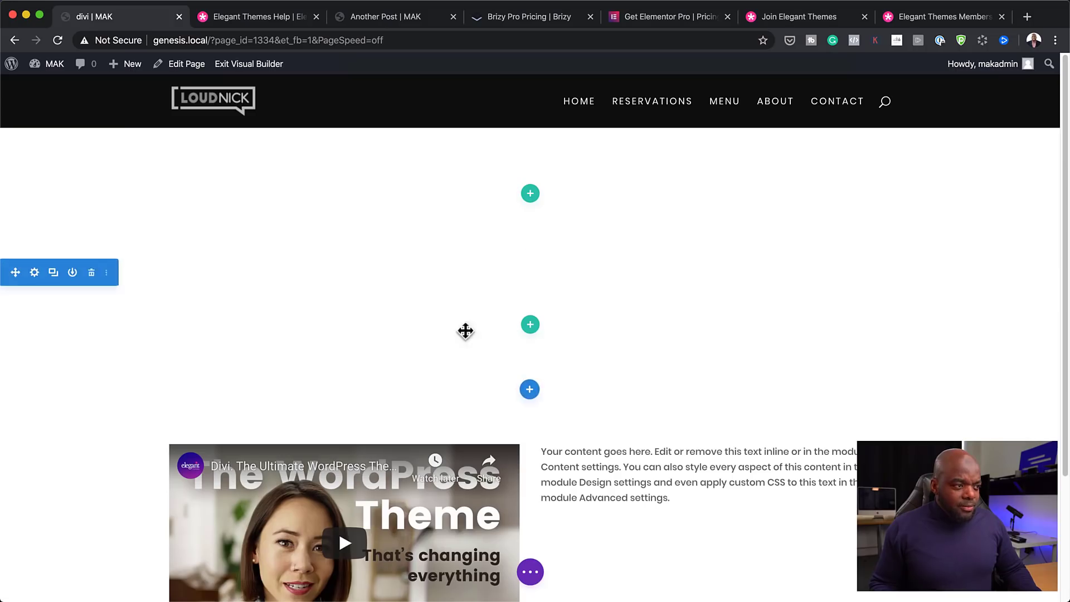
pyautogui.click(35, 273)
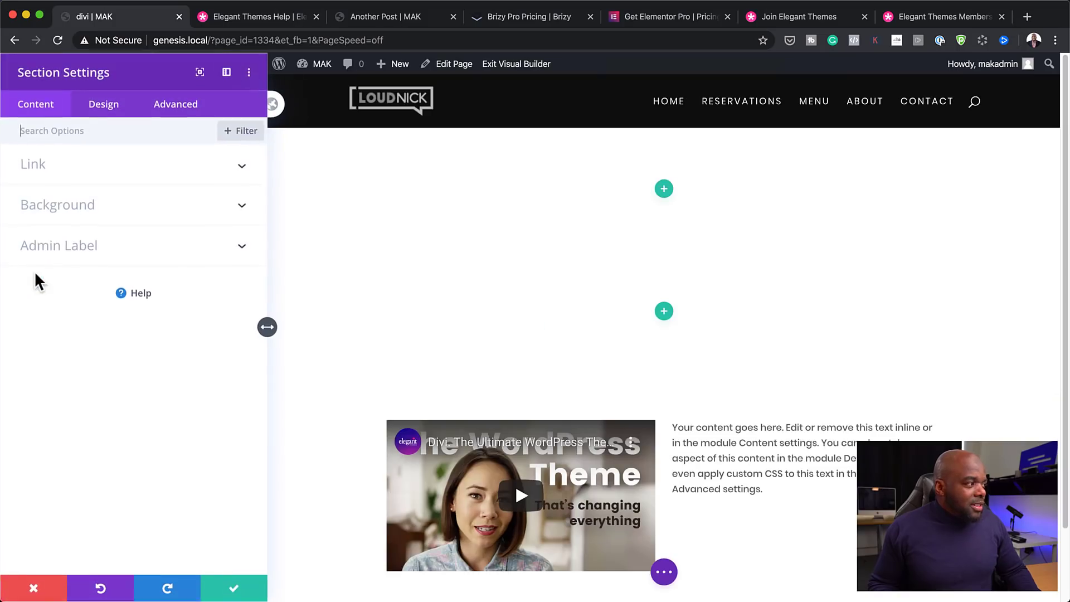
pyautogui.click(50, 206)
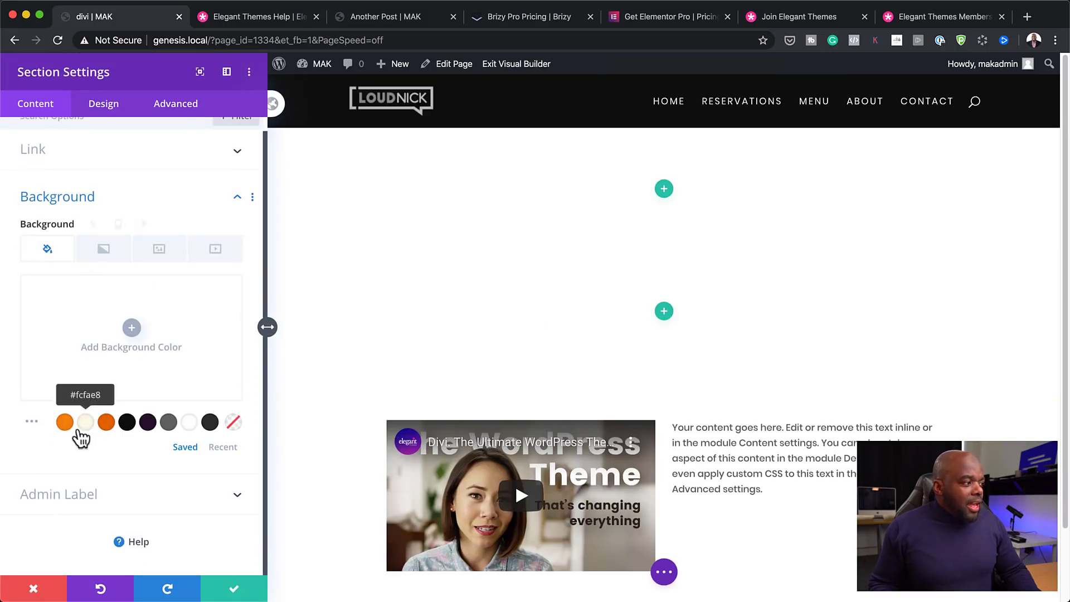
pyautogui.click(65, 422)
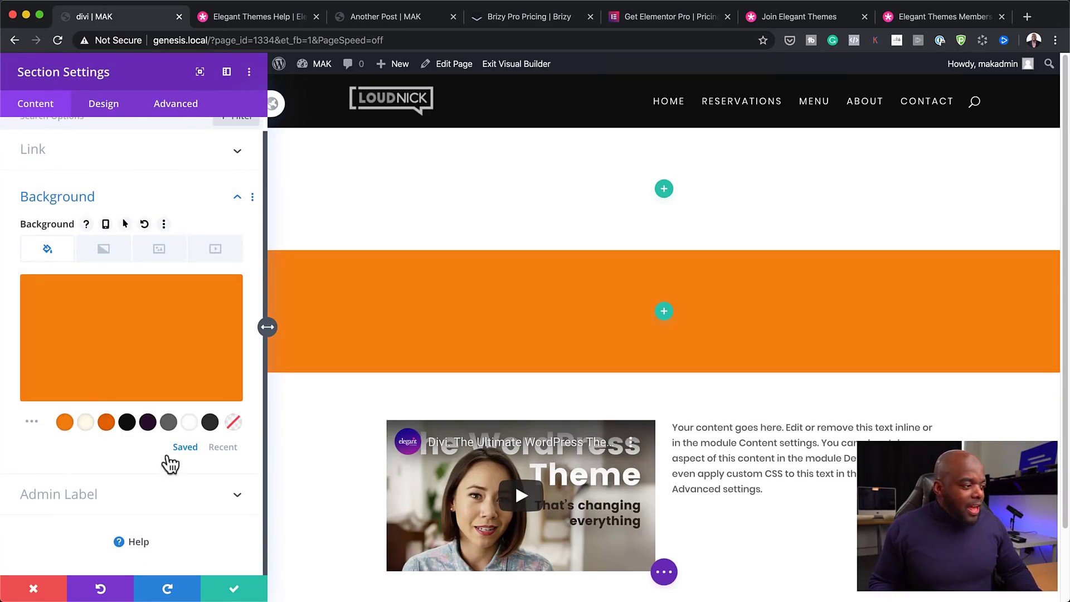
pyautogui.click(236, 592)
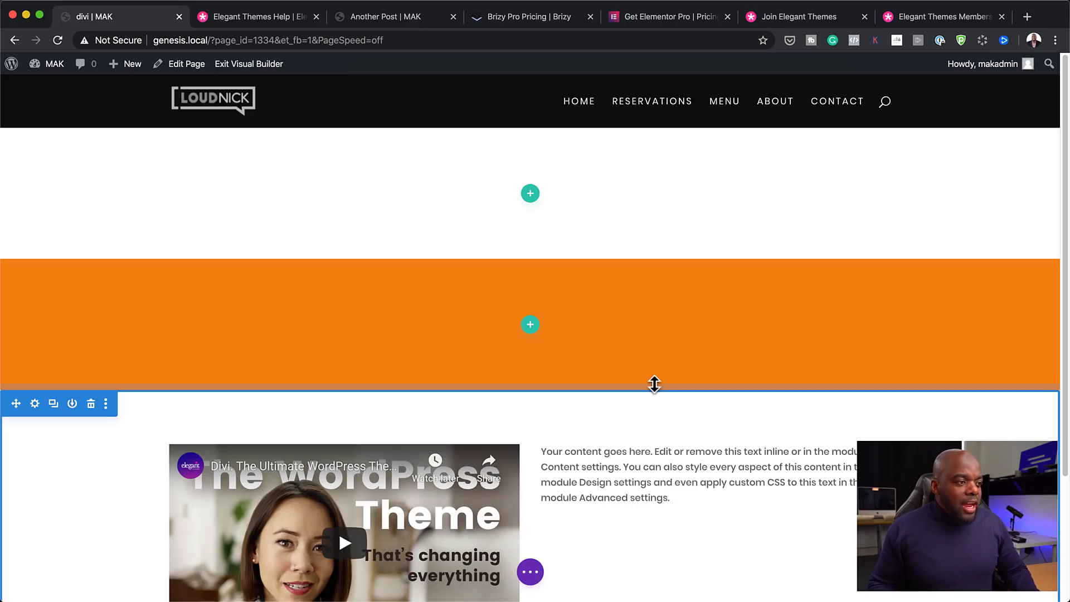
# Add a single-column row to the orange section and insert a Call To Action module in it
pyautogui.click(532, 328)
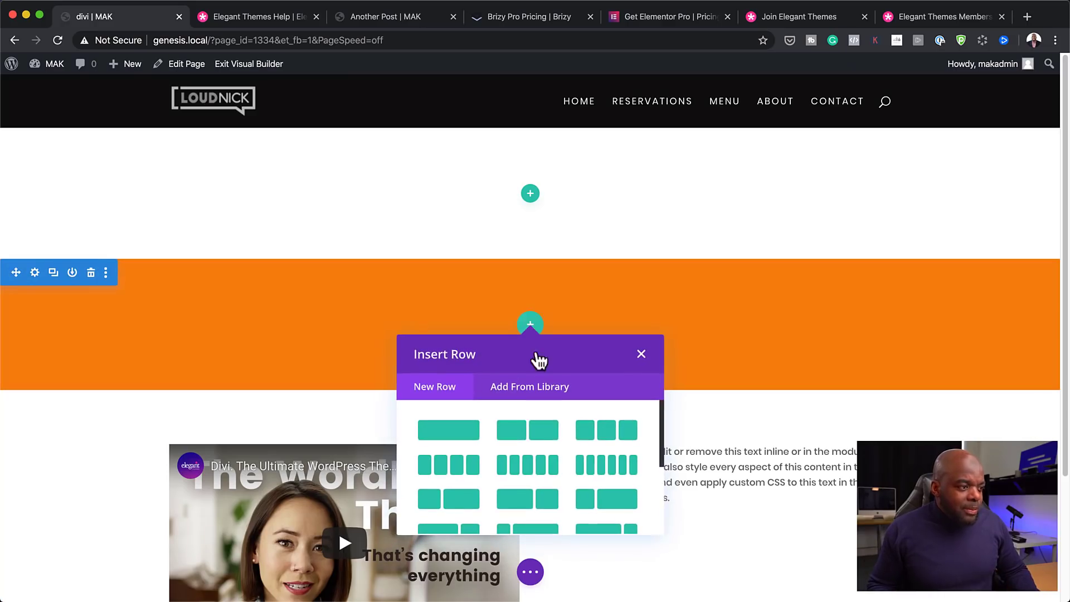
pyautogui.click(474, 440)
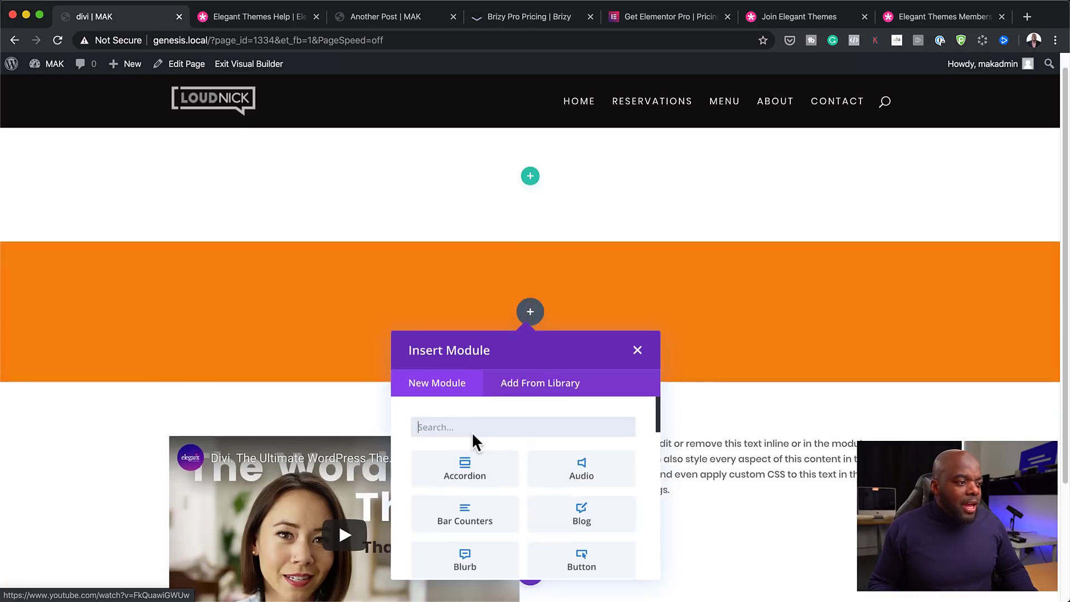
pyautogui.scroll(-2, 472, 431)
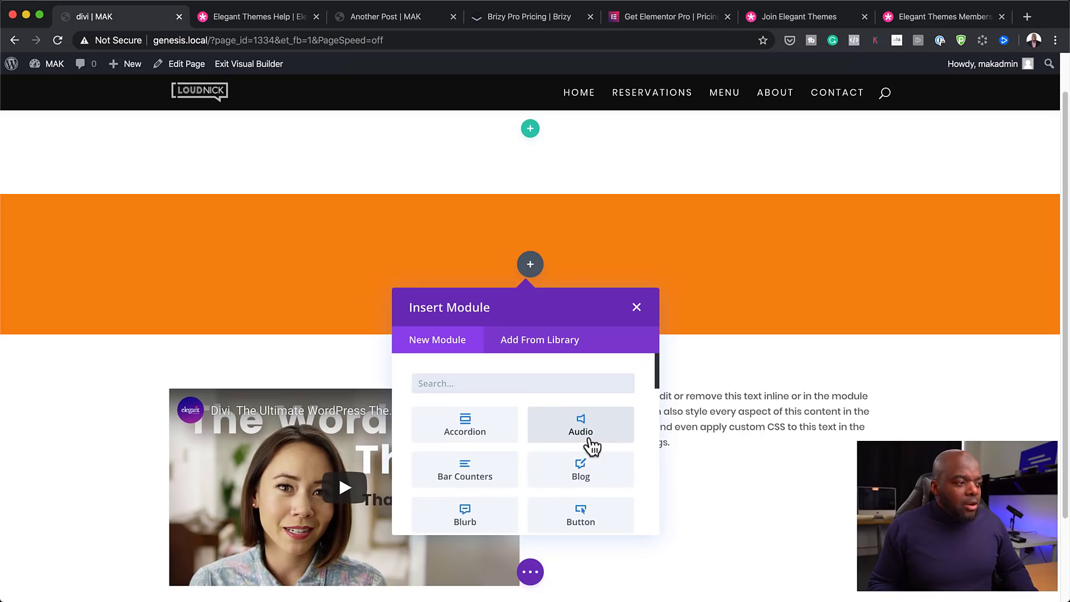
pyautogui.write('call')
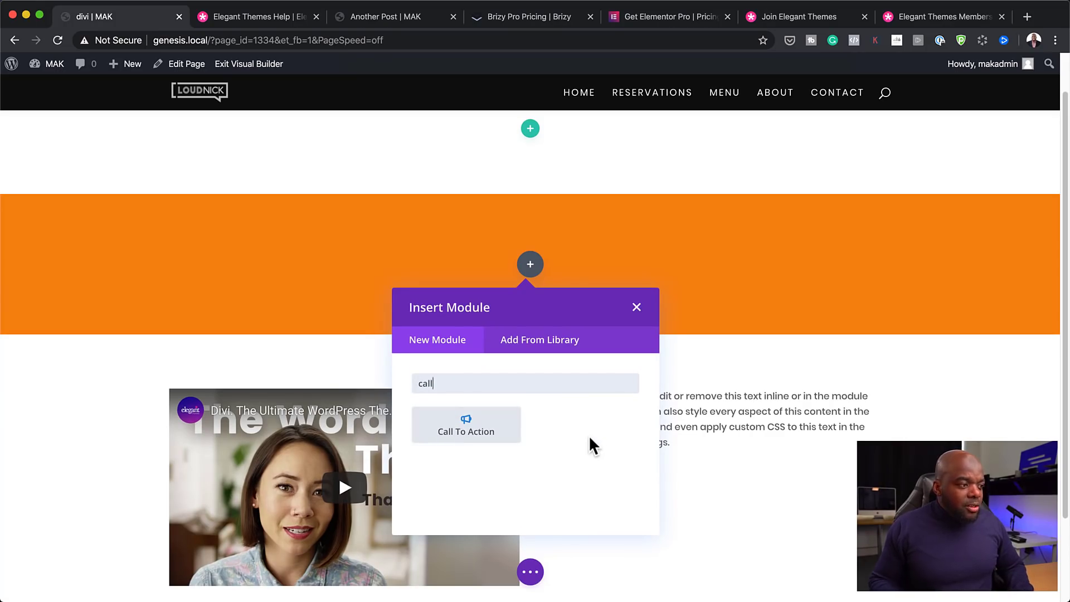
pyautogui.click(486, 437)
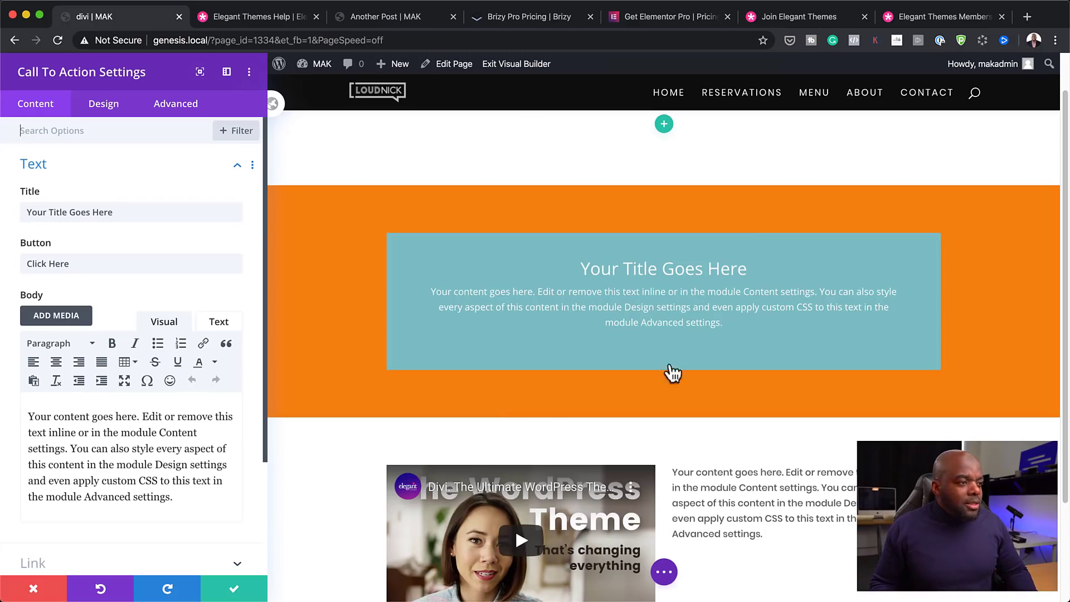
# Make the Call To Action background transparent, turn off Use Background Color, and save the module
pyautogui.scroll(-5, 198, 437)
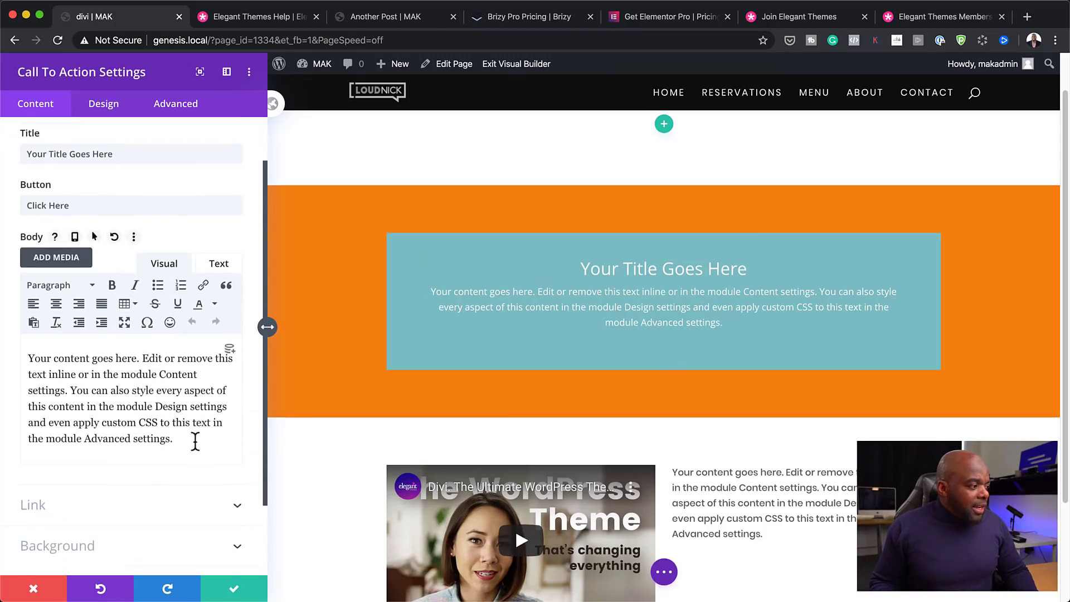
pyautogui.click(89, 460)
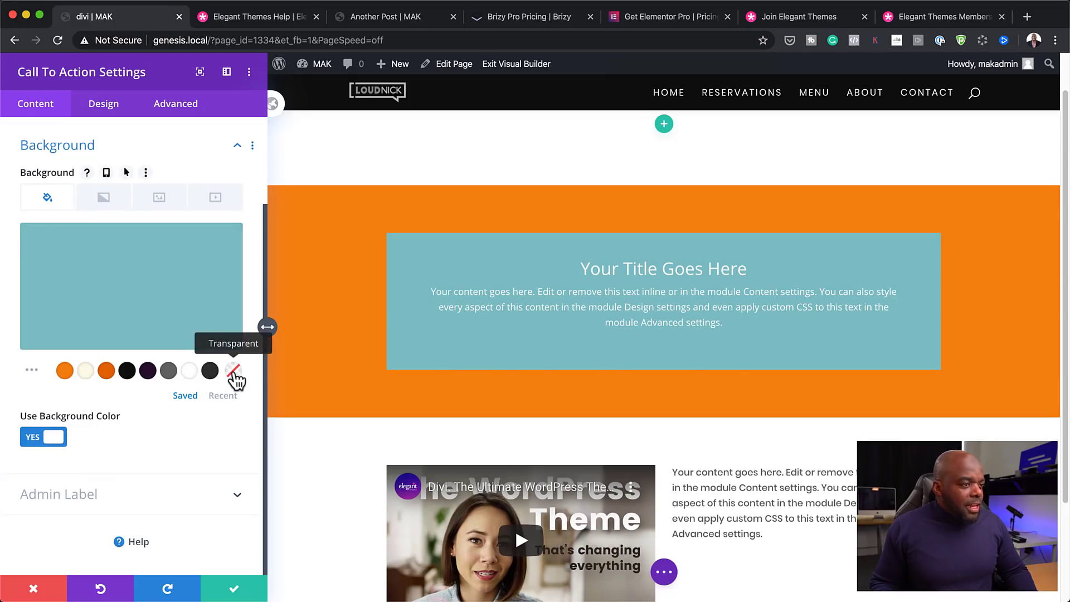
pyautogui.click(233, 372)
pyautogui.click(35, 439)
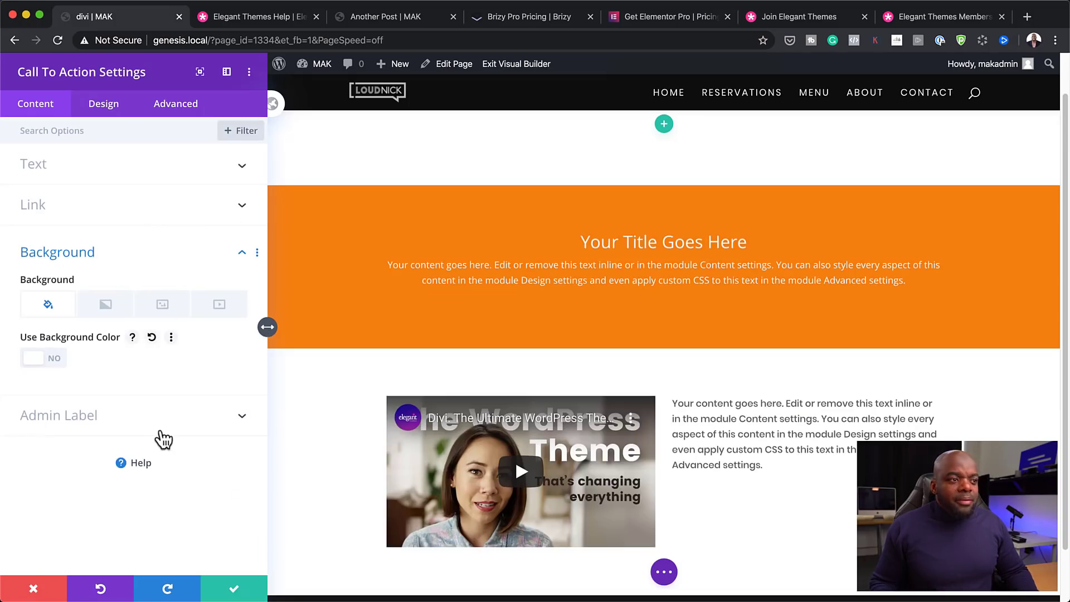
pyautogui.click(232, 588)
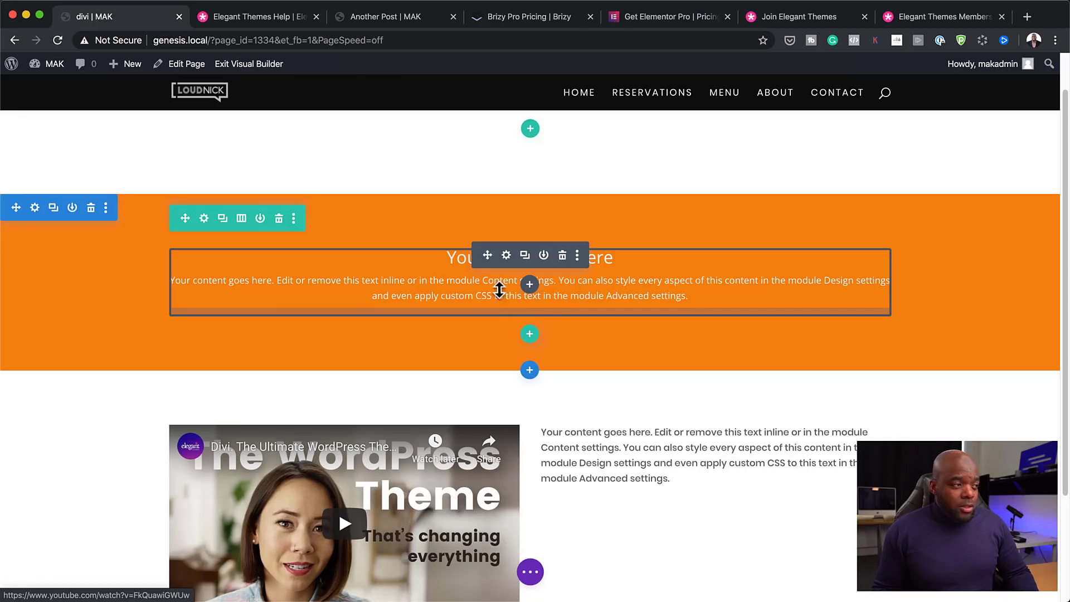
# Reopen the Call To Action module's title text design options and set the title font to Astloch
pyautogui.click(506, 256)
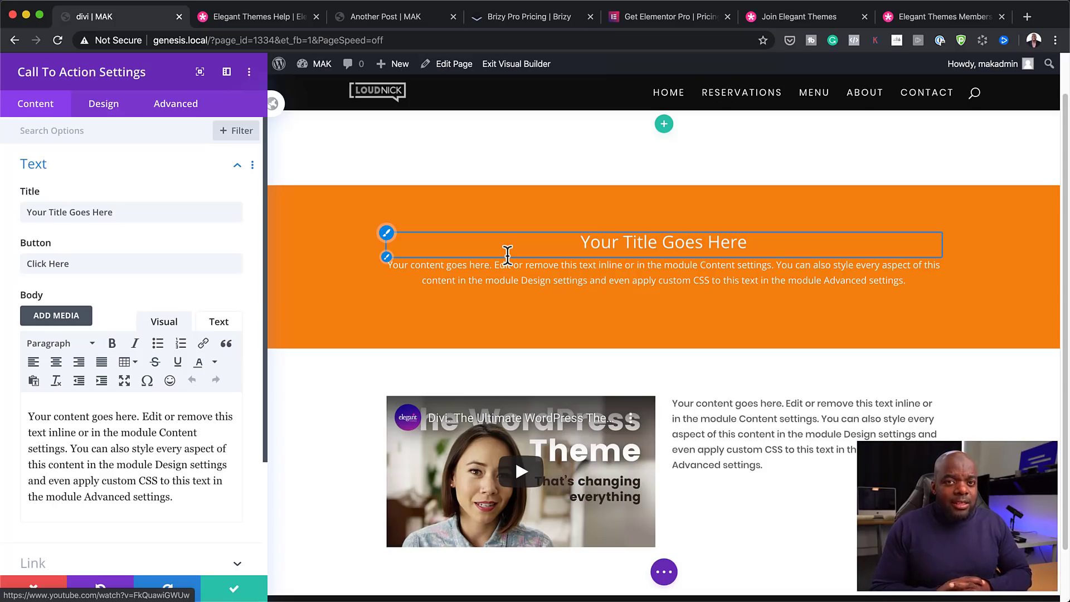
pyautogui.click(119, 109)
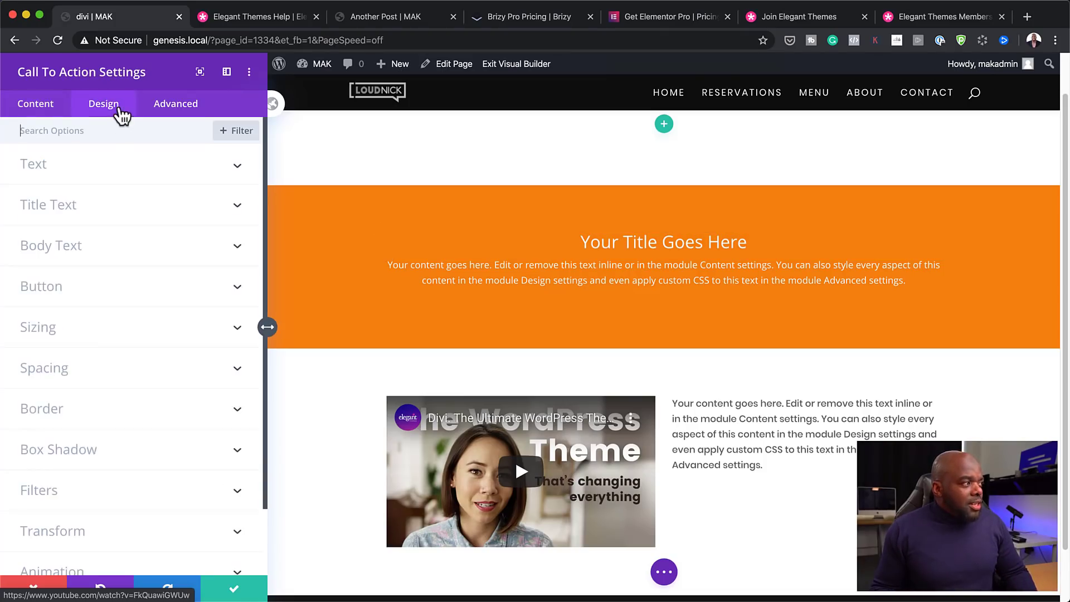
pyautogui.click(72, 207)
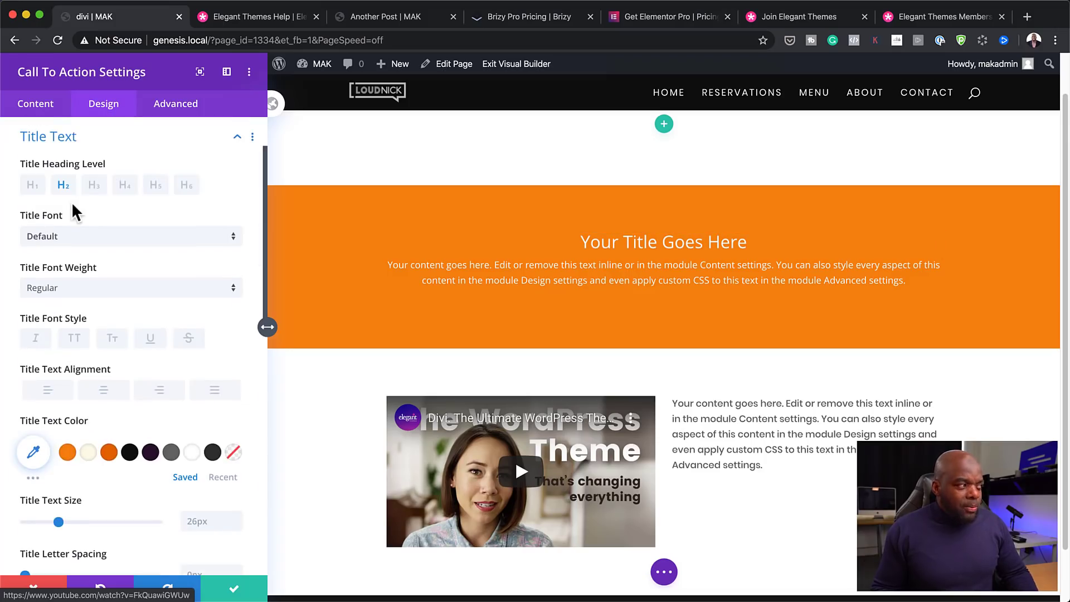
pyautogui.click(102, 240)
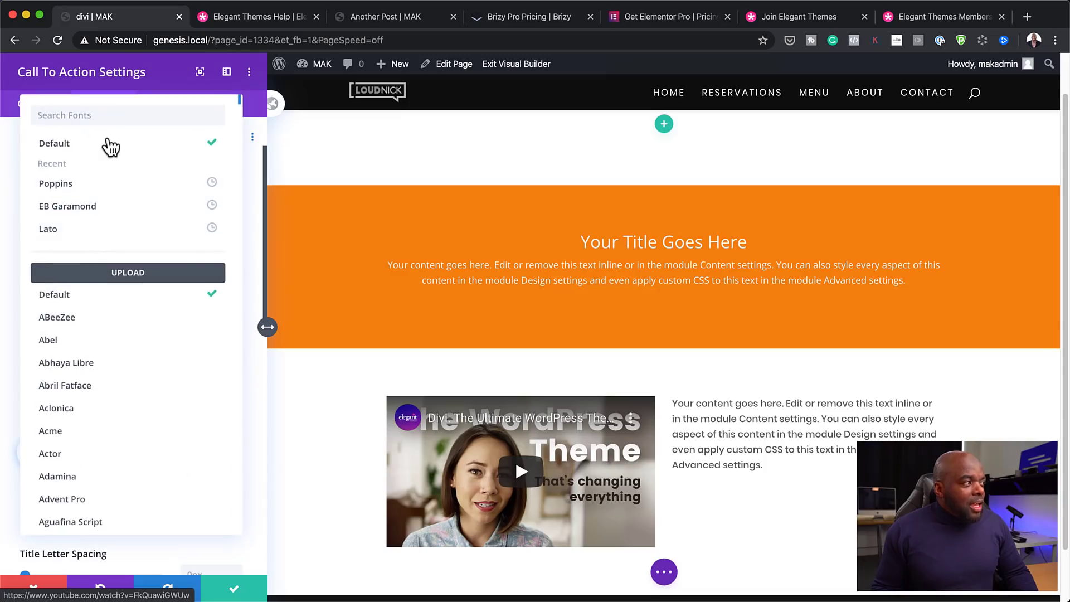
pyautogui.scroll(-1, 115, 320)
pyautogui.scroll(-10, 115, 321)
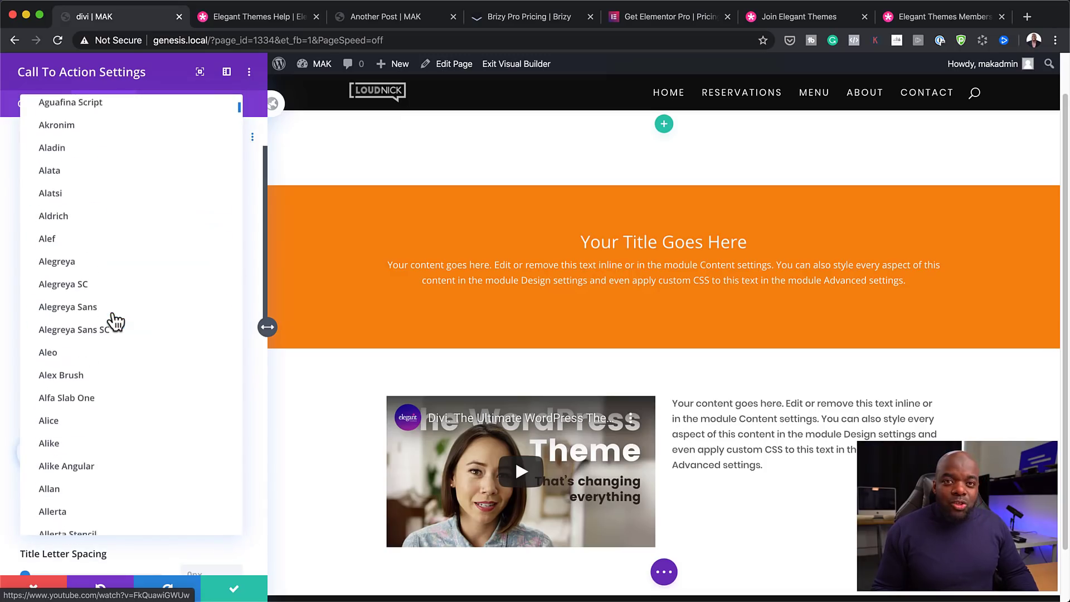
pyautogui.scroll(-10, 115, 321)
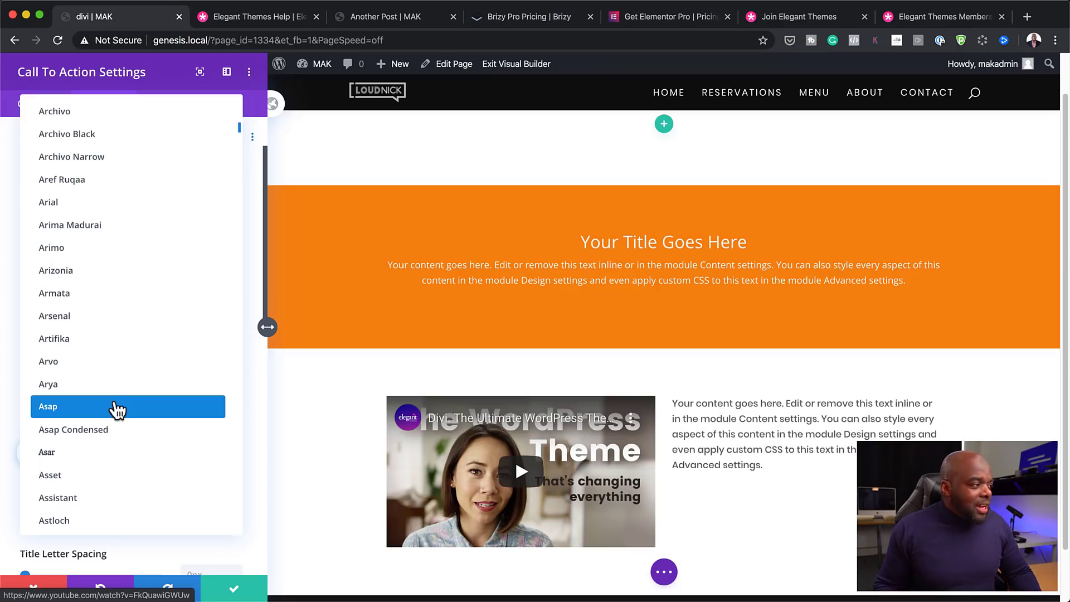
pyautogui.scroll(-5, 111, 413)
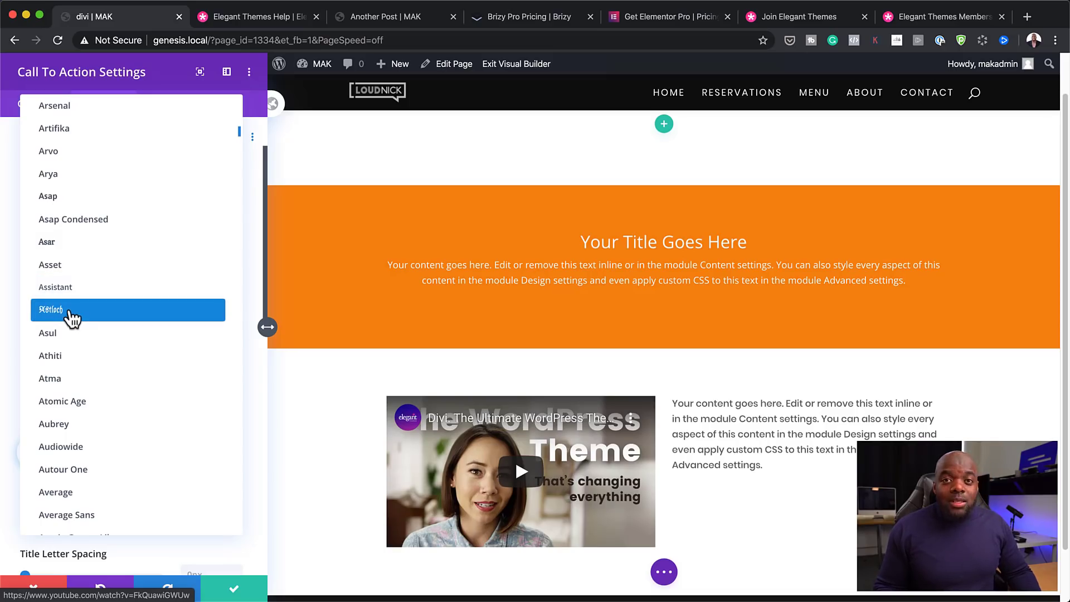
pyautogui.click(71, 312)
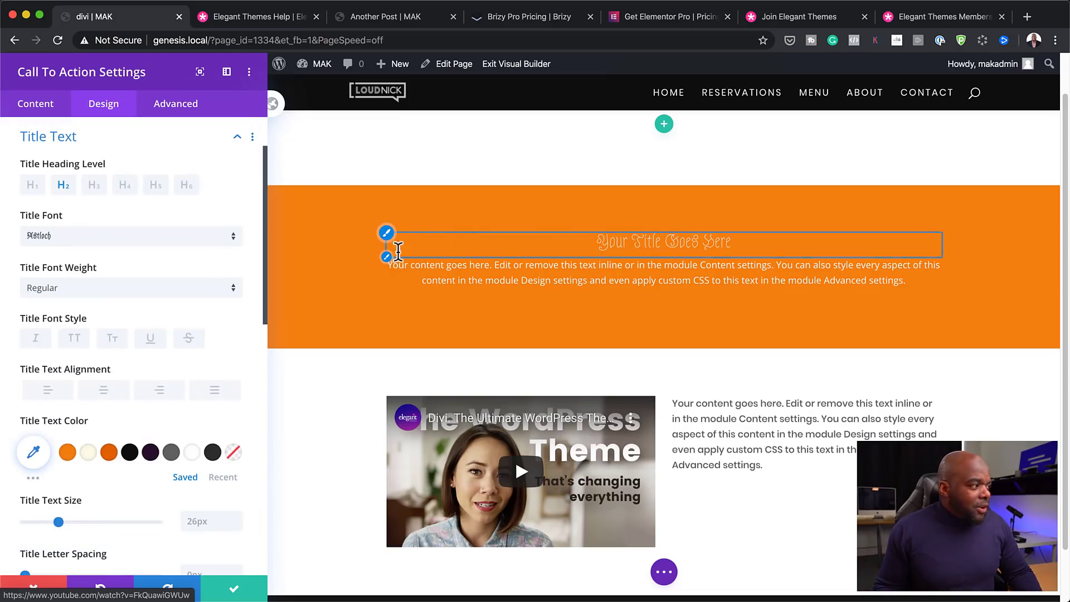
# Set the title font weight to Bold and the title text size to 50px
pyautogui.click(82, 288)
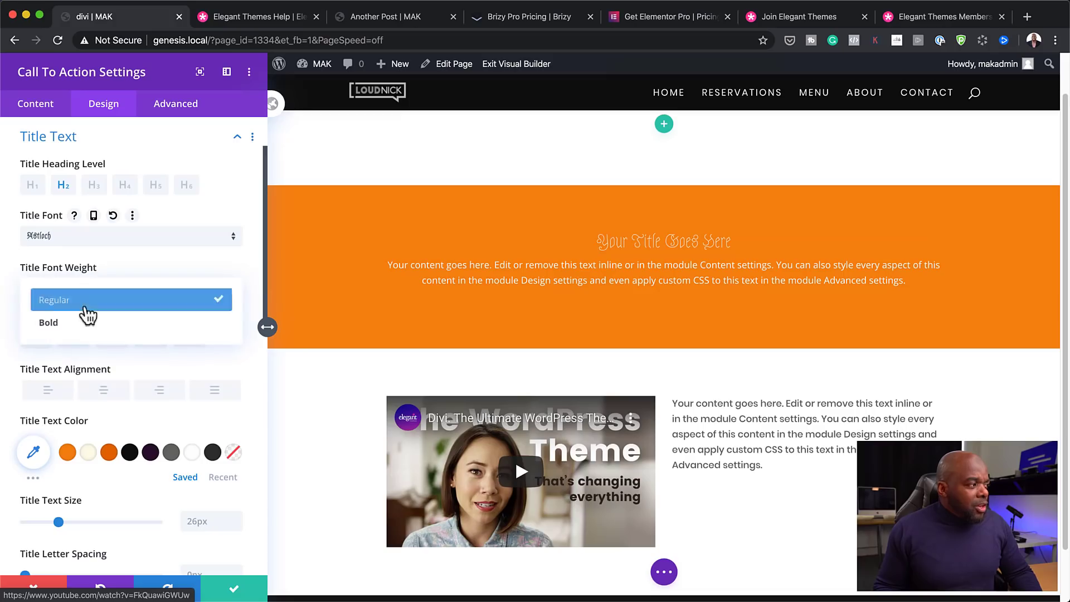
pyautogui.click(82, 321)
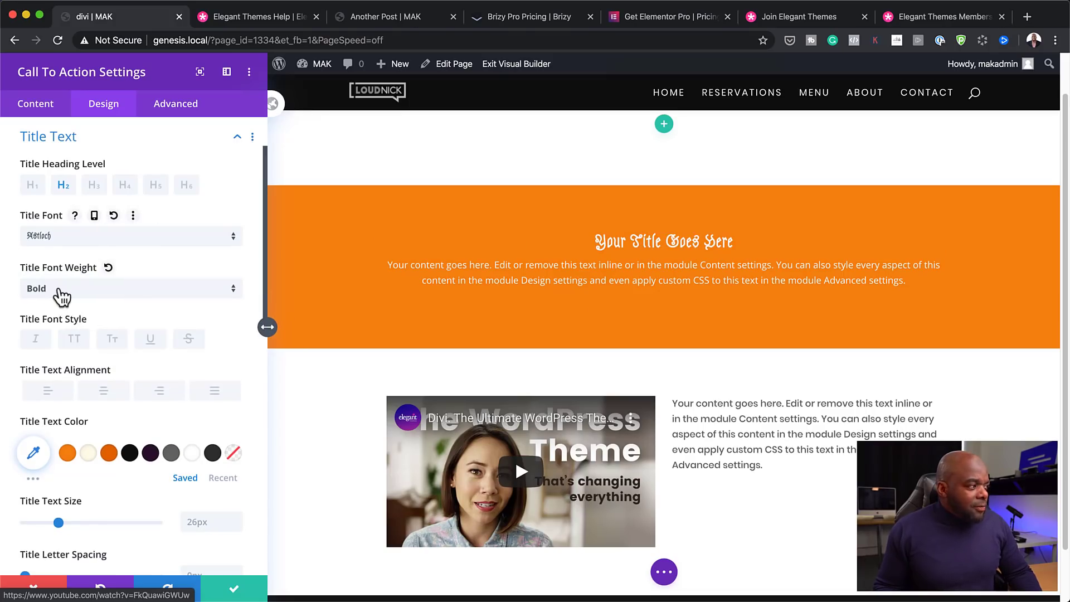
pyautogui.scroll(-2, 200, 513)
pyautogui.moveTo(58, 481); pyautogui.dragTo(90, 480)
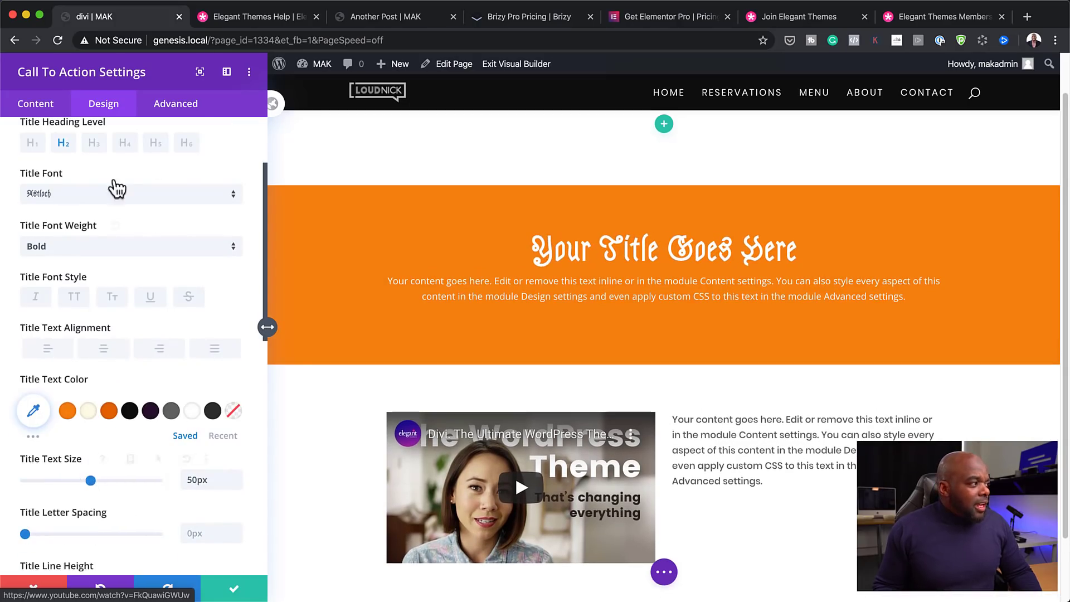
# Change the Call To Action title font to the recently used Poppins and leave the font list closed
pyautogui.click(121, 199)
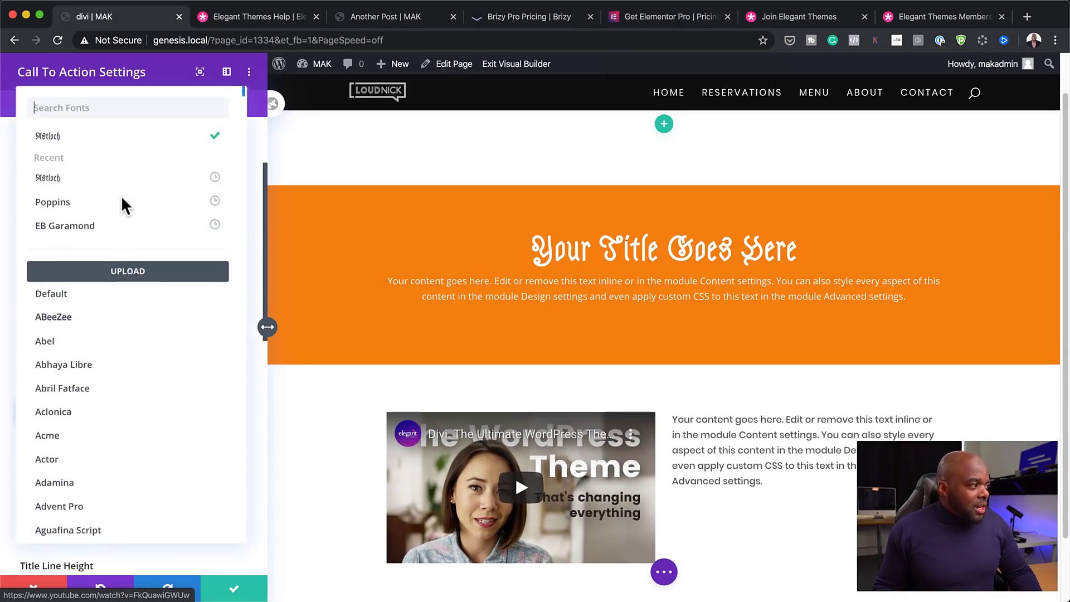
pyautogui.click(110, 211)
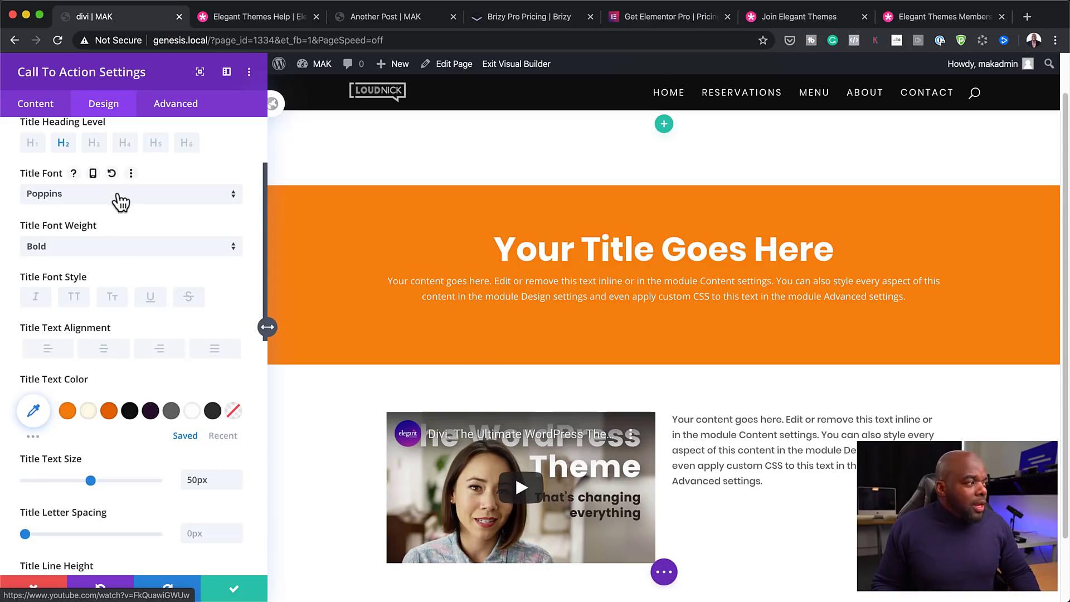
pyautogui.click(120, 201)
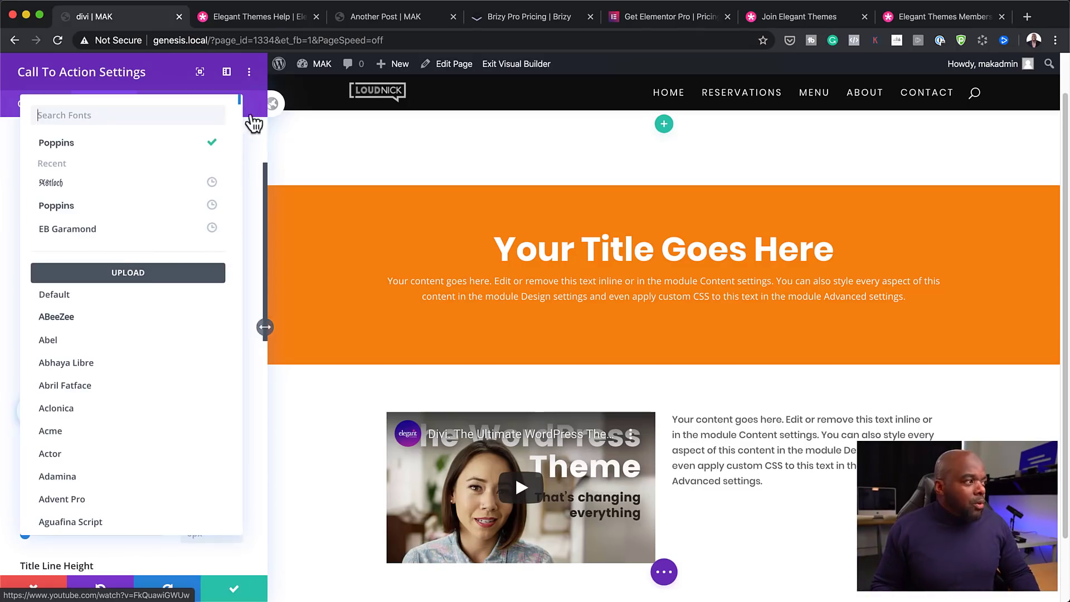
pyautogui.click(254, 114)
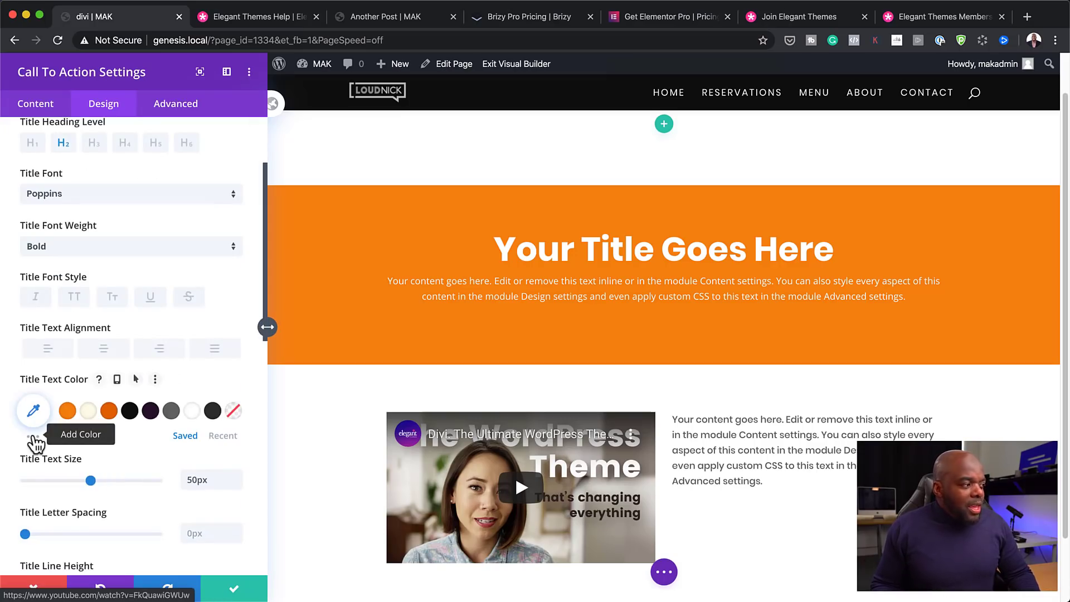
# Expand the title text color palette in the Call To Action settings and discard the module's unsaved changes
pyautogui.click(34, 439)
pyautogui.scroll(-3, 146, 394)
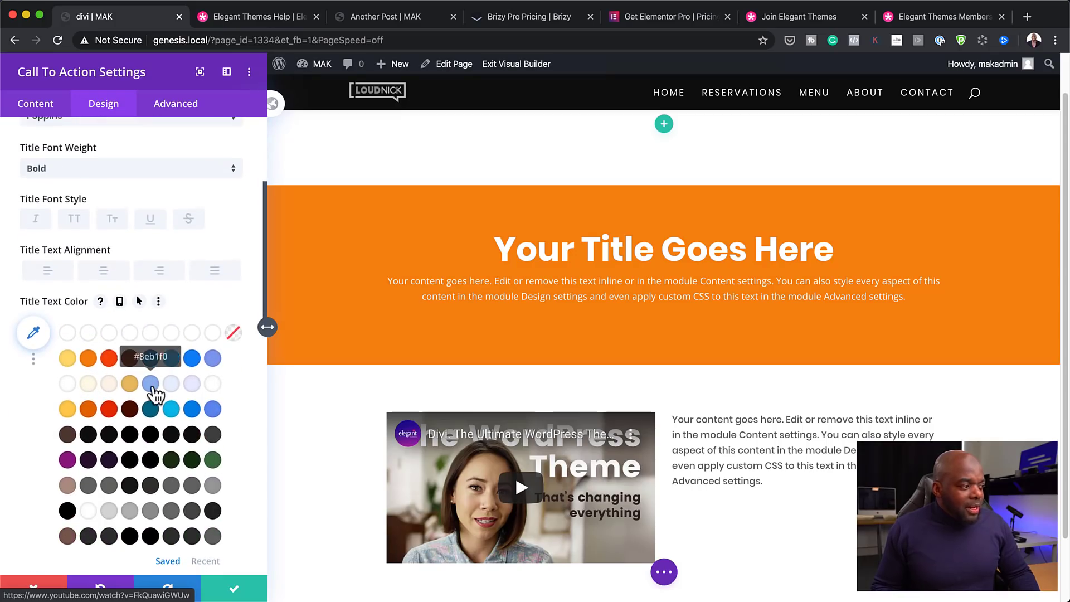
pyautogui.scroll(-1, 123, 368)
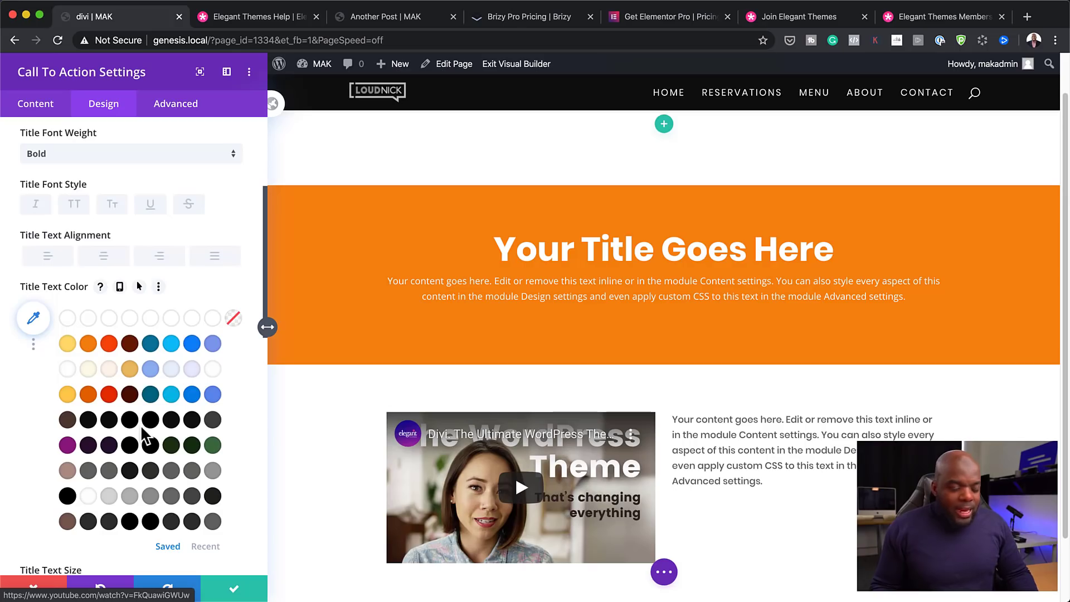
pyautogui.click(34, 589)
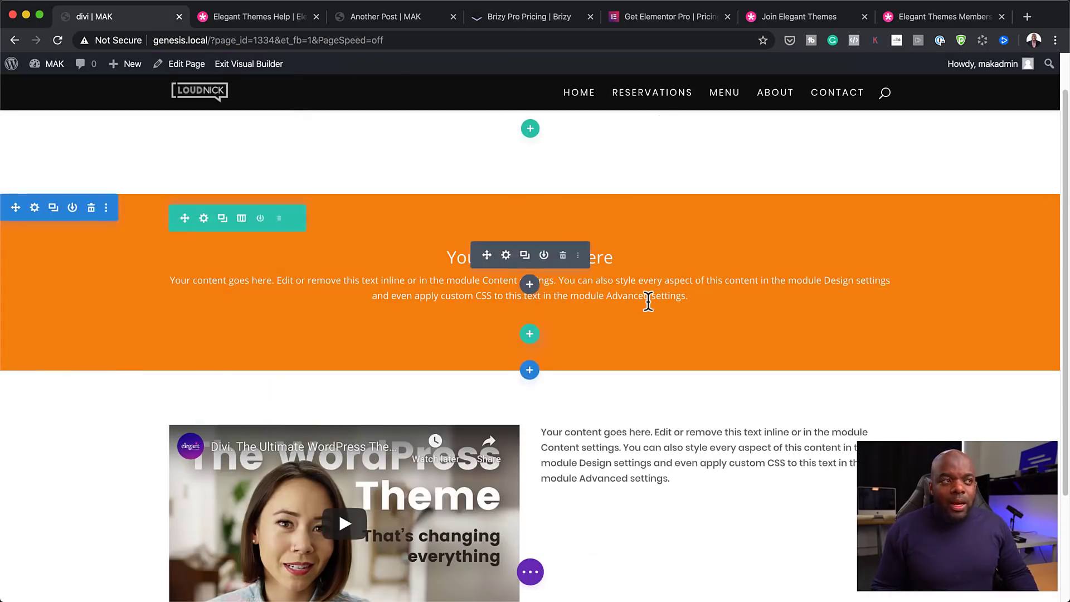
# View the column structures available for a new row in the empty section, without inserting one
pyautogui.scroll(2, 644, 299)
pyautogui.click(536, 196)
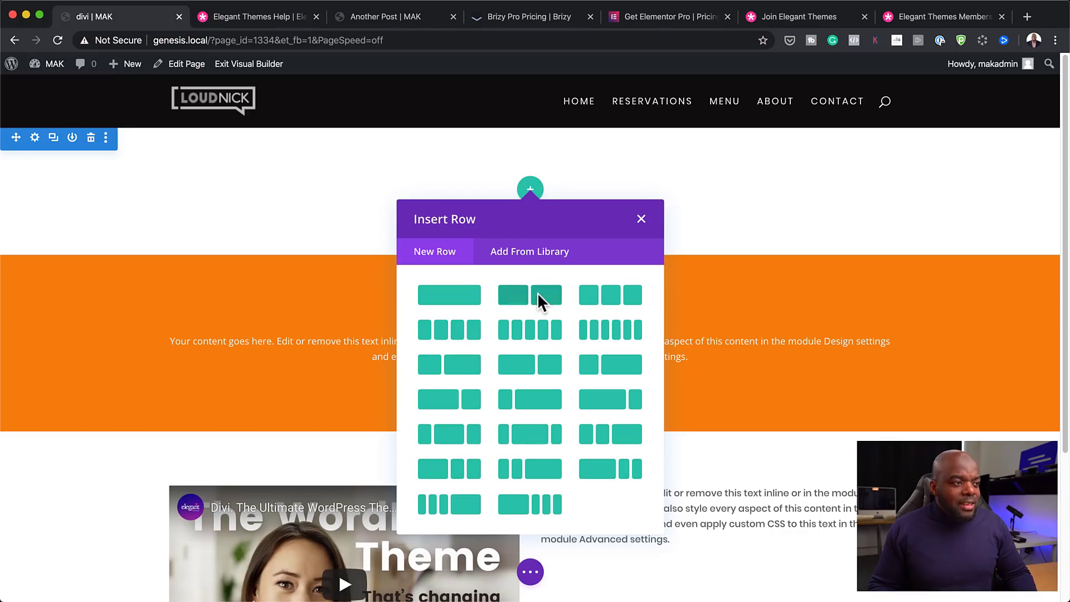
pyautogui.click(372, 397)
# Set the width of the row with the video and text to 54% in its sizing options and save the row
pyautogui.scroll(-2, 478, 450)
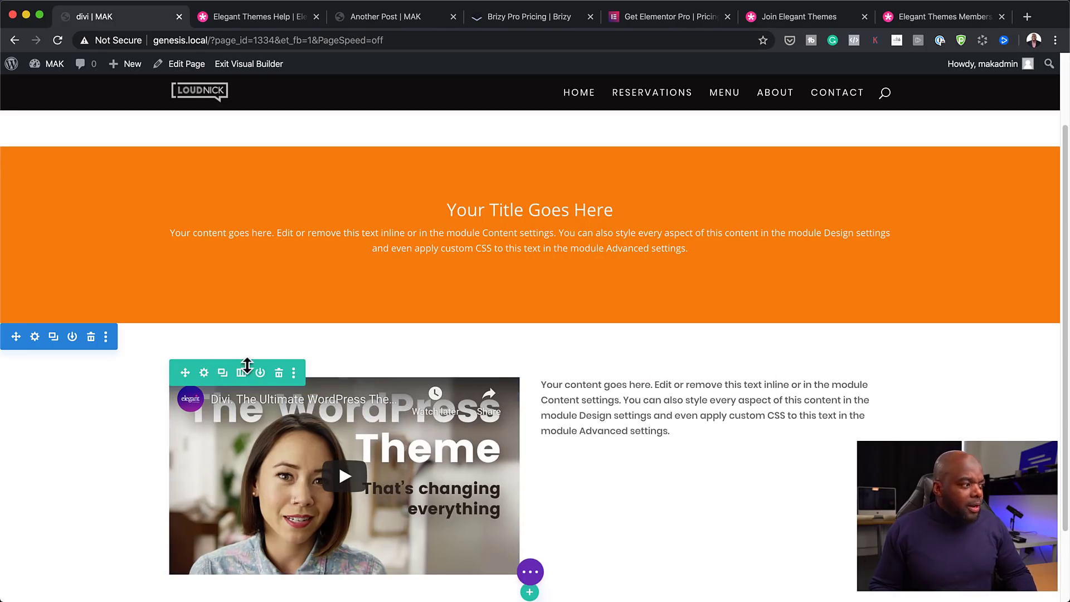
pyautogui.click(204, 373)
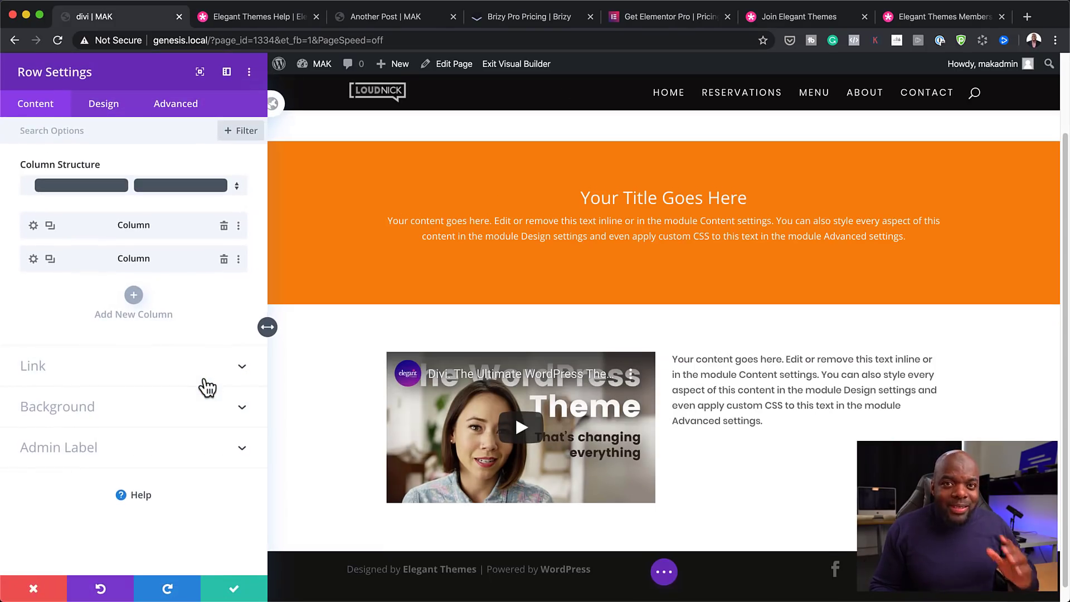
pyautogui.click(106, 106)
pyautogui.click(55, 179)
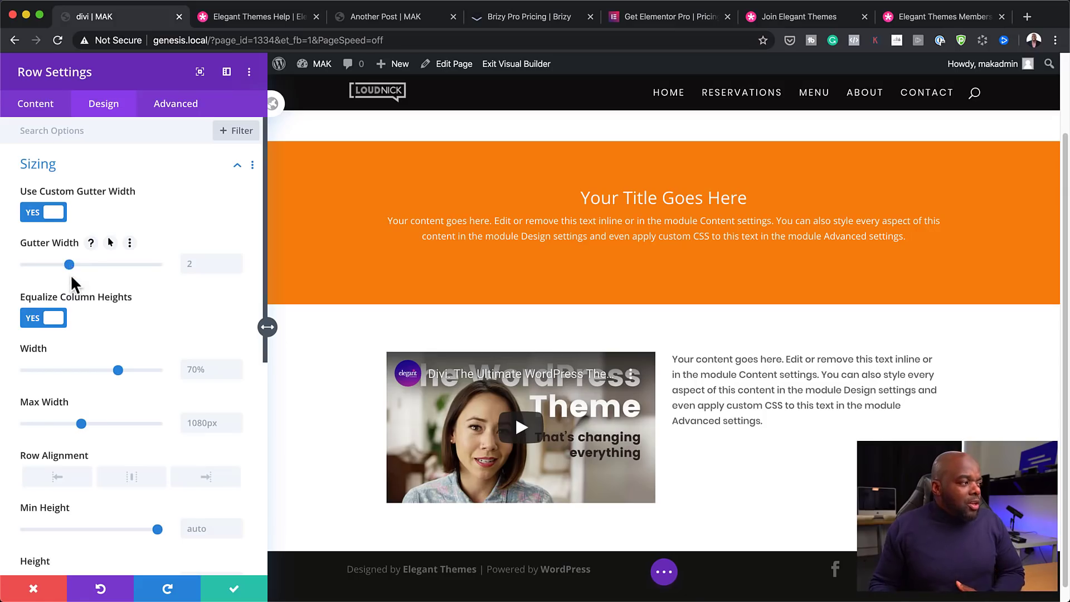
pyautogui.moveTo(119, 370); pyautogui.dragTo(98, 380)
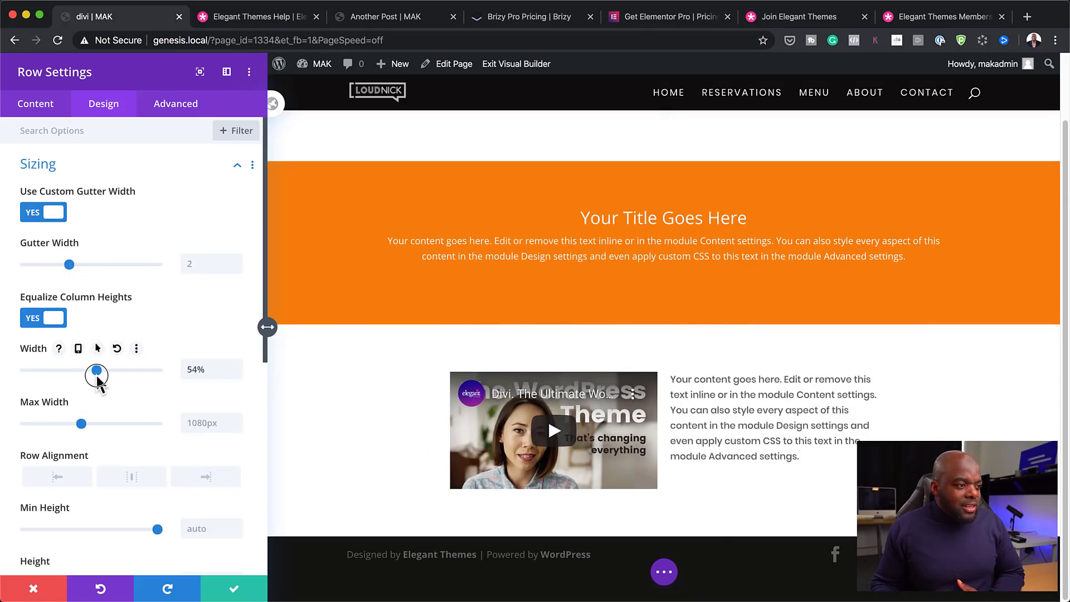
pyautogui.click(234, 589)
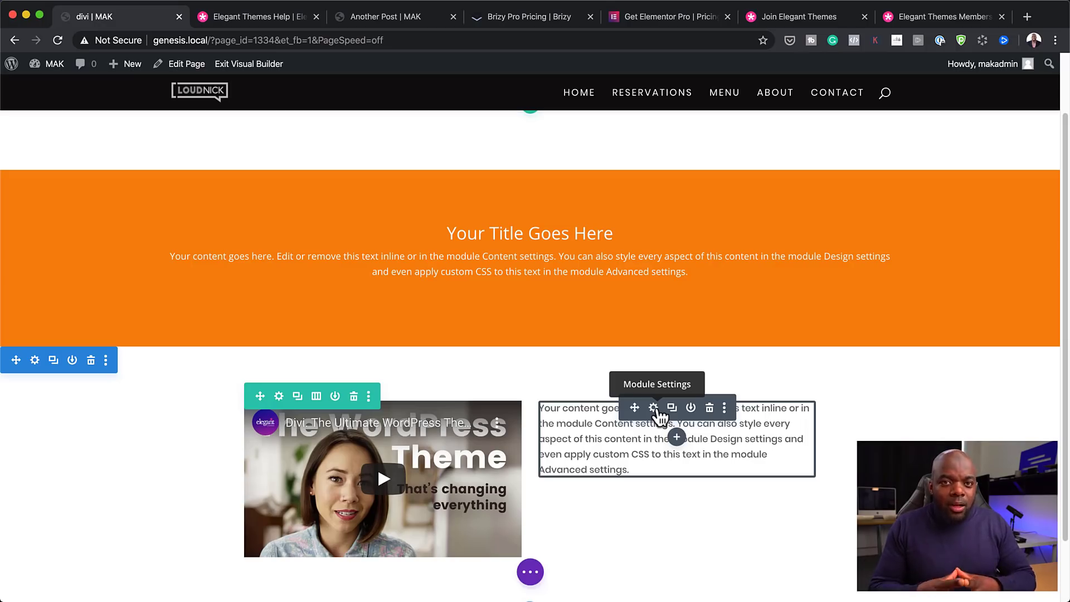
# Open the Text module's settings and preview its responsive body content for Tablet and Phone before returning to Desktop
pyautogui.click(655, 408)
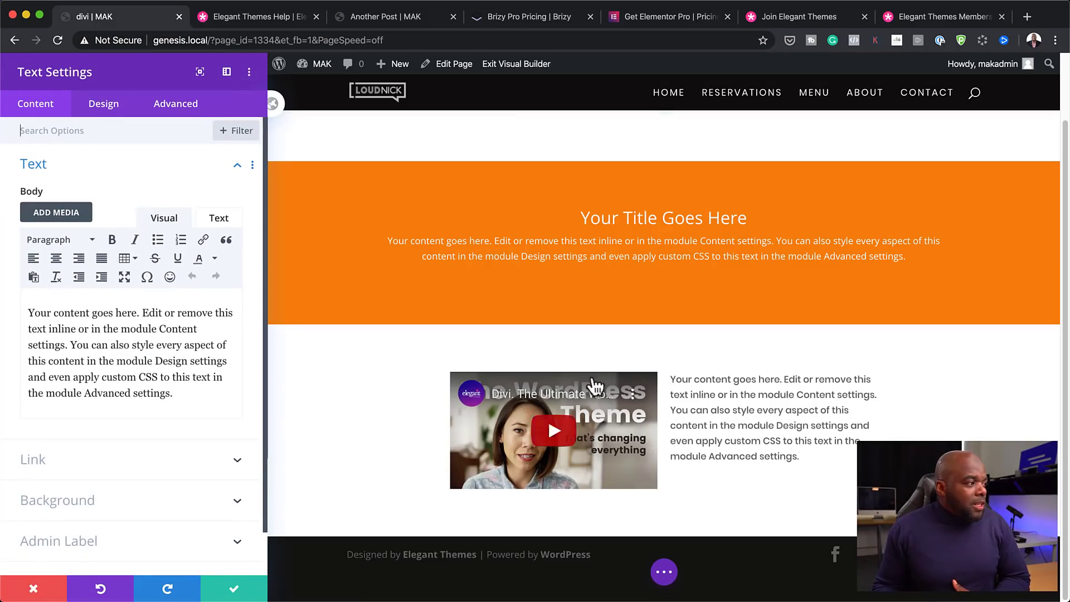
pyautogui.moveTo(136, 202)
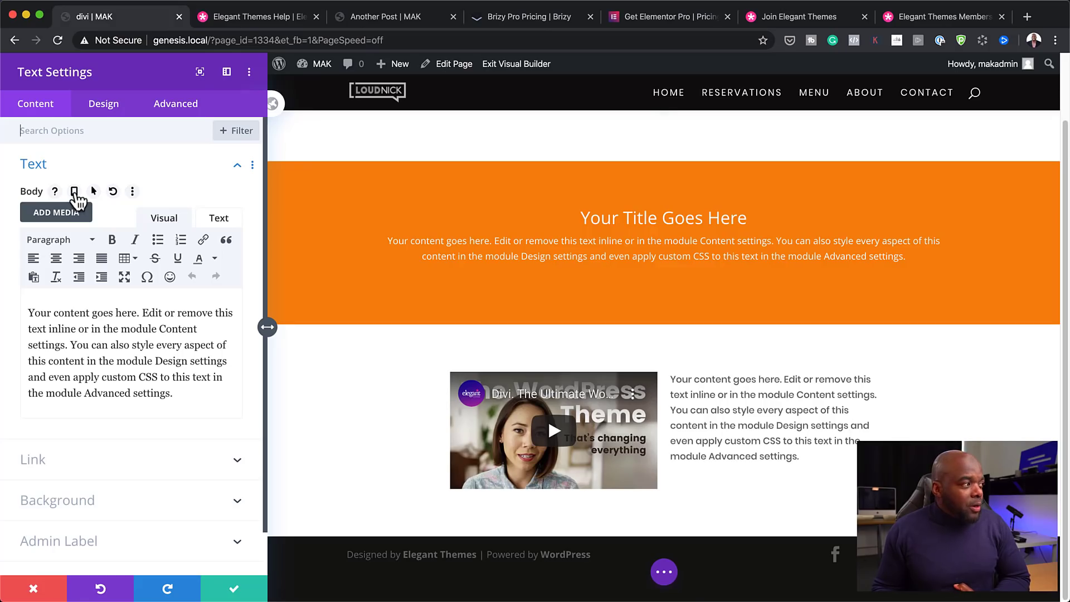
pyautogui.click(74, 193)
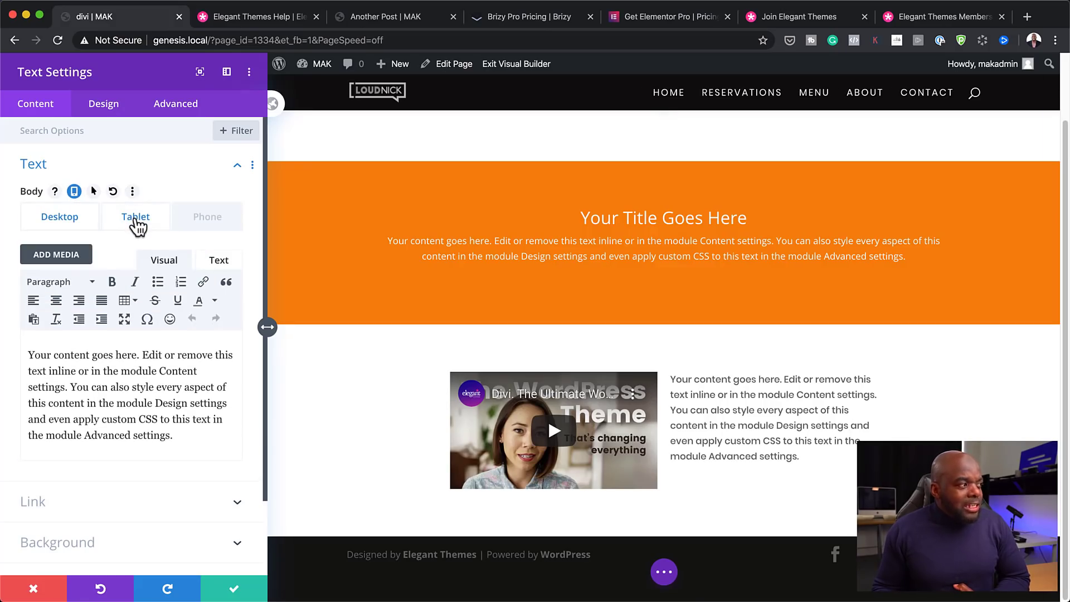
pyautogui.click(136, 220)
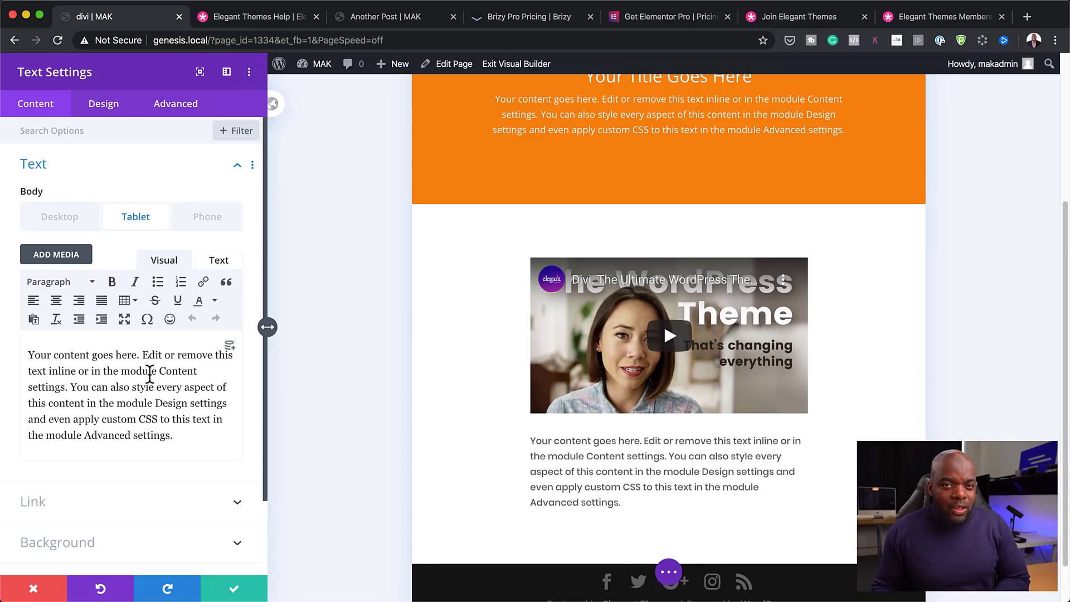
pyautogui.click(207, 220)
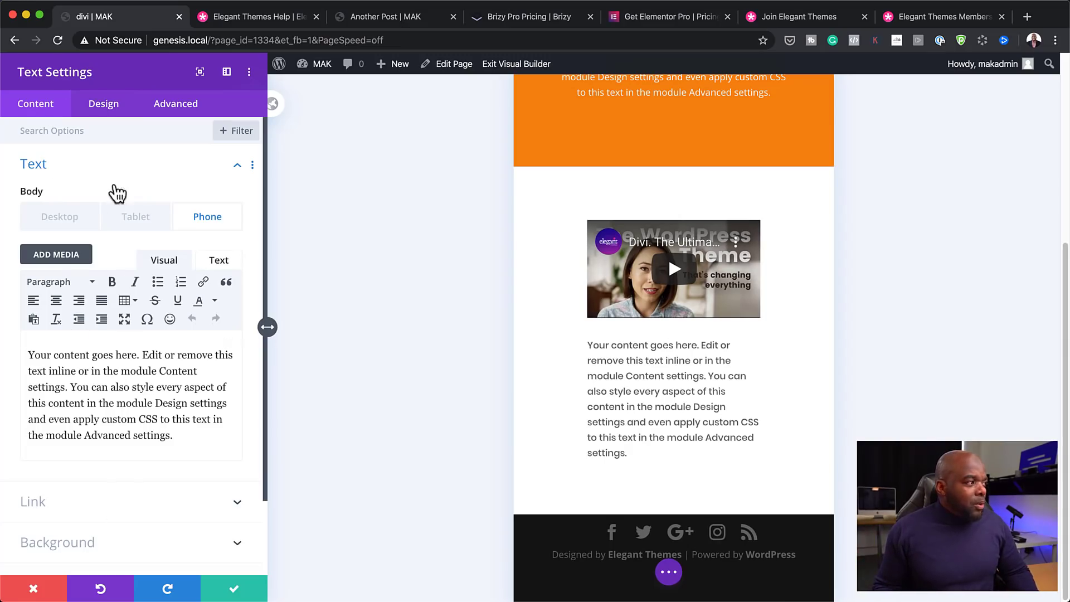
pyautogui.click(41, 216)
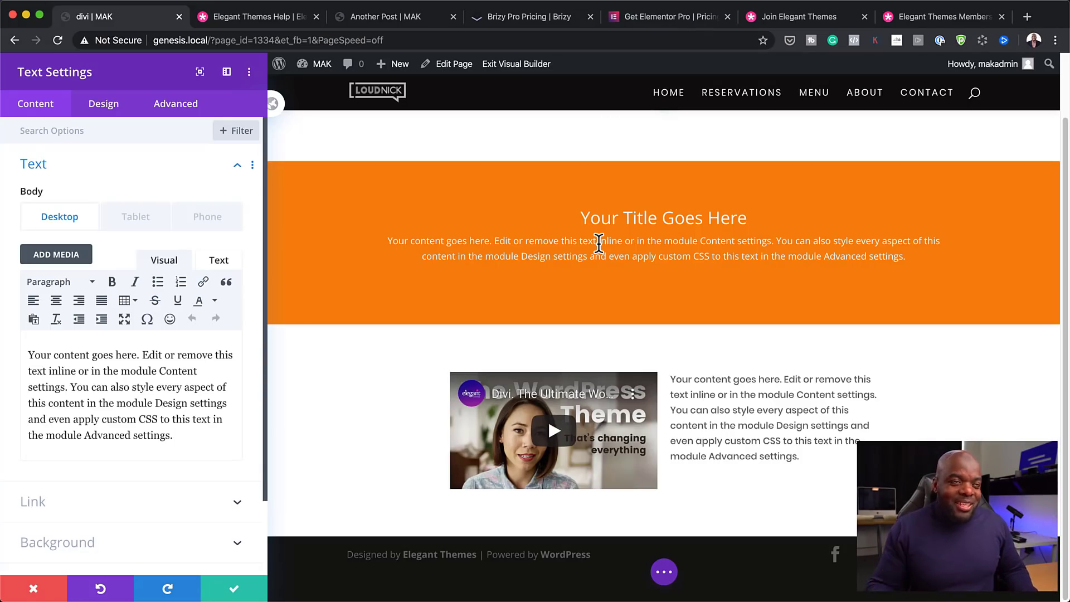
# Switch to the Elegant Themes pricing page and examine the Yearly Access price and its Unlimited Website Usage terms
pyautogui.click(842, 19)
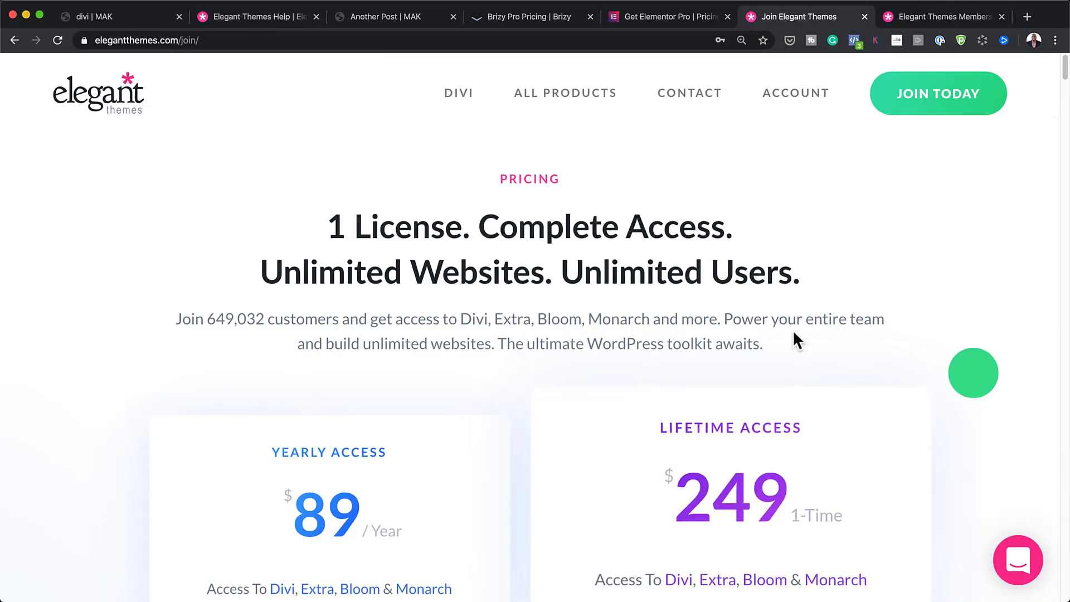
pyautogui.scroll(-1, 797, 368)
pyautogui.scroll(-5, 798, 368)
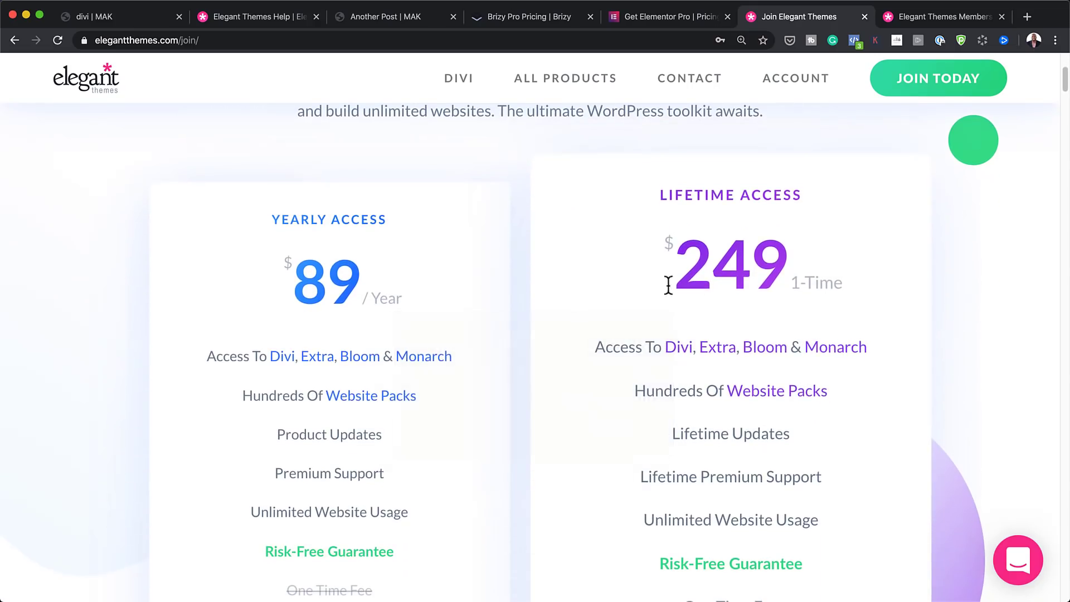
pyautogui.moveTo(290, 278); pyautogui.dragTo(357, 287)
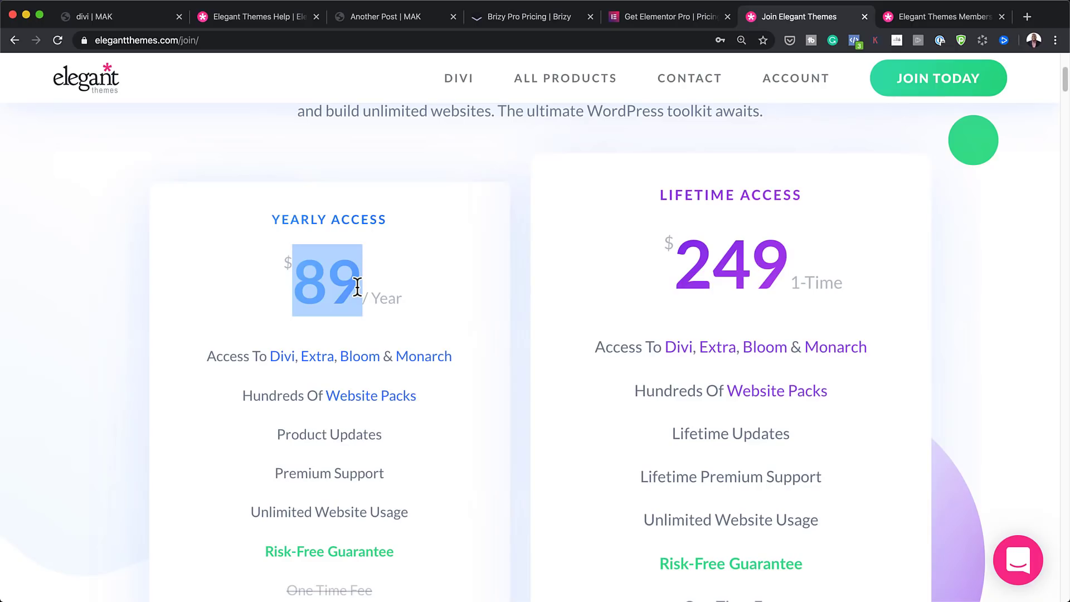
pyautogui.click(418, 295)
pyautogui.moveTo(282, 262); pyautogui.dragTo(442, 291)
pyautogui.click(442, 291)
pyautogui.moveTo(341, 506)
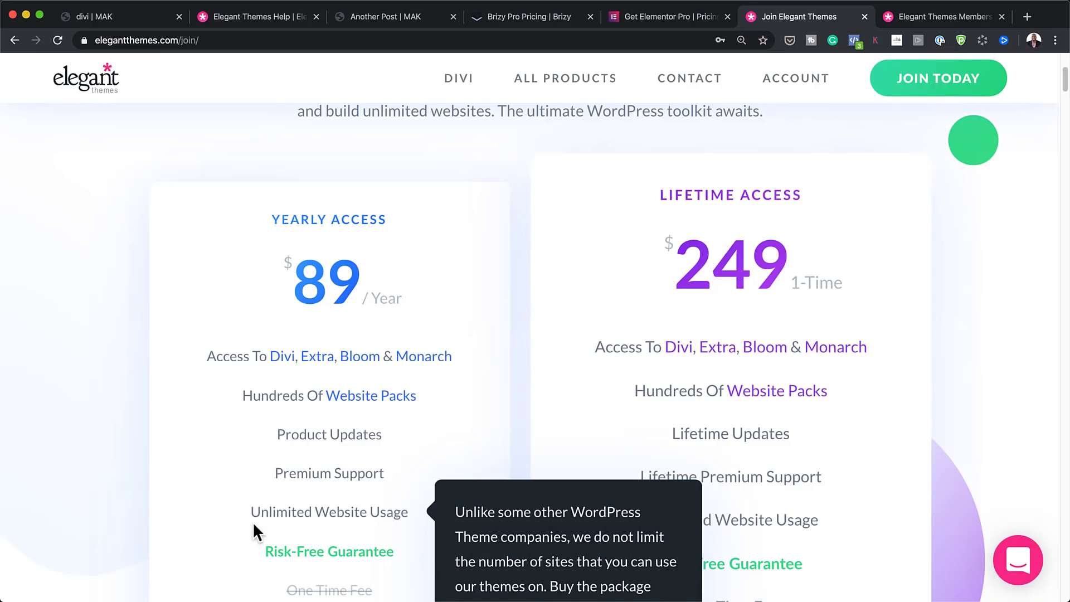
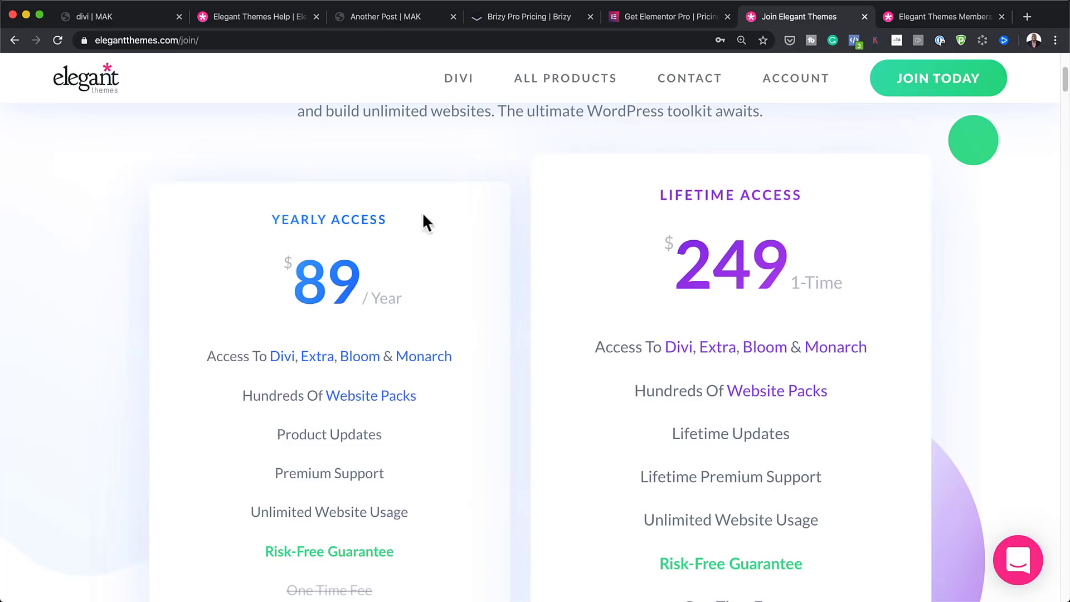
pyautogui.doubleClick(371, 289)
pyautogui.moveTo(341, 516)
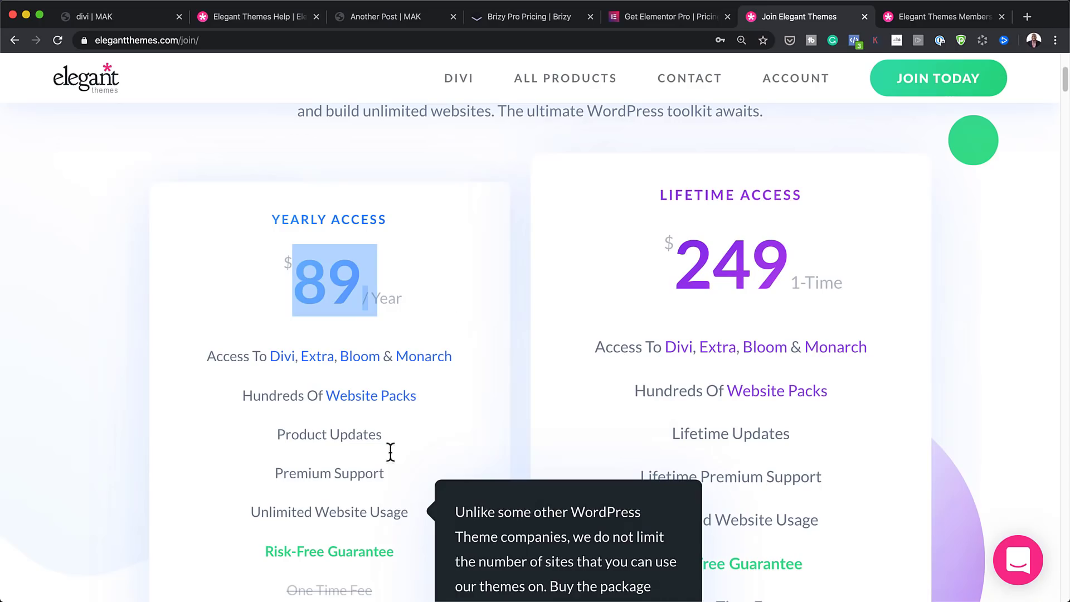
# Check the Expert plan's price on the Elementor pricing page and return to the Elegant Themes pricing for comparison
pyautogui.click(649, 17)
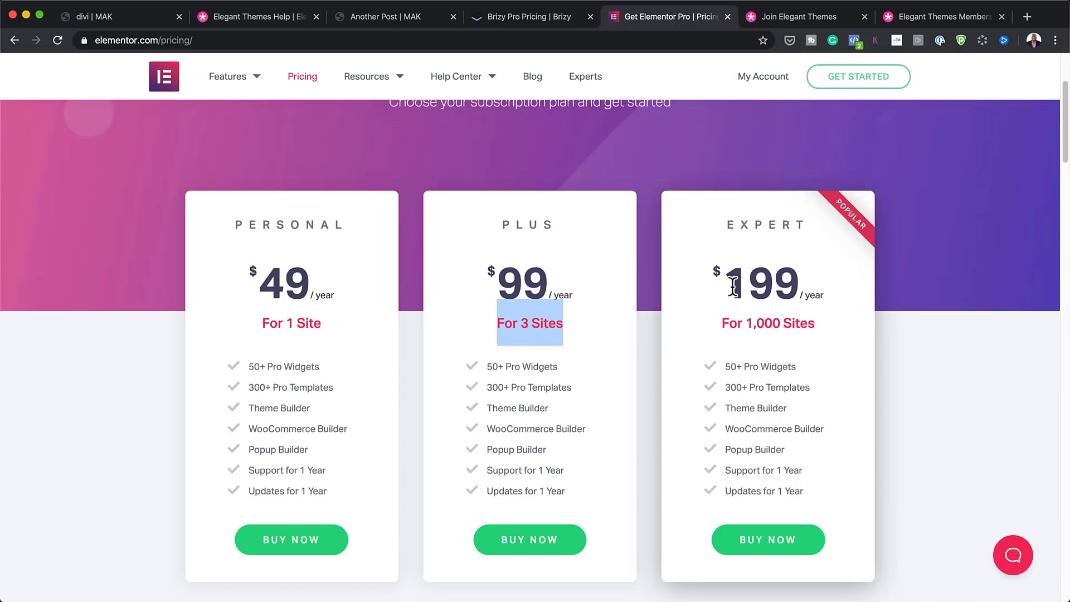
pyautogui.moveTo(734, 285); pyautogui.dragTo(780, 287)
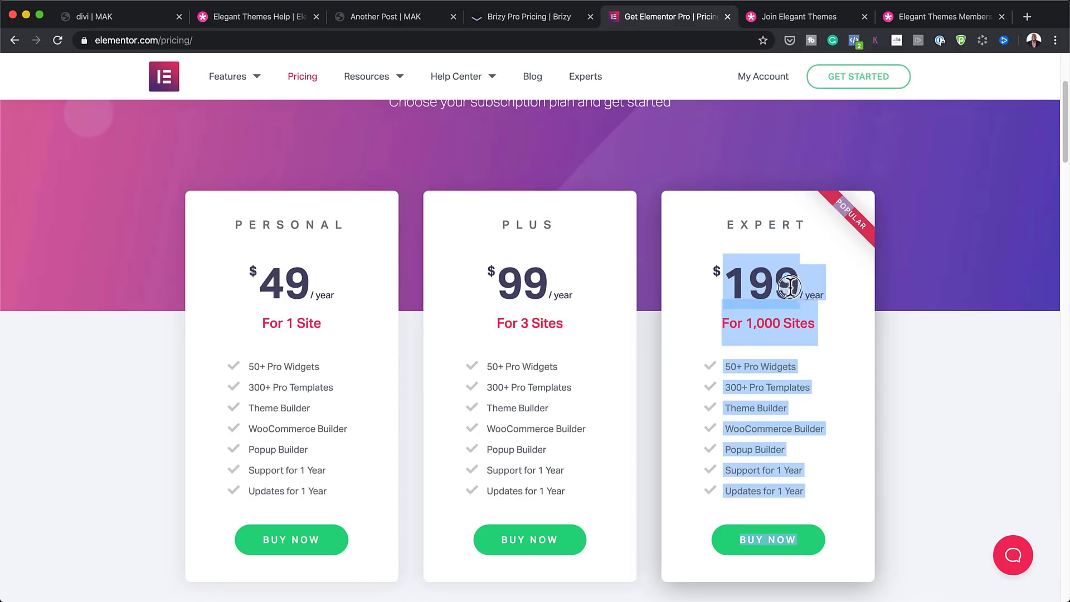
pyautogui.click(834, 295)
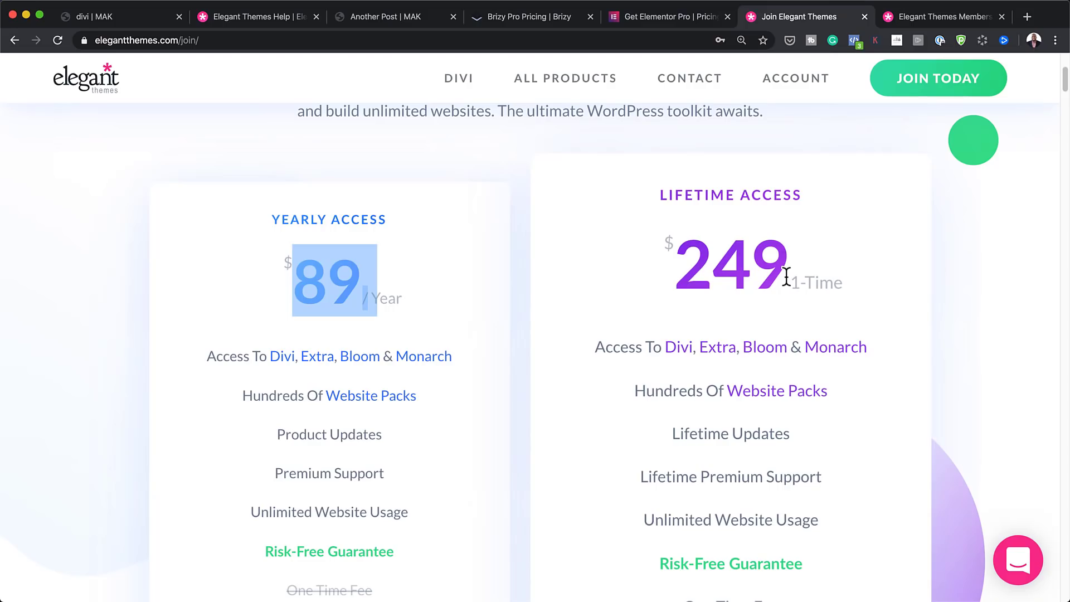
pyautogui.click(408, 278)
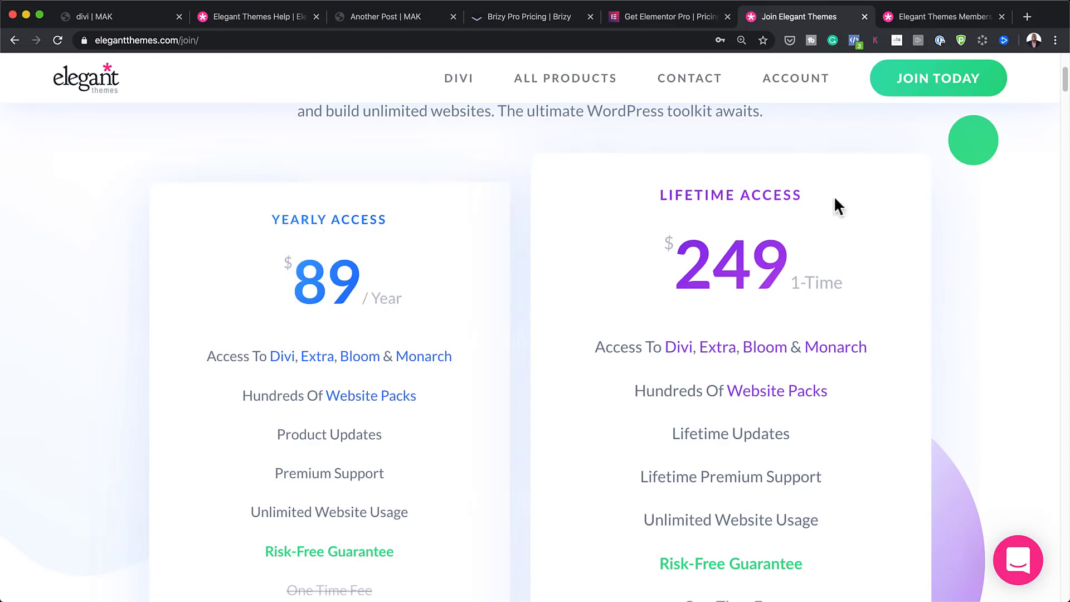
# Switch to the Brizy Pro pricing page, dismiss the newsletter popup, and review the Personal, Studio and Lifetime plans
pyautogui.click(532, 18)
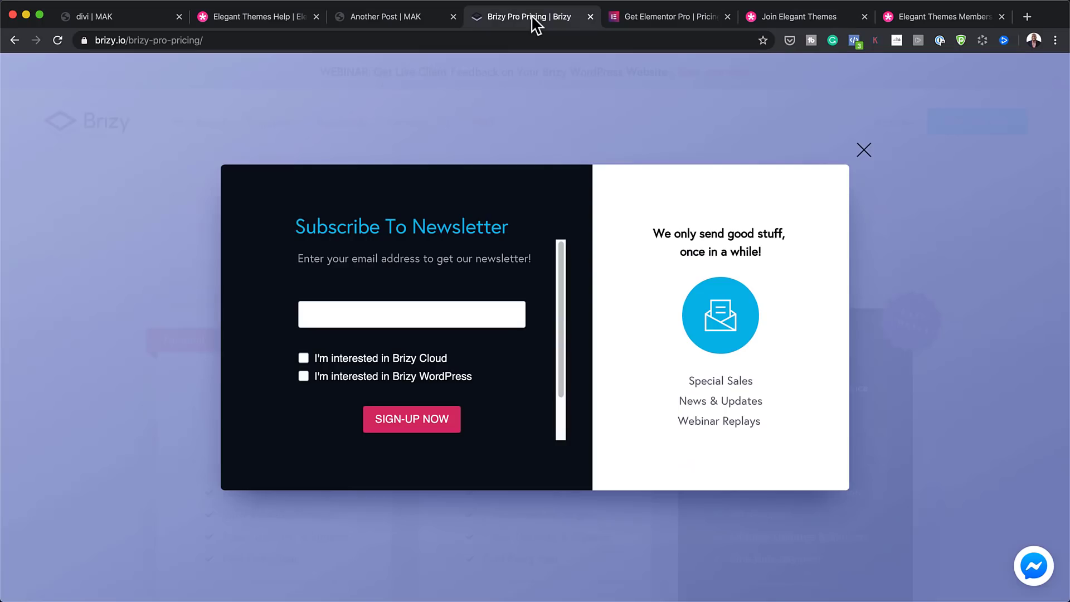
pyautogui.click(864, 150)
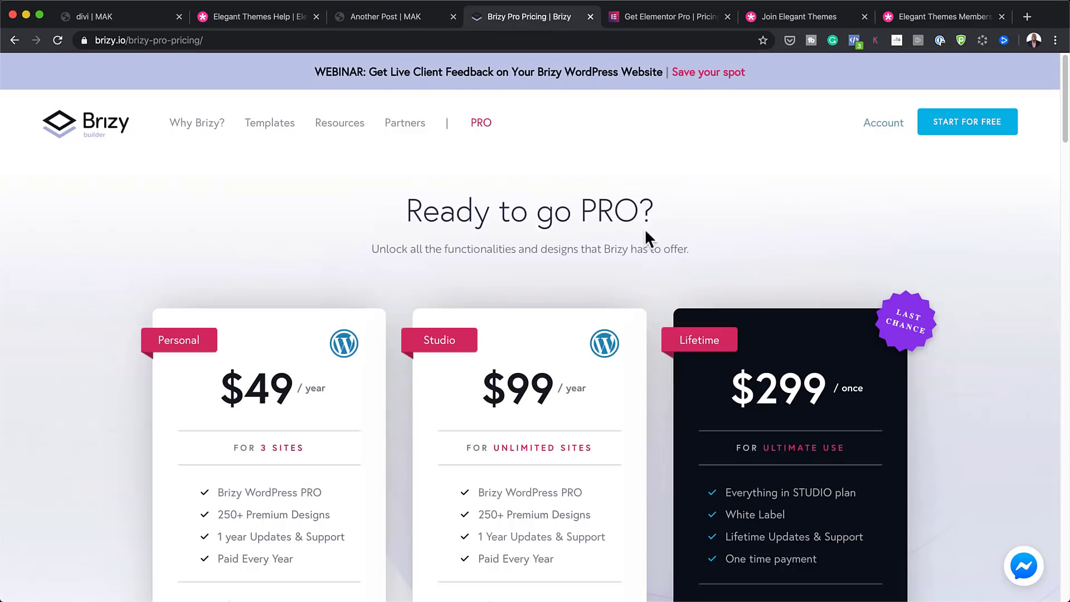
pyautogui.scroll(-3, 630, 295)
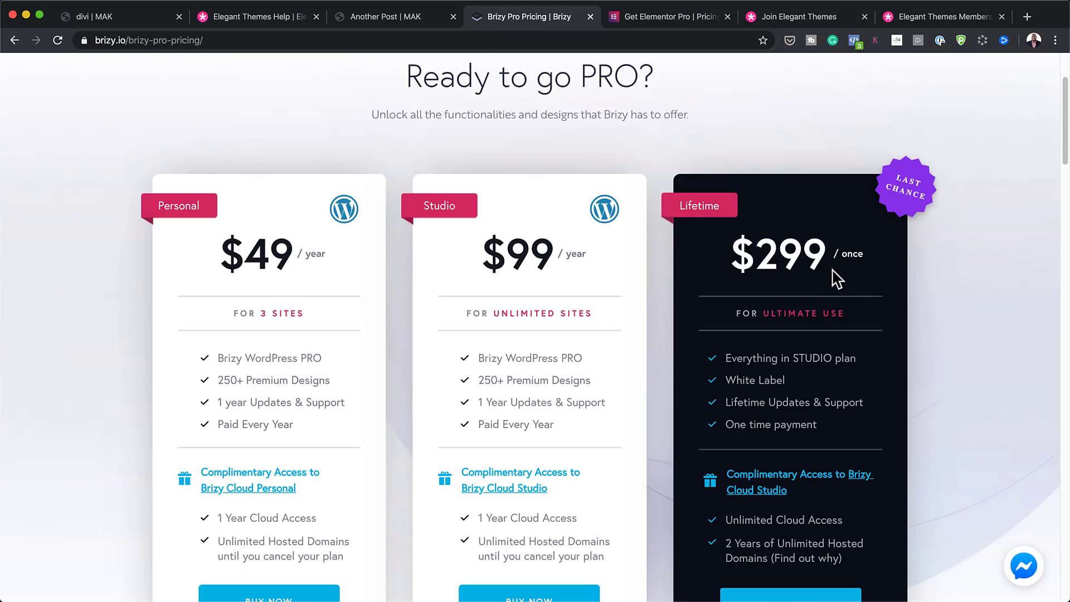
pyautogui.scroll(-5, 857, 372)
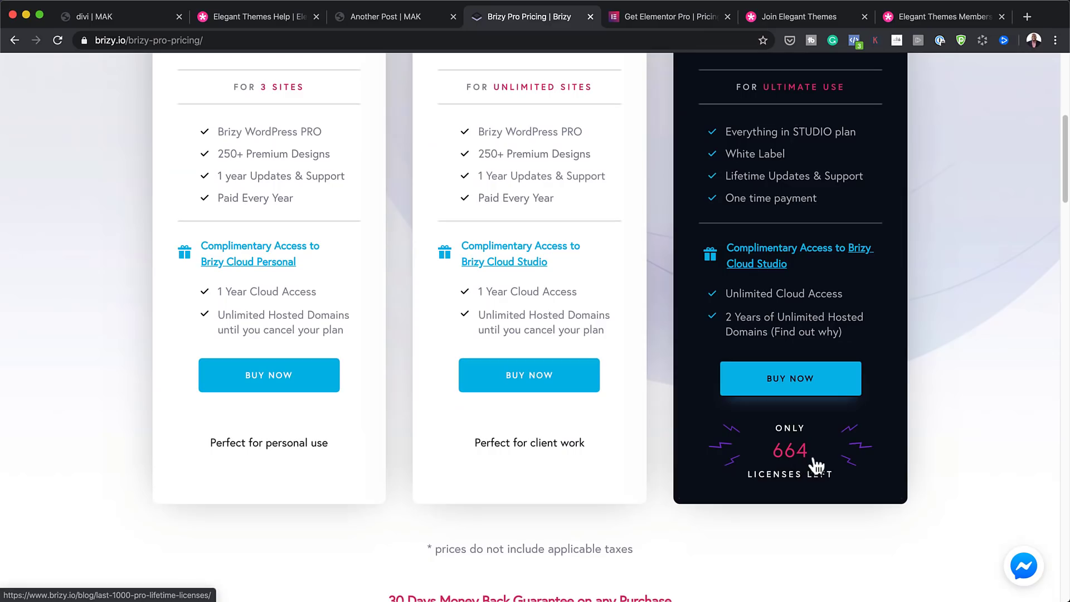
pyautogui.scroll(7, 865, 478)
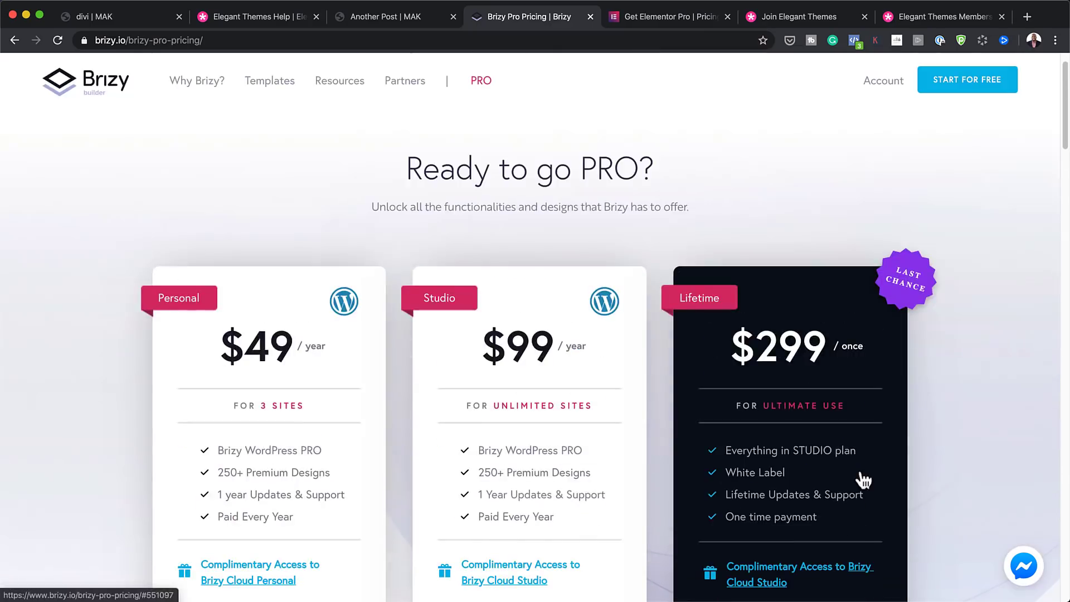
# Compare the Elementor pricing plans with the Elegant Themes pricing page once more
pyautogui.click(661, 19)
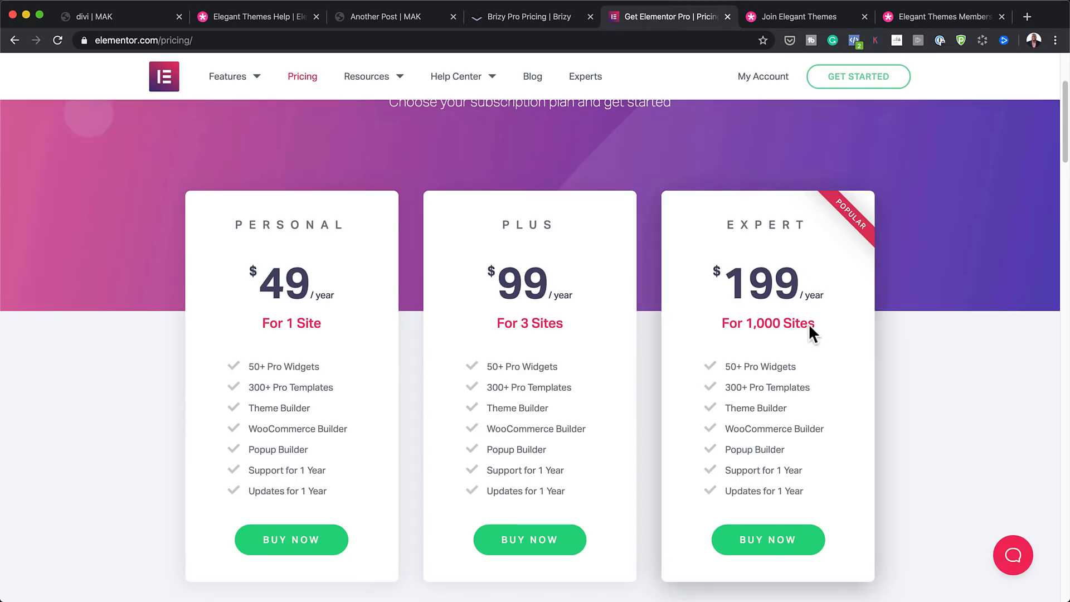
pyautogui.click(812, 19)
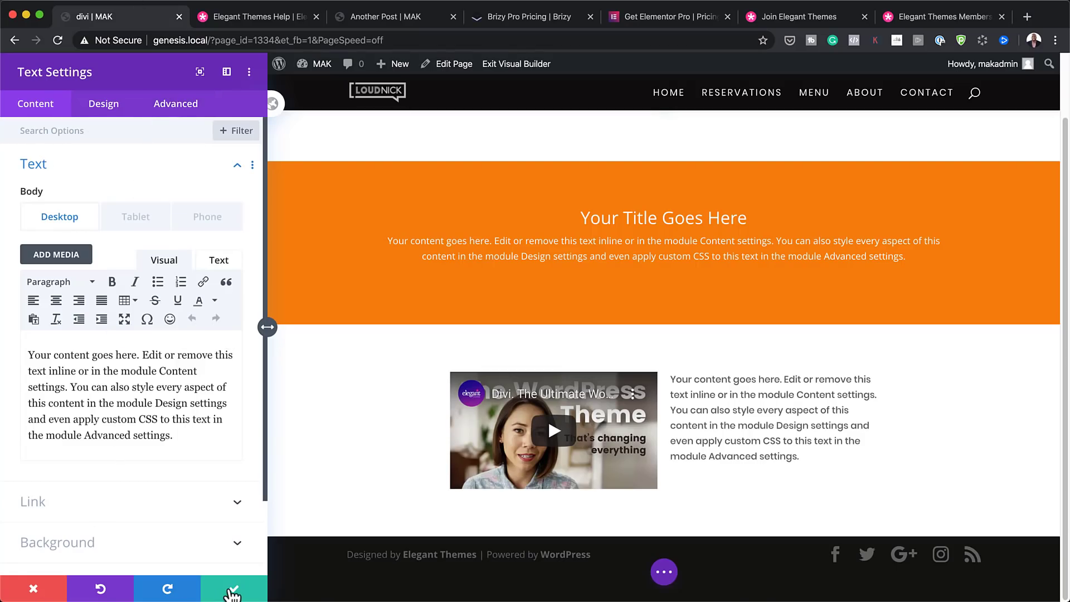
# Save the Text module settings in the Divi builder and exit to the WordPress dashboard, discarding the unsaved page changes
pyautogui.click(232, 591)
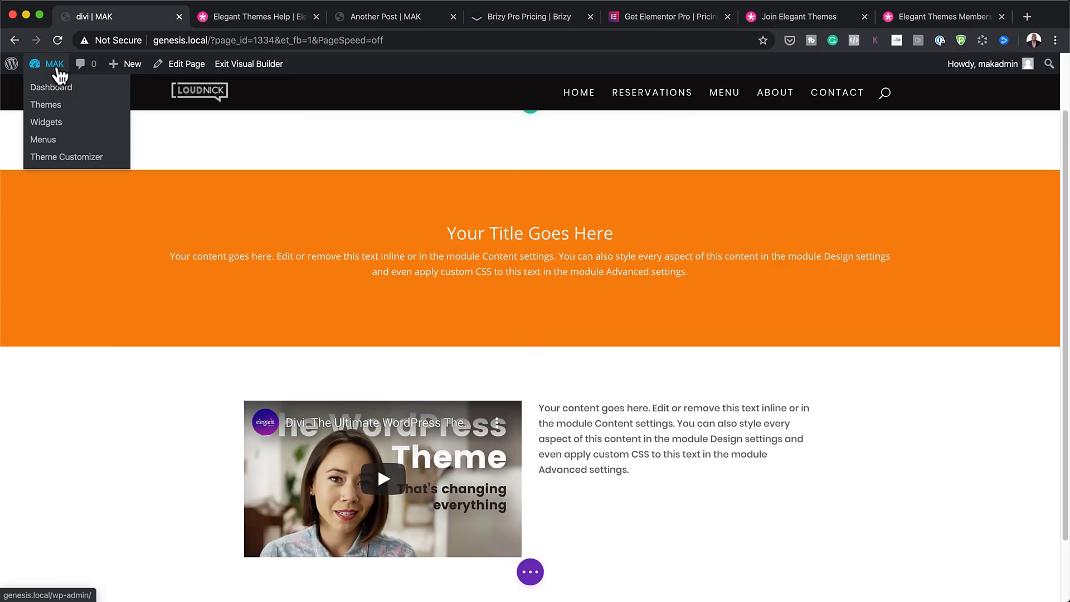
pyautogui.click(56, 87)
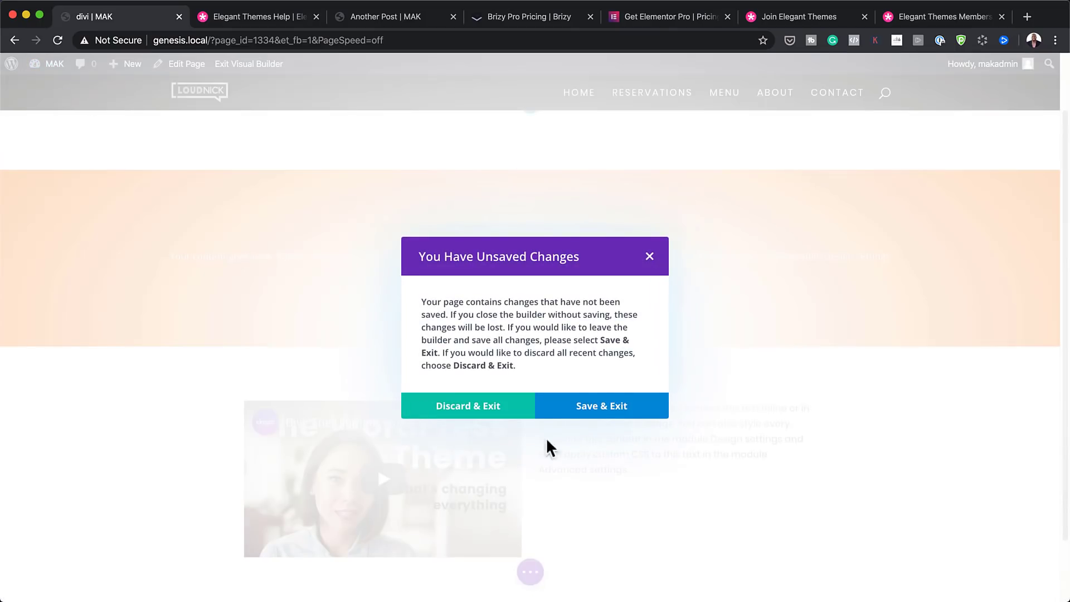
pyautogui.click(507, 412)
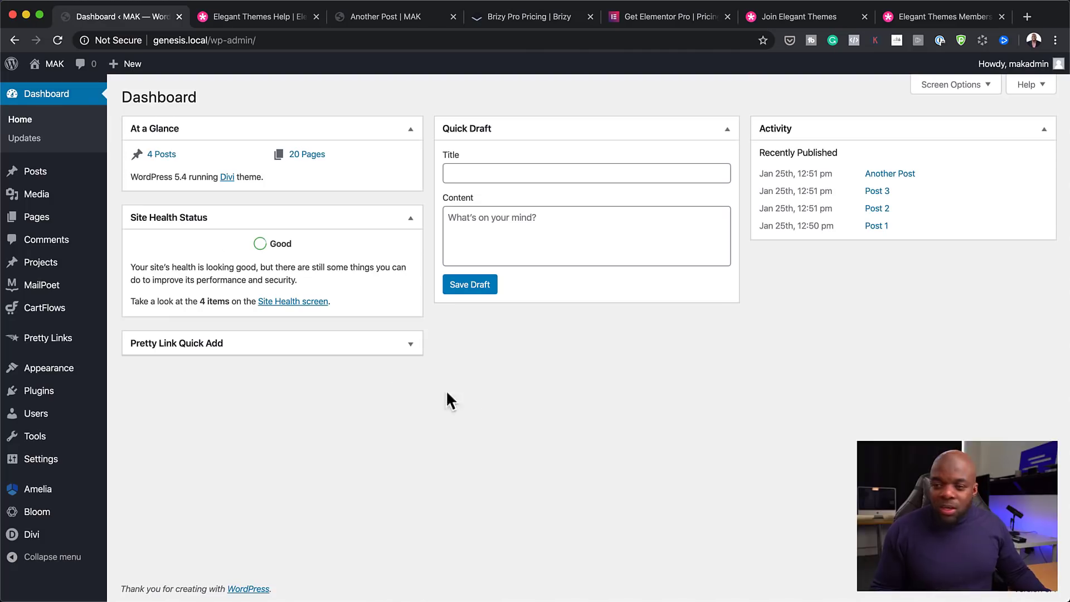
# Open the Divi Theme Builder and view the options for adding a global footer to the default website template
pyautogui.moveTo(89, 543)
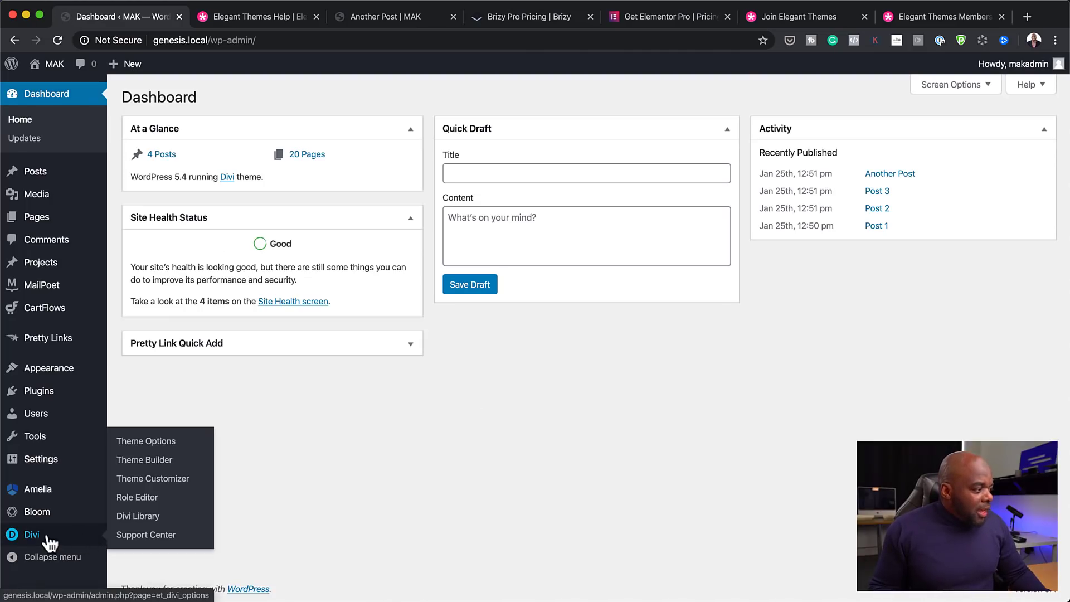
pyautogui.click(134, 463)
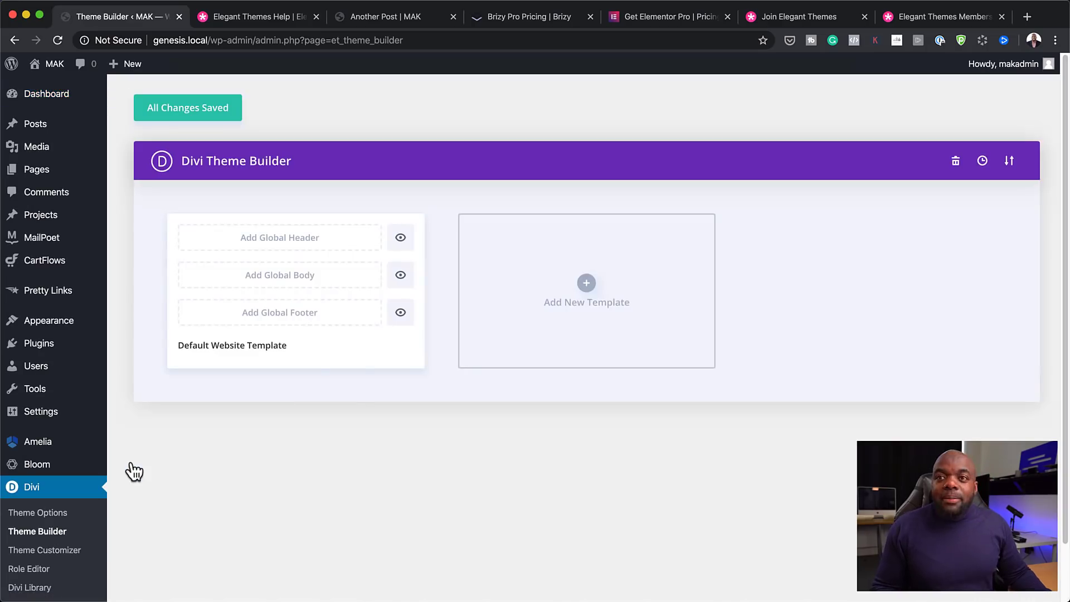
pyautogui.click(300, 316)
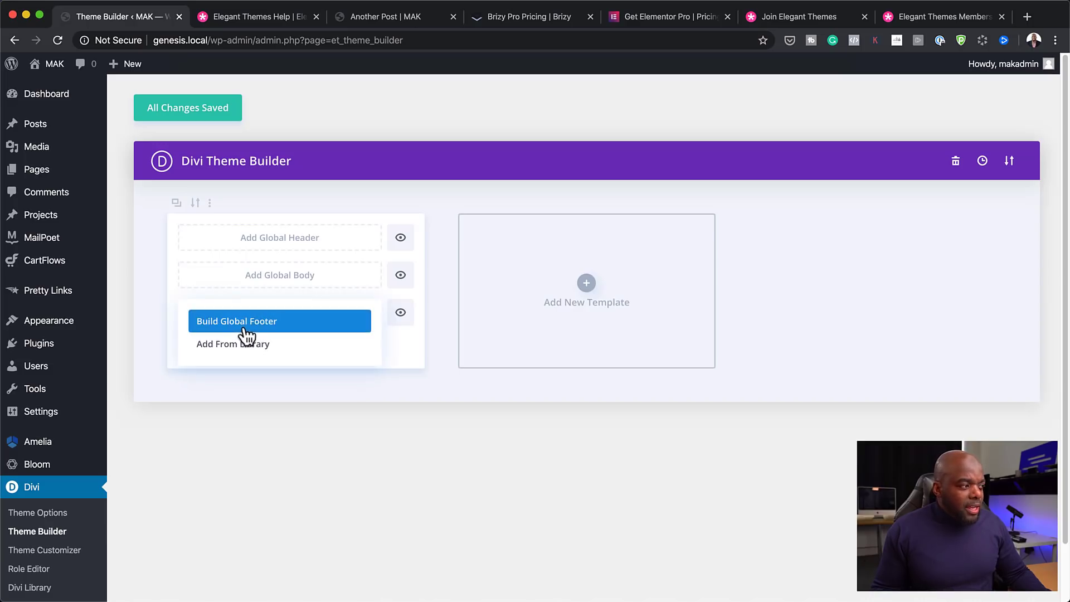
pyautogui.click(409, 360)
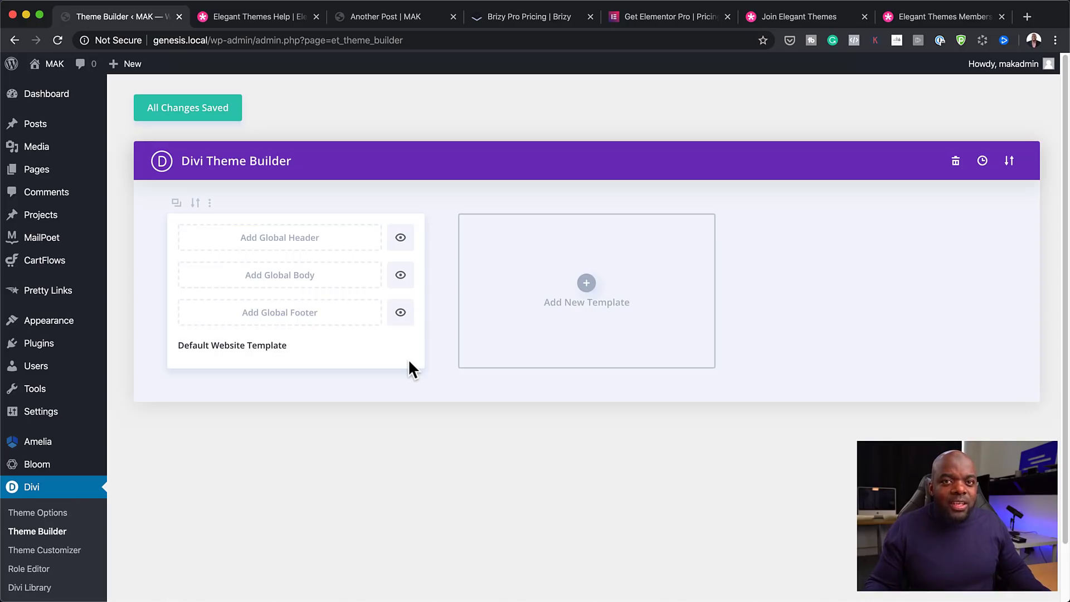
# Browse the page, post, archive and project assignment options for a new Theme Builder template, then dismiss the template settings
pyautogui.click(587, 284)
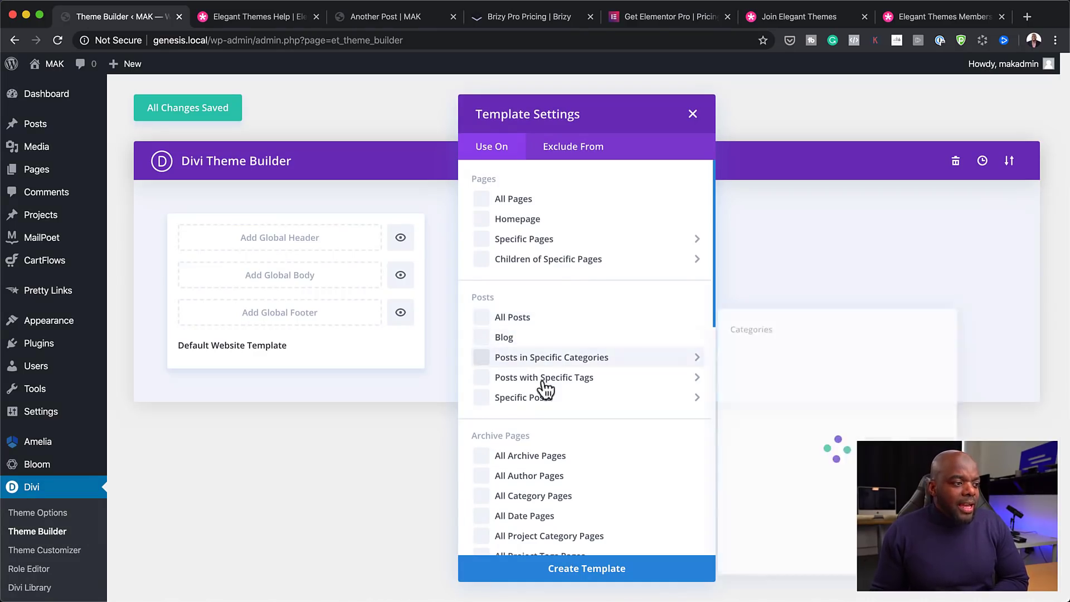
pyautogui.scroll(-3, 595, 456)
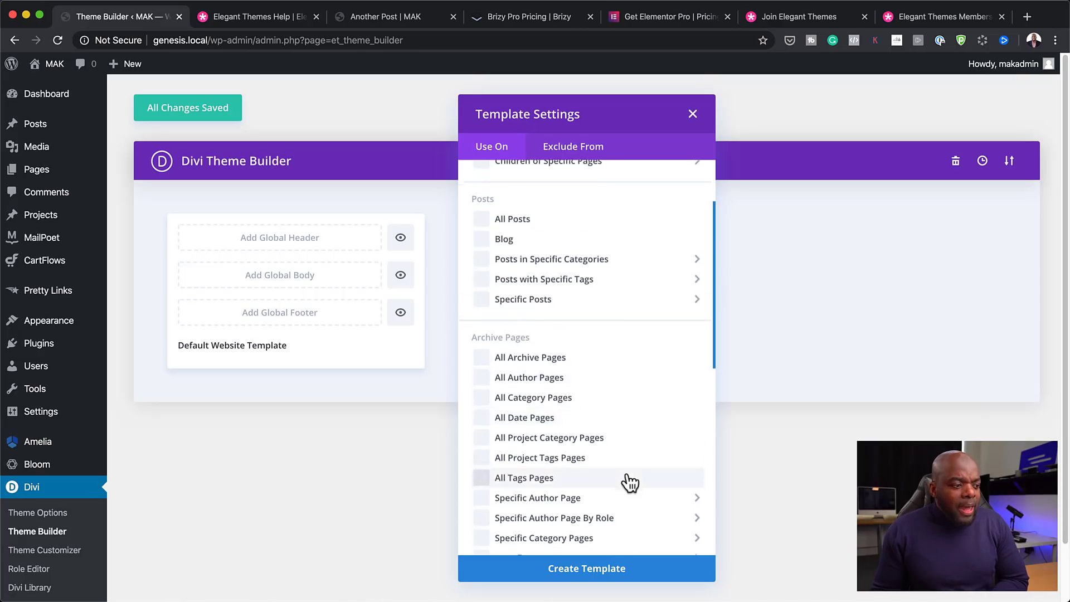
pyautogui.scroll(-6, 630, 481)
pyautogui.scroll(-2, 623, 479)
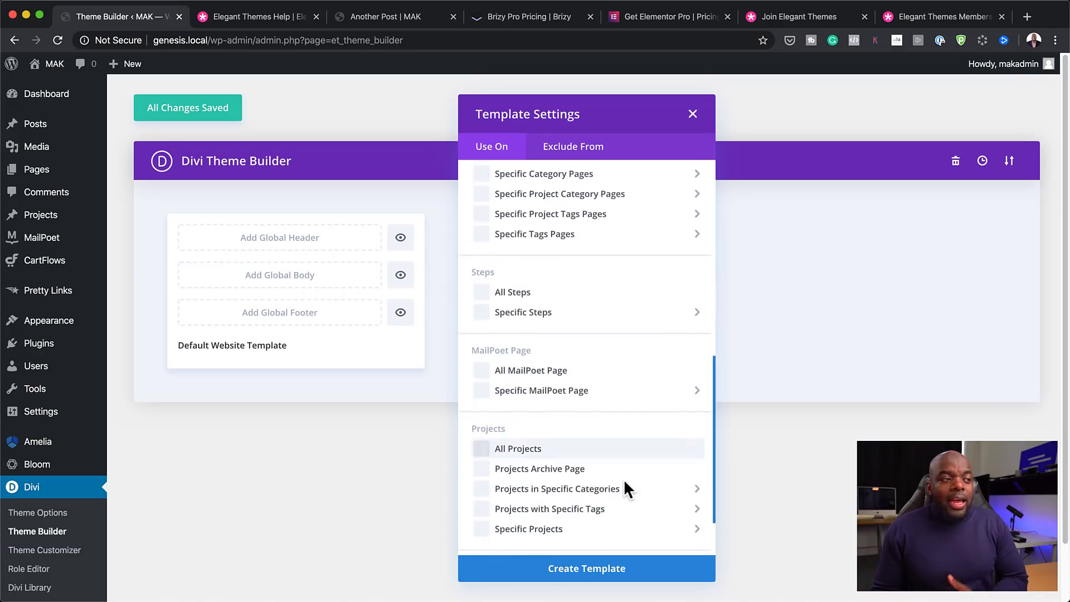
pyautogui.click(807, 298)
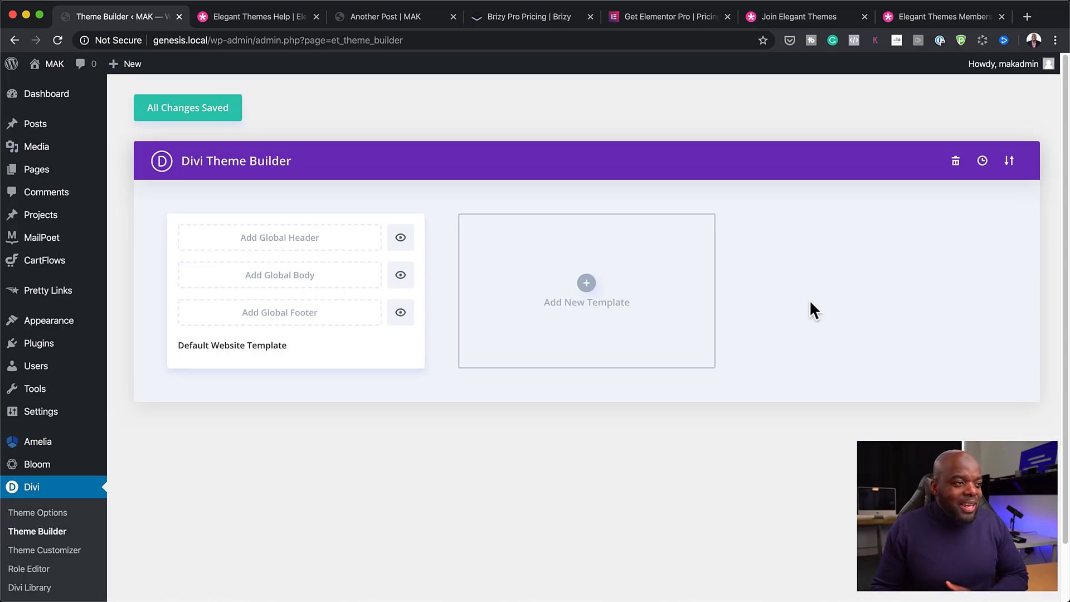
# View the Theme Builder's template export and import options and dismiss the Portability dialog
pyautogui.click(1008, 161)
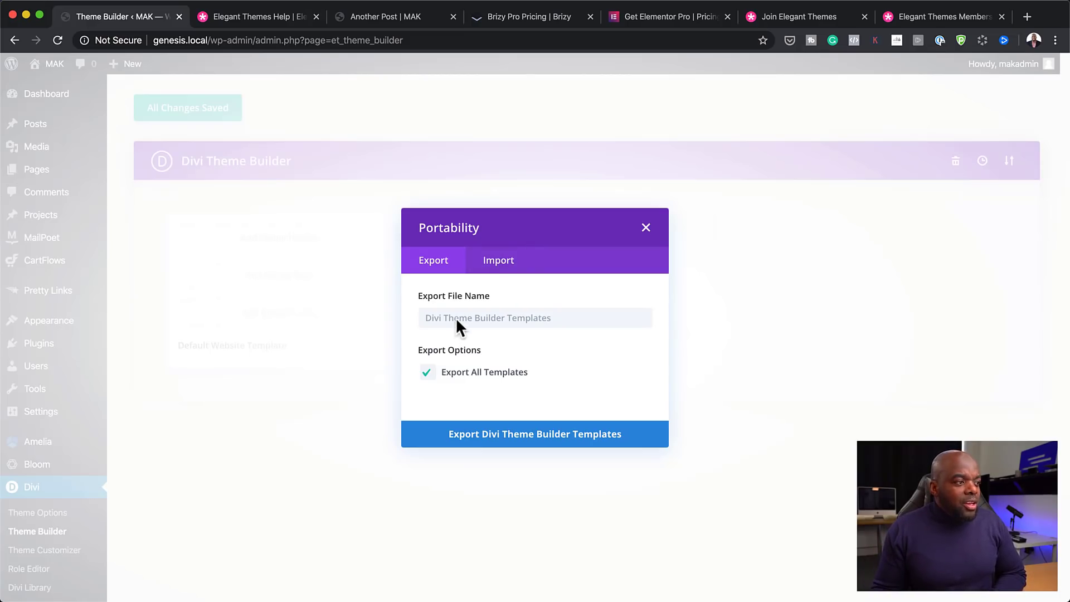
pyautogui.click(516, 266)
pyautogui.click(646, 208)
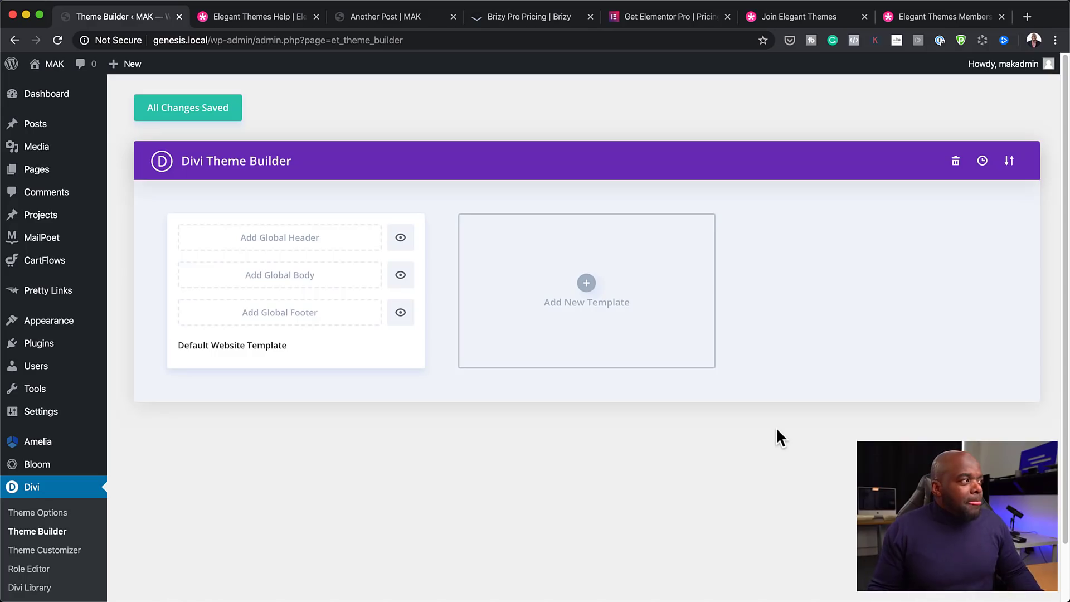
# Place the Another Post browser tab beside the Theme Builder, reload the post, dismiss its discount popup, and review its layout
pyautogui.moveTo(390, 26); pyautogui.dragTo(269, 19)
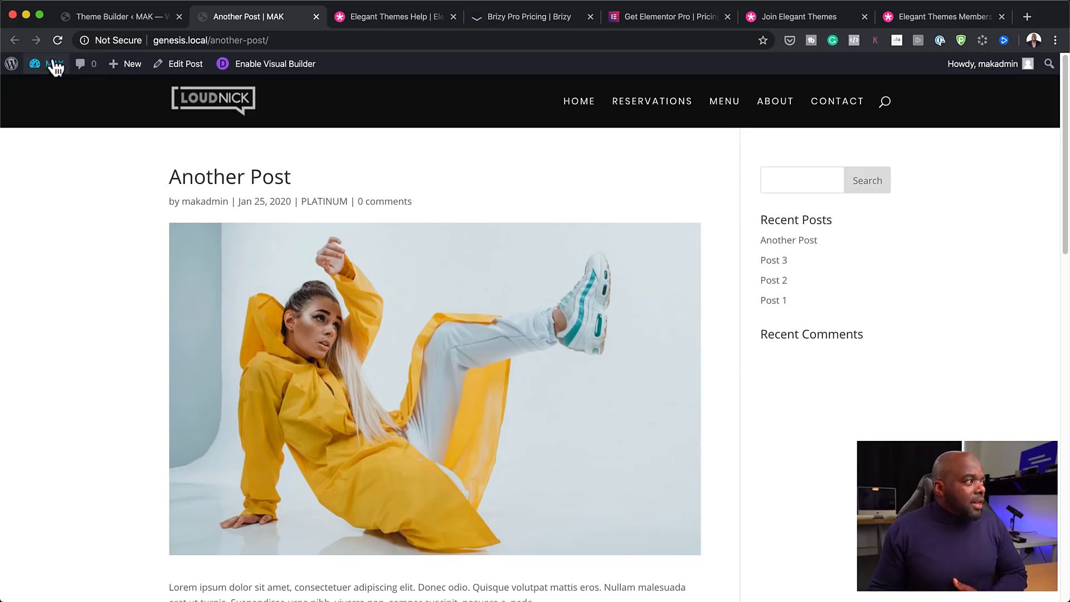
pyautogui.click(58, 41)
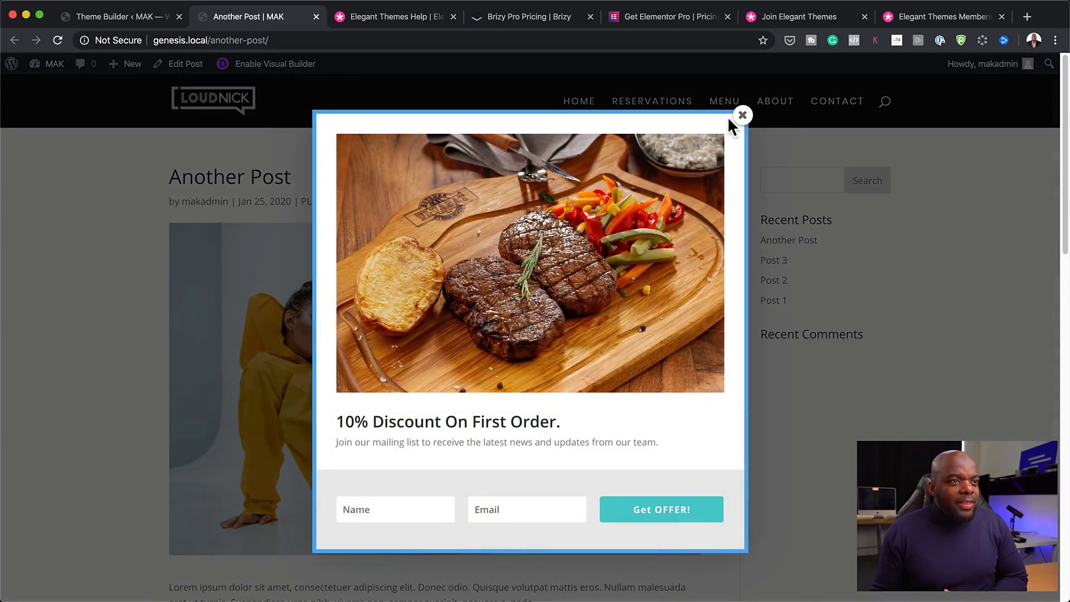
pyautogui.click(742, 116)
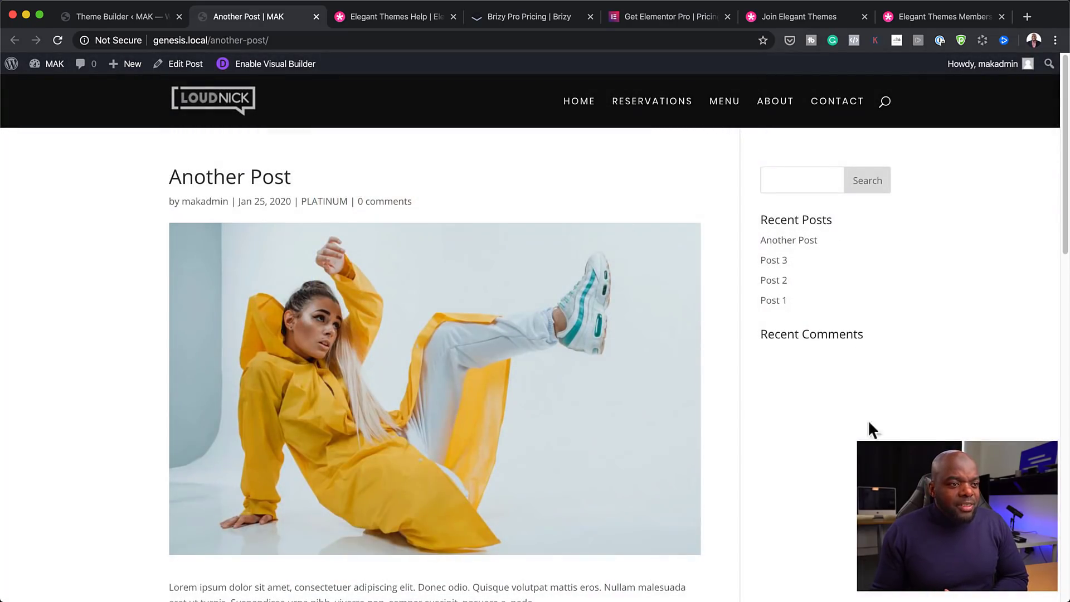
pyautogui.scroll(-15, 869, 425)
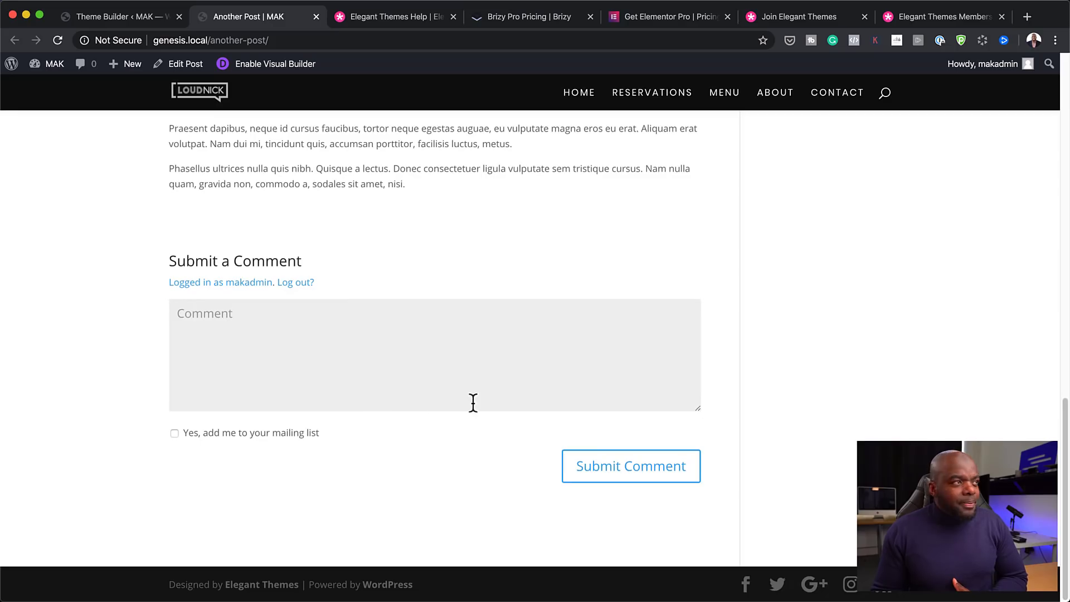
pyautogui.scroll(15, 473, 402)
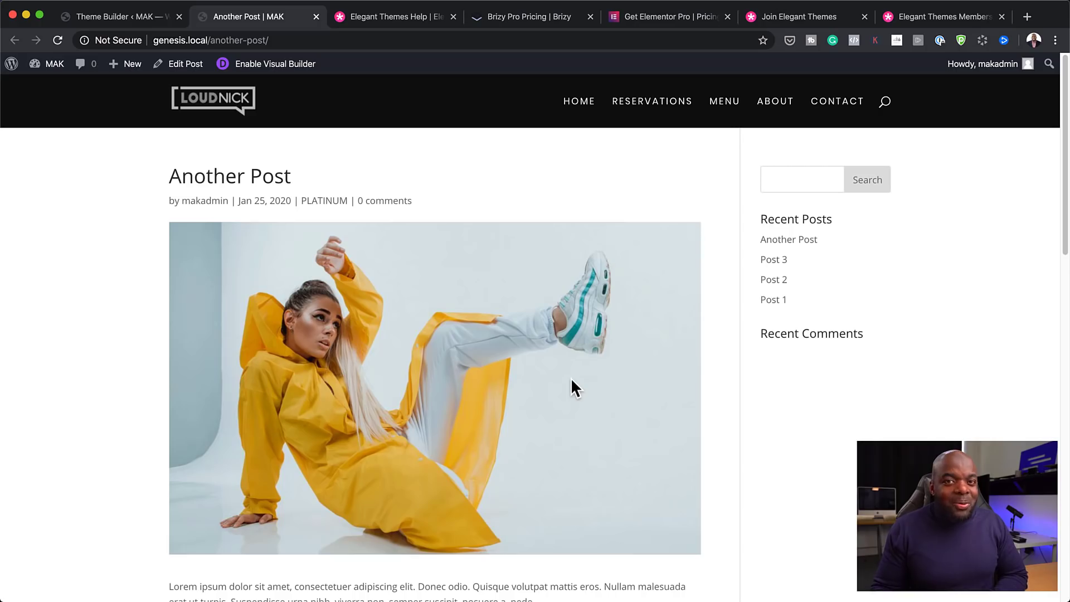
# Import Blogger-Pro.json into the Theme Builder with overriding of the default website template and existing assignments enabled
pyautogui.click(112, 20)
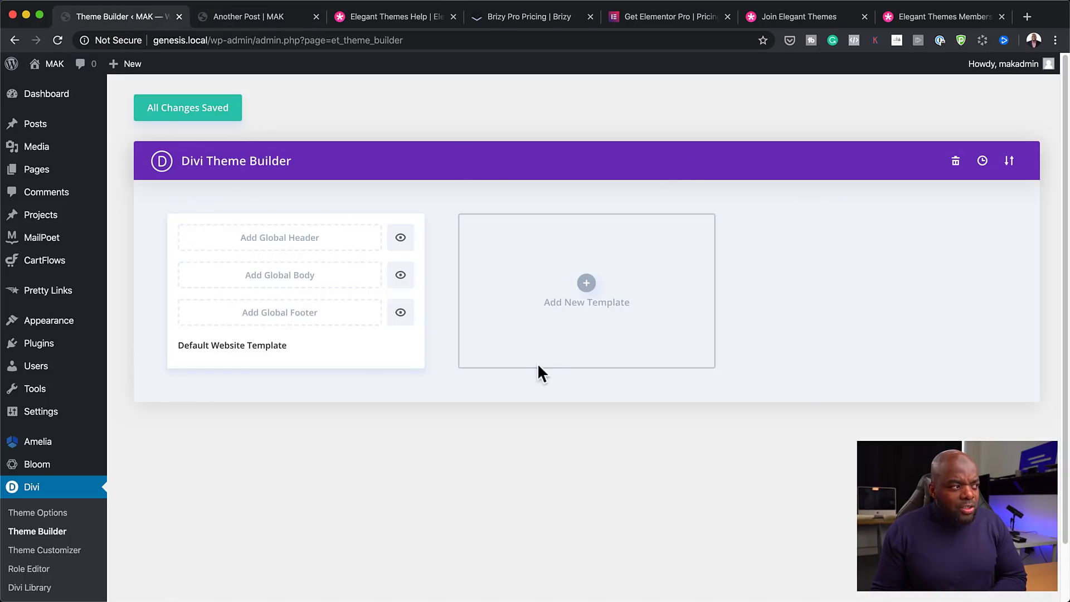
pyautogui.moveTo(418, 265)
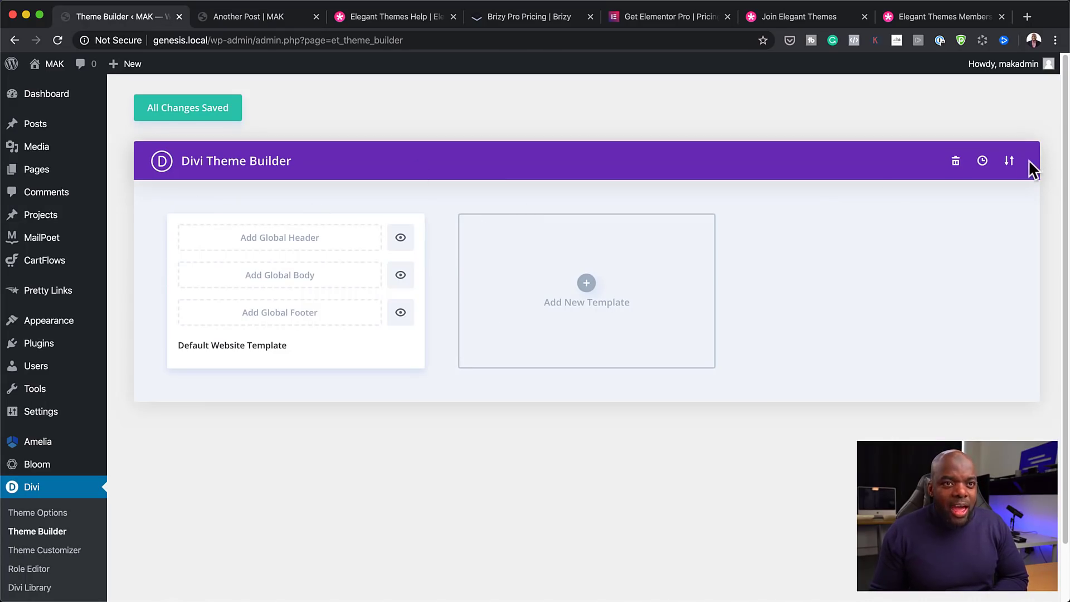
pyautogui.click(1010, 162)
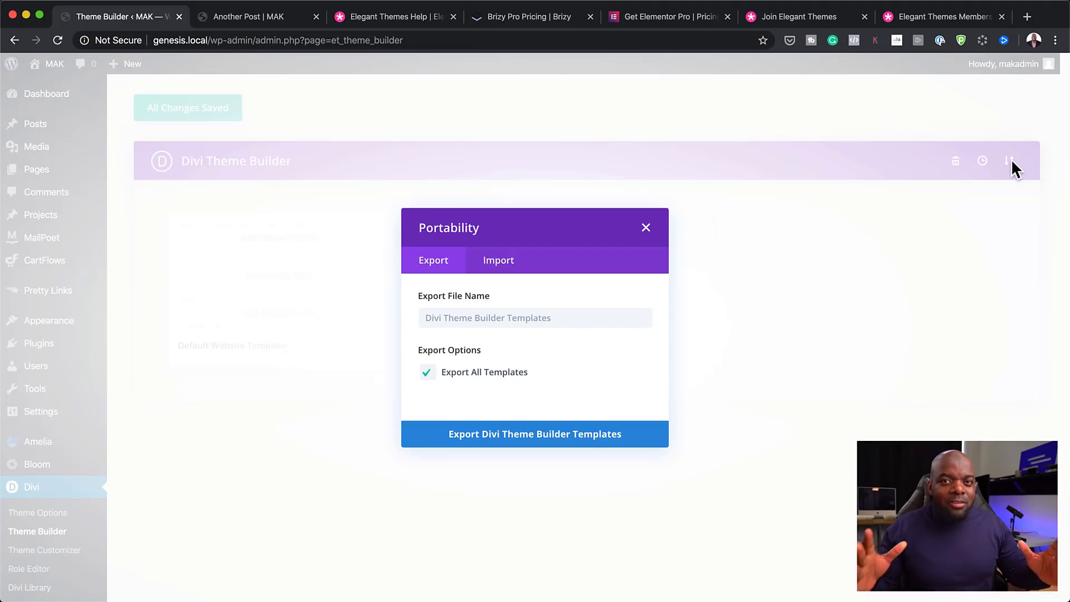
pyautogui.click(508, 265)
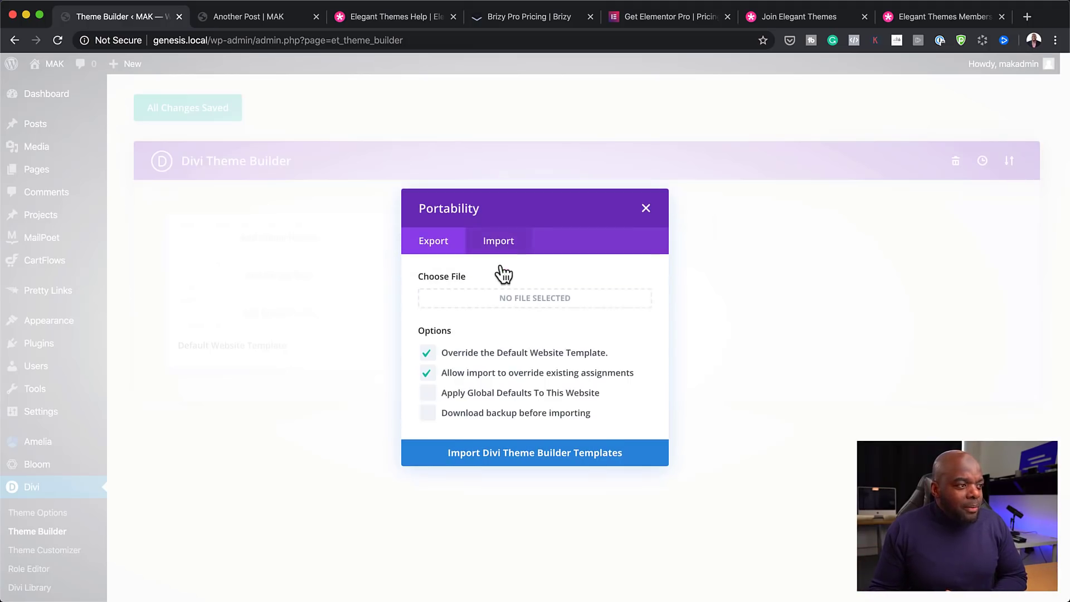
pyautogui.click(548, 302)
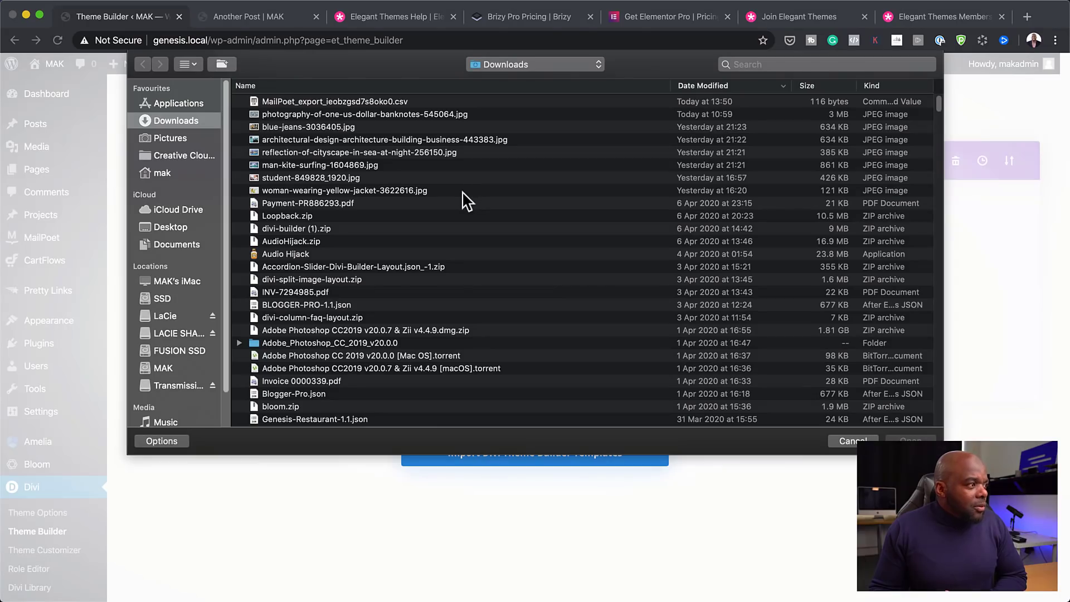
pyautogui.scroll(-1, 409, 225)
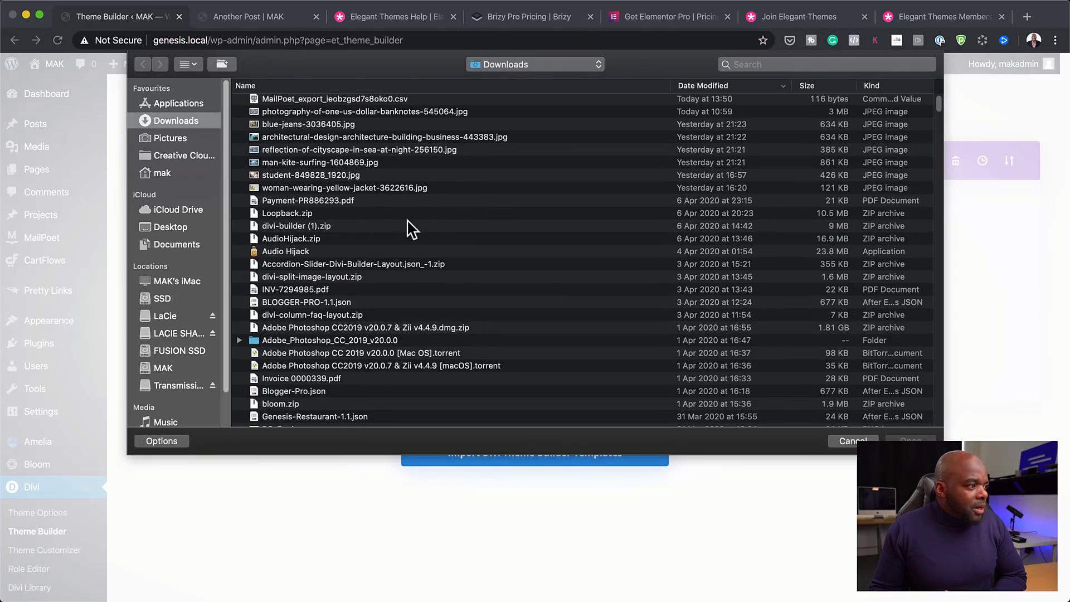
pyautogui.scroll(-2, 410, 229)
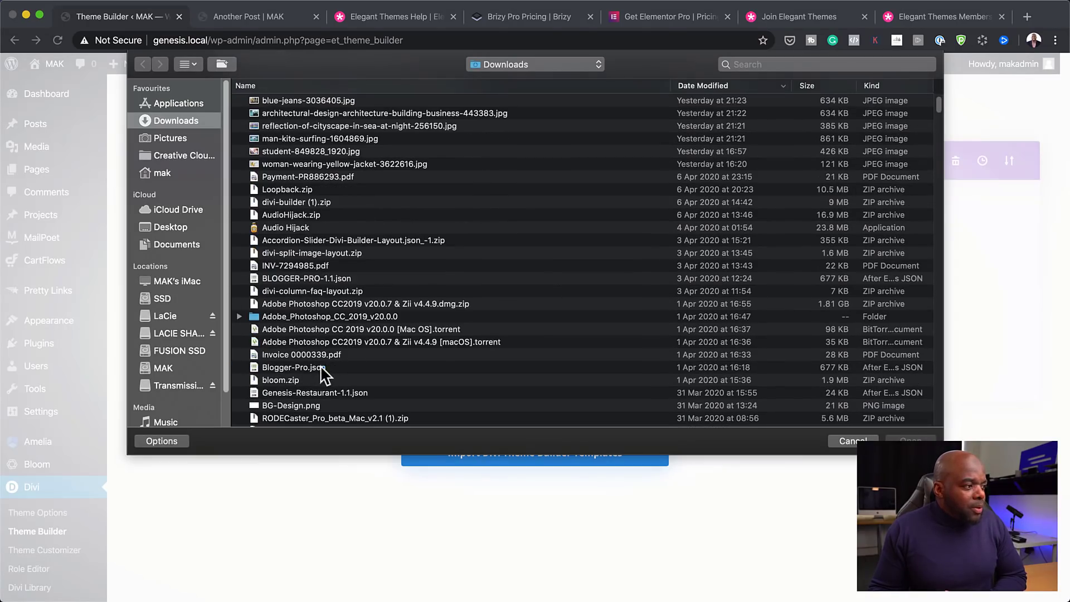
pyautogui.click(322, 367)
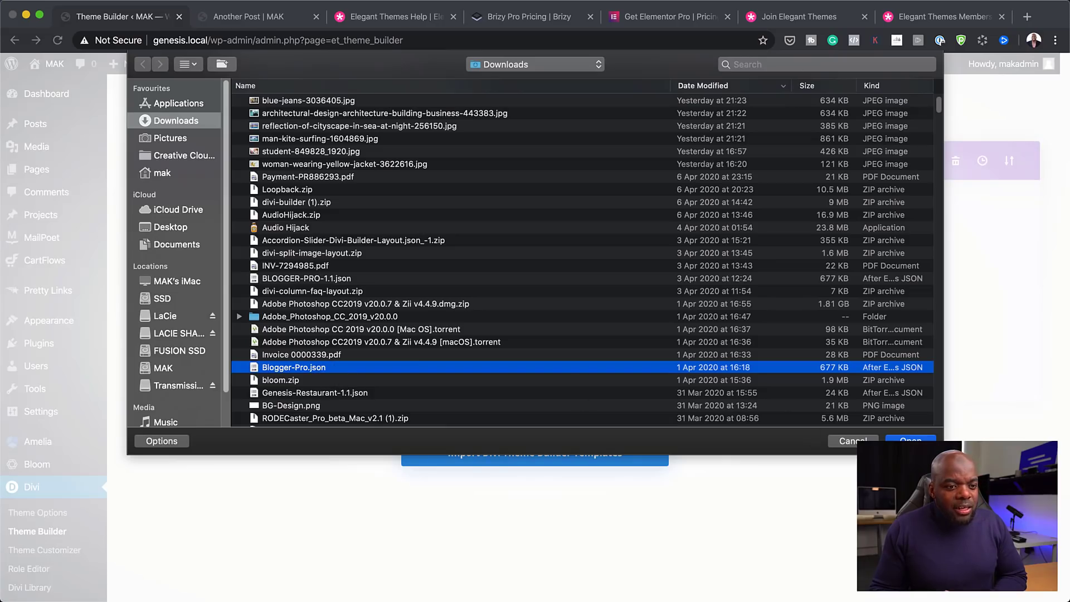
pyautogui.press('Return')
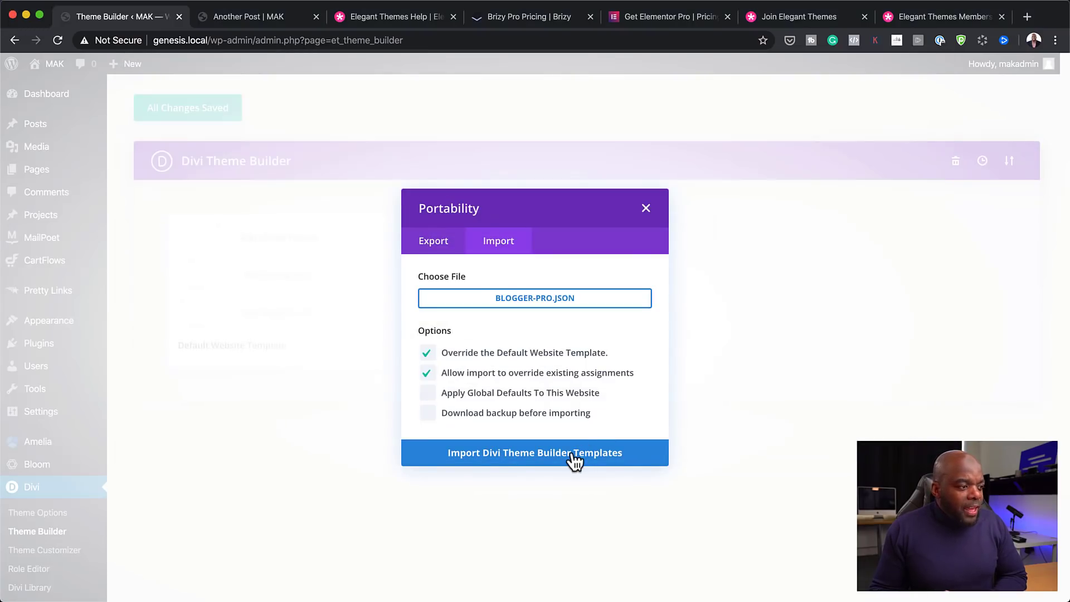
pyautogui.click(574, 460)
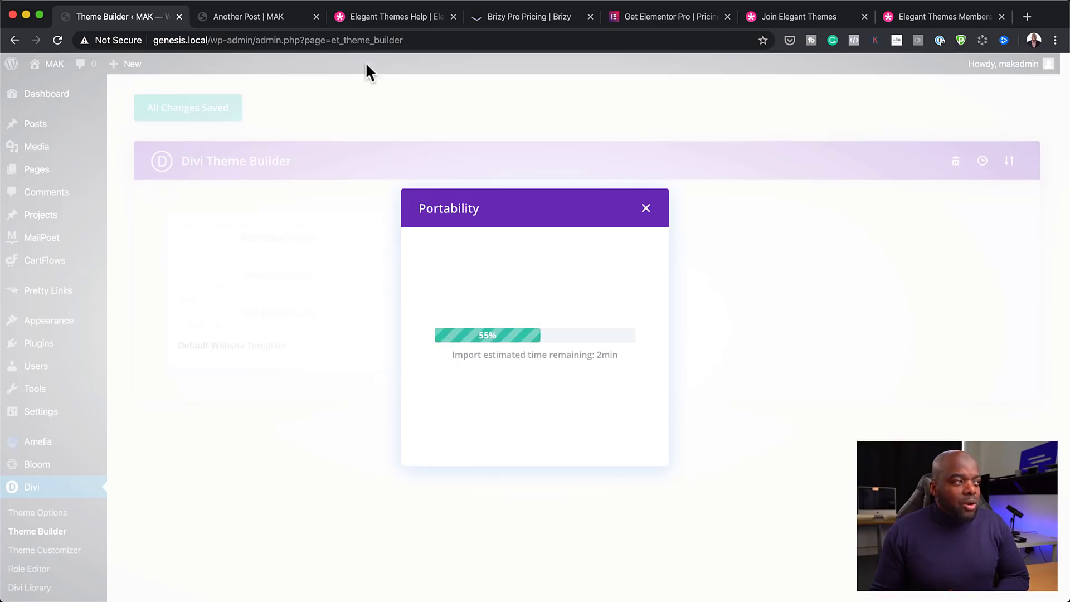
# Review the Another Post page down to its comment form before saving the imported templates
pyautogui.click(287, 23)
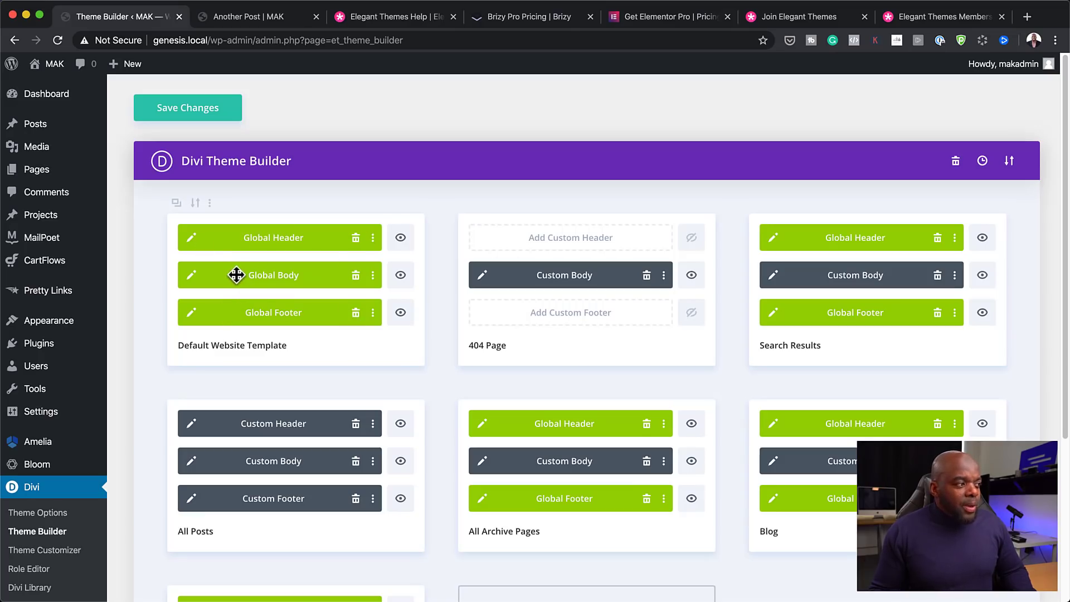
pyautogui.click(267, 17)
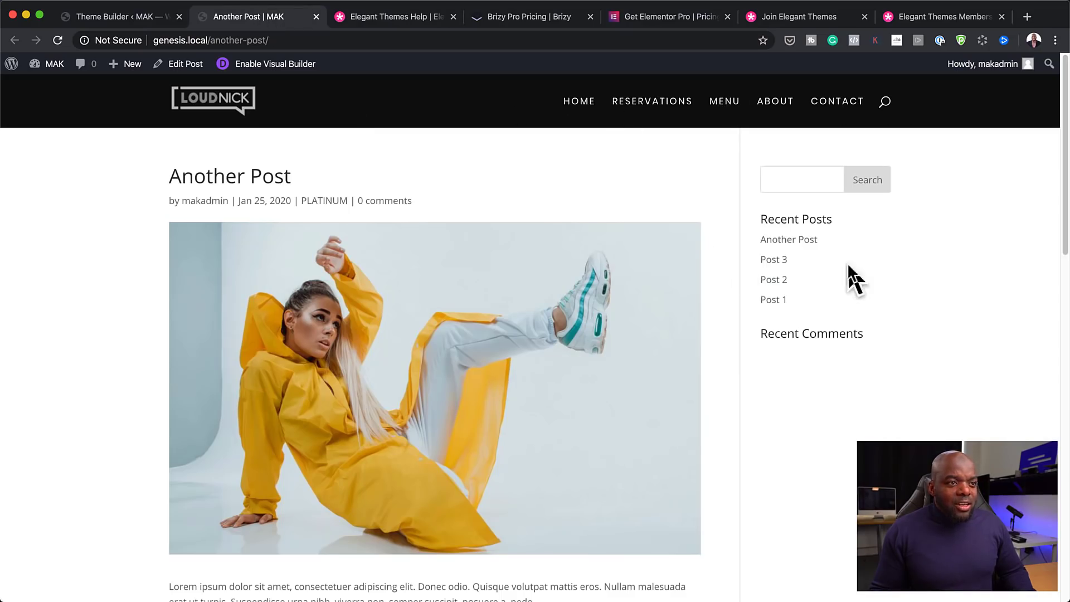
pyautogui.scroll(-10, 834, 425)
pyautogui.scroll(-5, 833, 418)
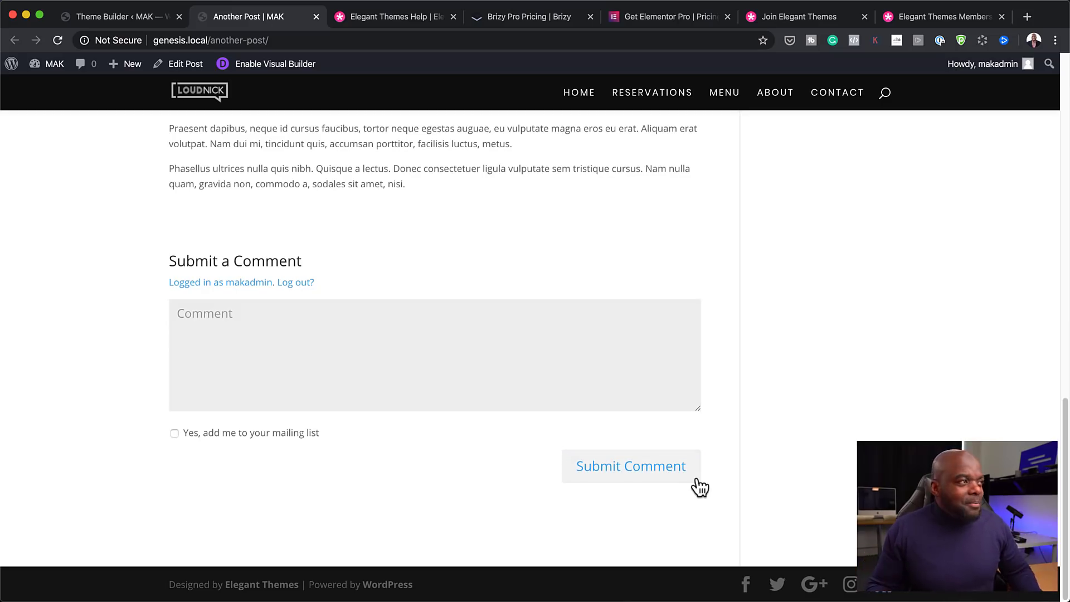
# Save the imported templates in the Theme Builder and reload Another Post to preview it with them
pyautogui.click(102, 22)
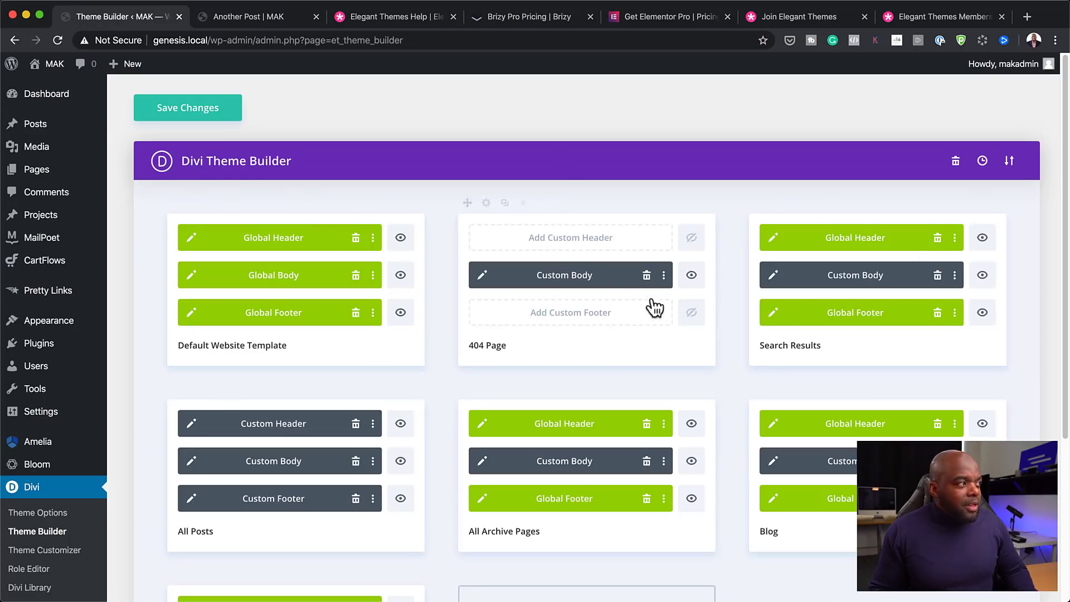
pyautogui.scroll(-3, 704, 420)
pyautogui.scroll(3, 349, 92)
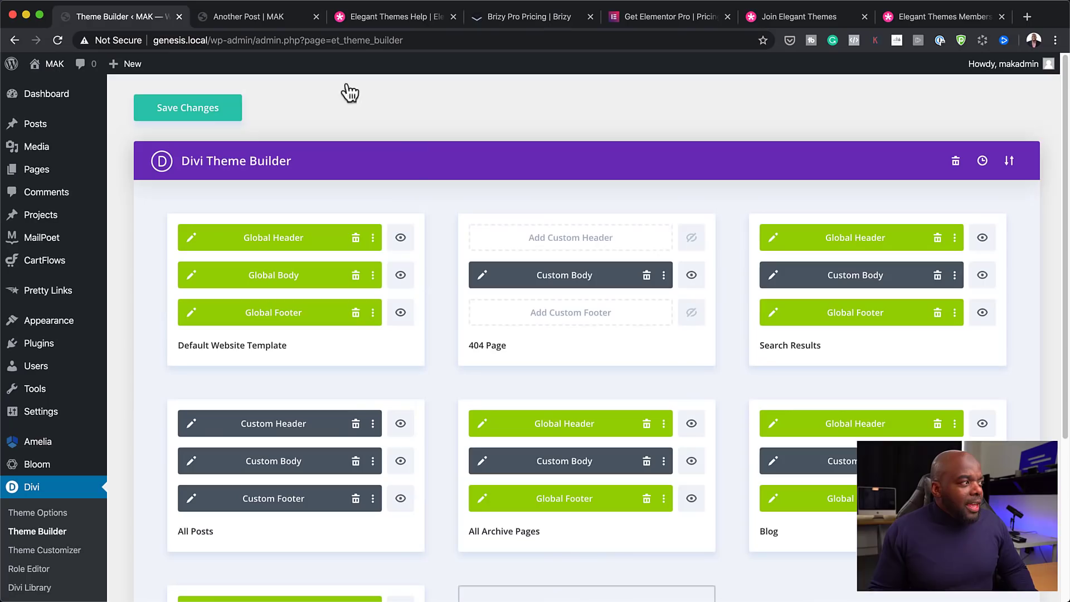
pyautogui.click(203, 109)
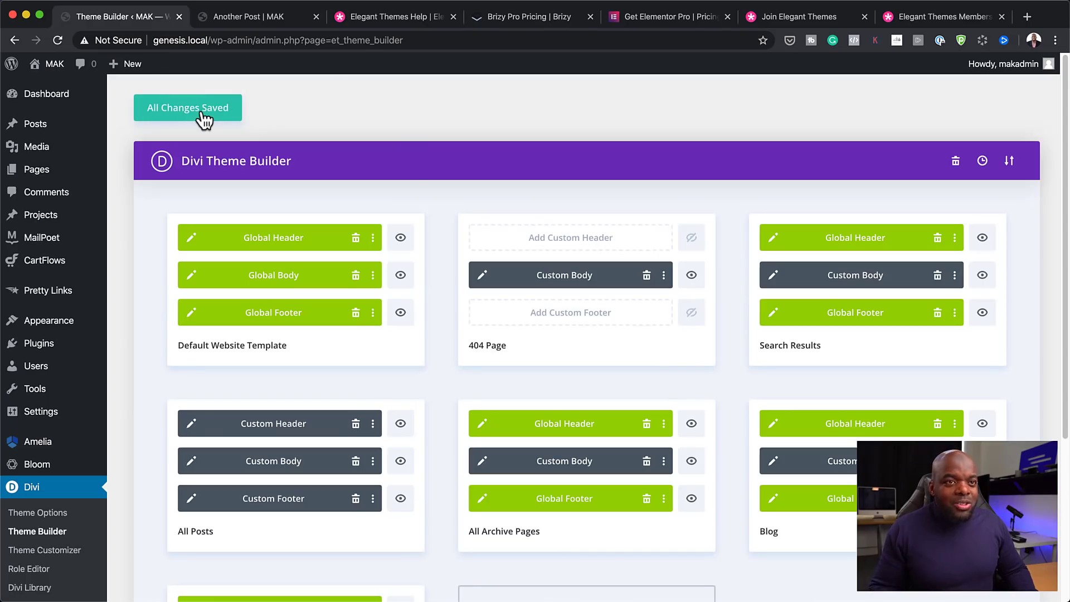
pyautogui.click(249, 22)
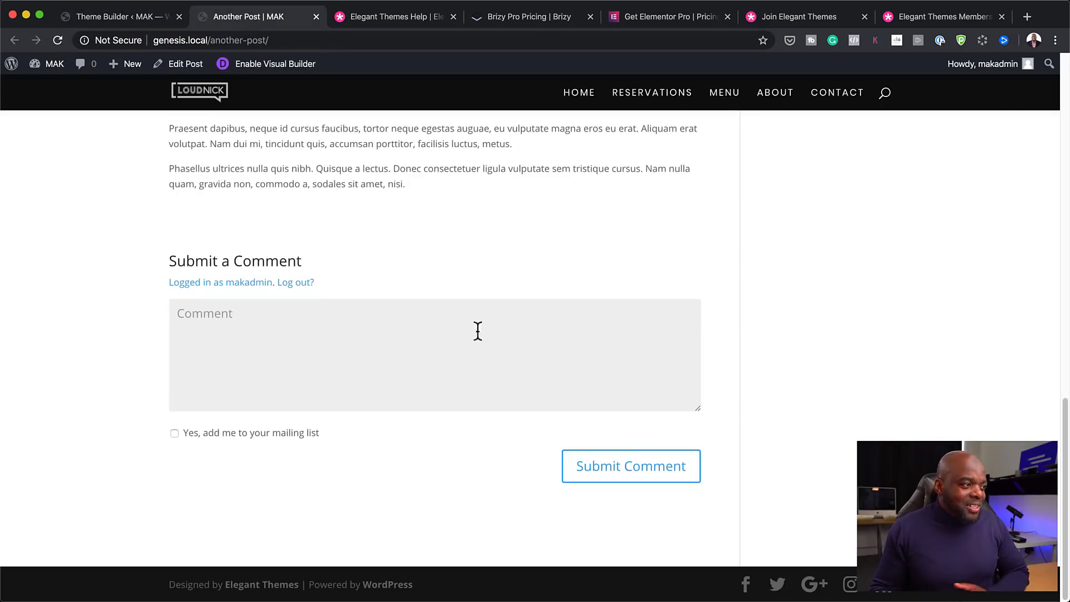
pyautogui.scroll(10, 480, 332)
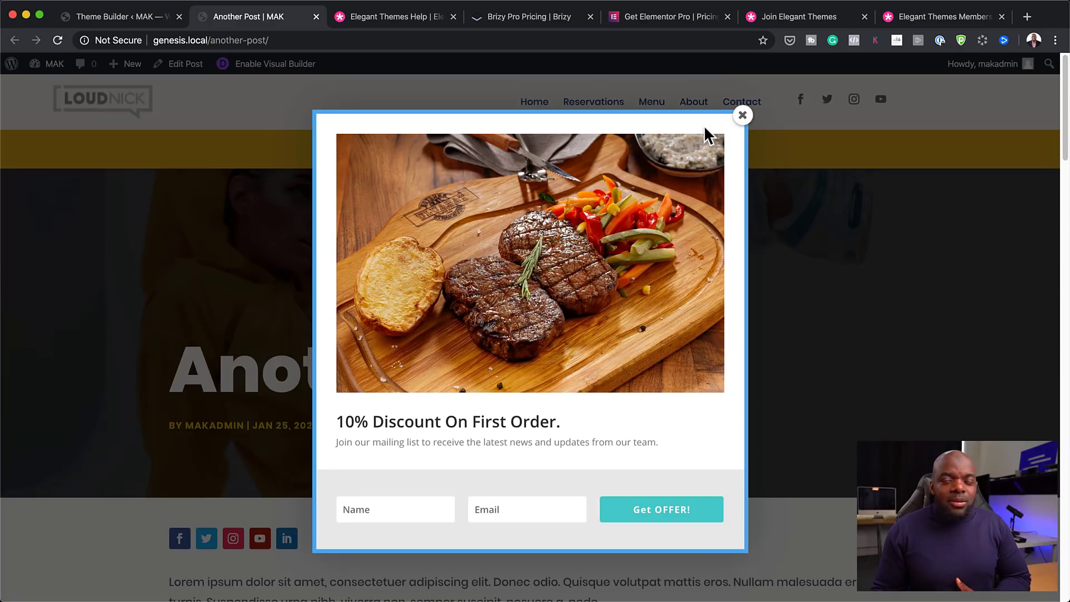
# Switch to the Elegant Themes members area and view the Divi Theme and Divi Builder Plugin downloads
pyautogui.click(962, 15)
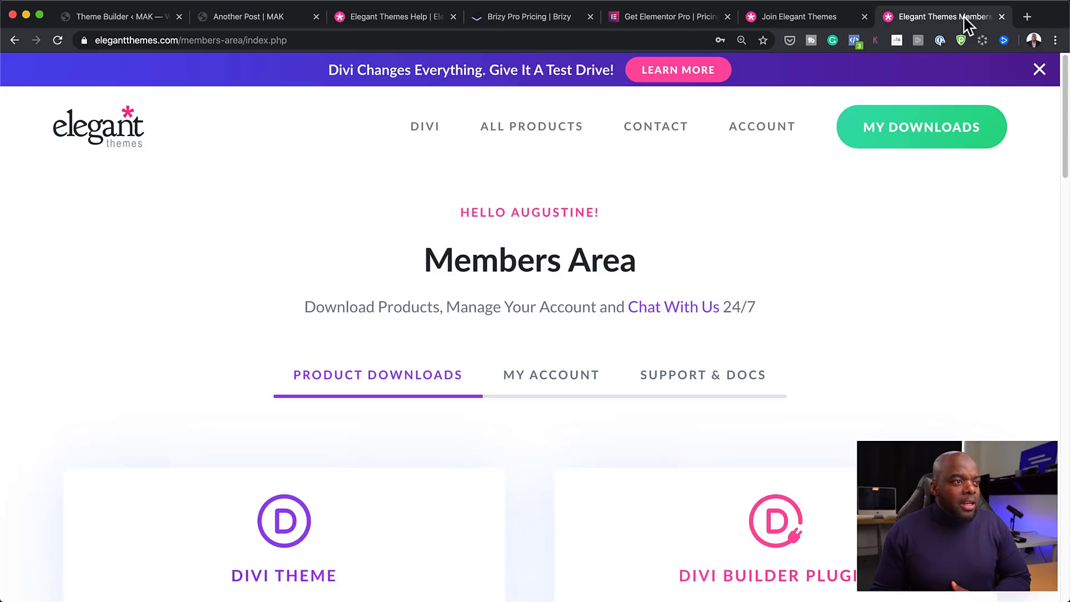
pyautogui.scroll(-5, 746, 334)
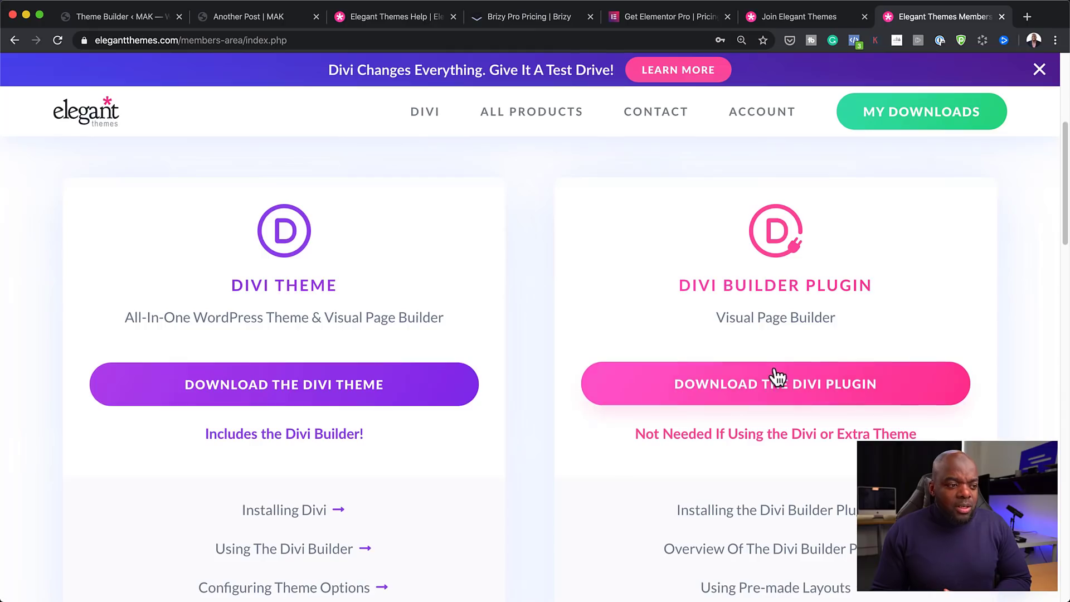
# Review the Extra, Bloom and Monarch downloads further down the members area page
pyautogui.scroll(-8, 774, 376)
pyautogui.scroll(-4, 777, 377)
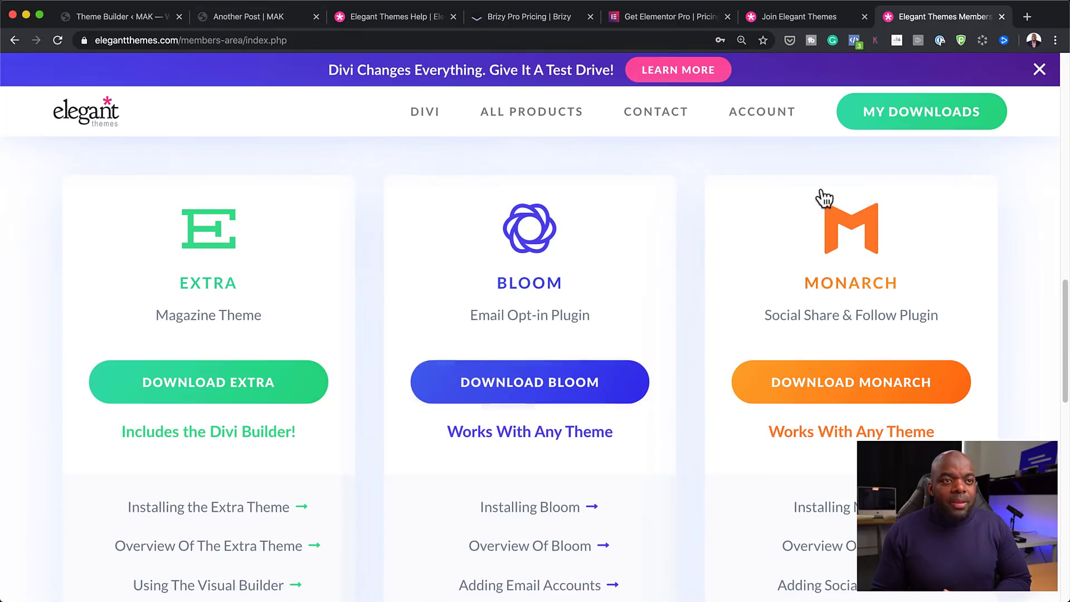
# Return to Another Post, dismiss the discount popup, and examine the header, promo bar, hero title and social share icons
pyautogui.click(249, 17)
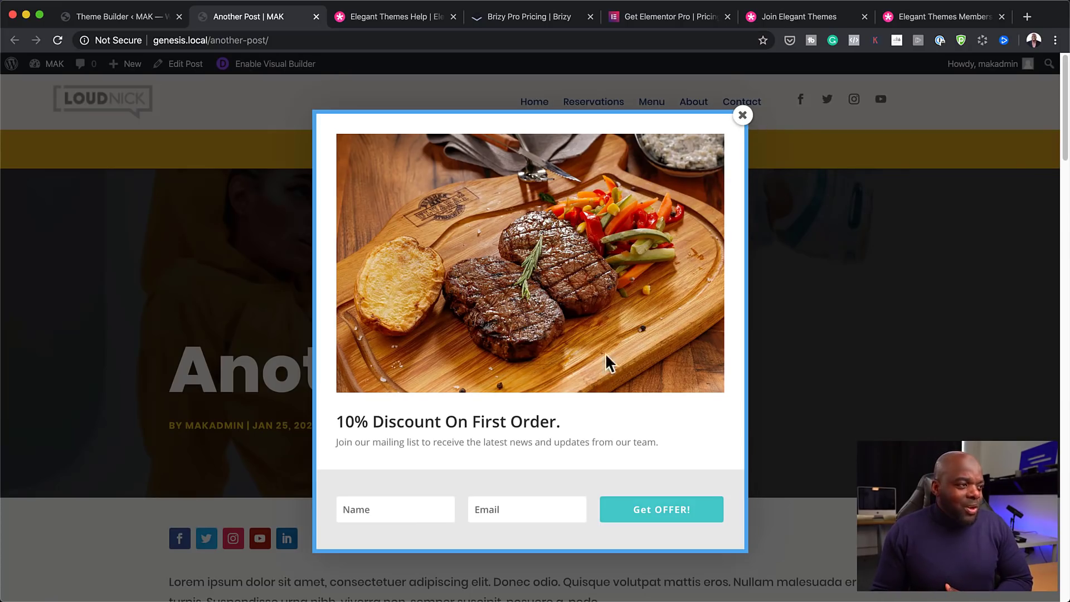
pyautogui.click(742, 116)
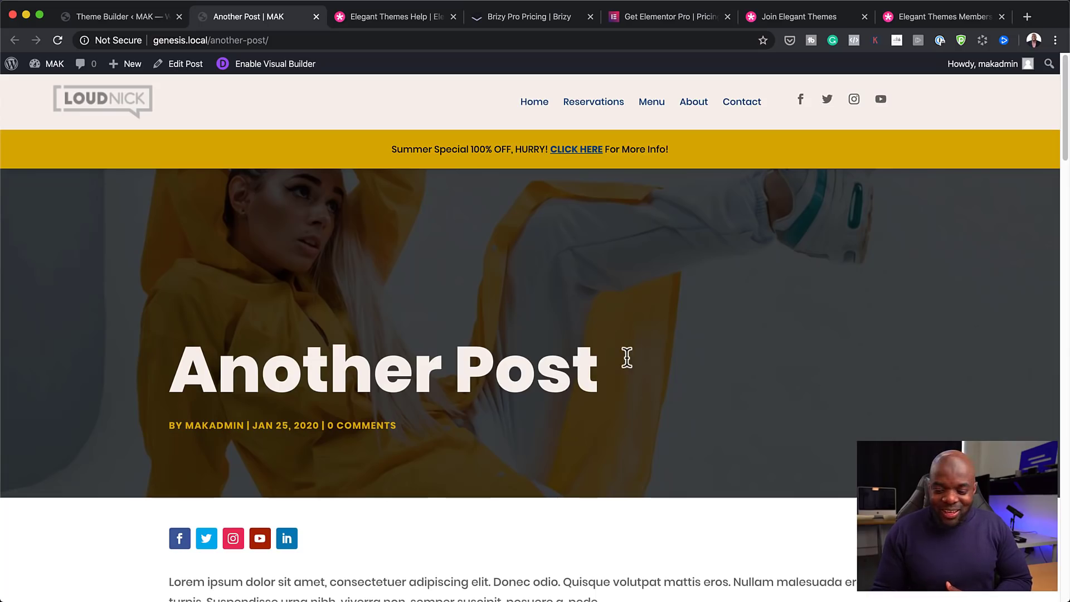
pyautogui.scroll(-1, 638, 378)
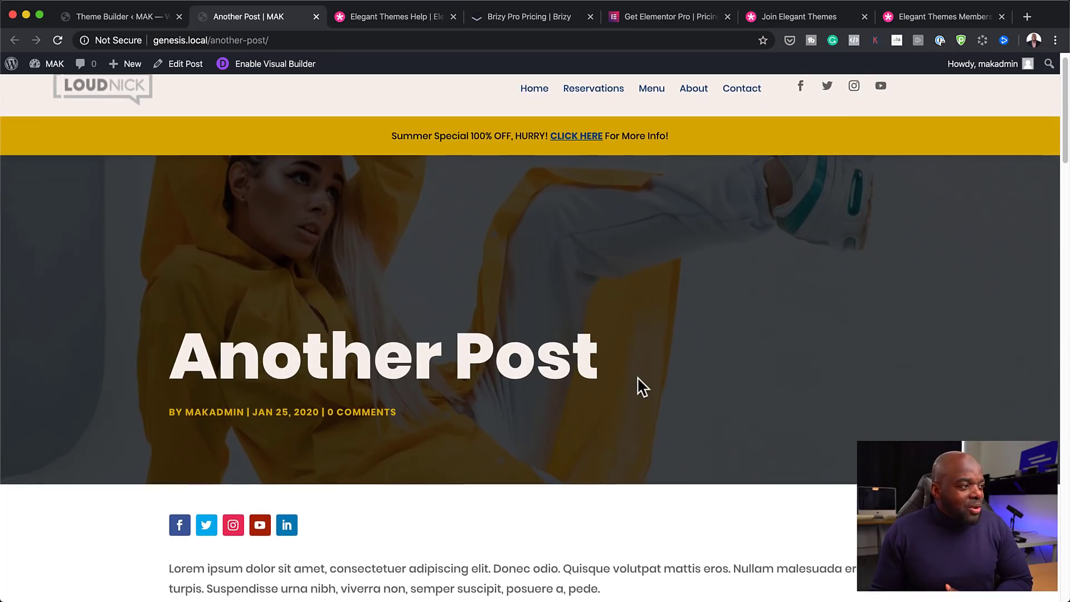
pyautogui.scroll(-1, 637, 376)
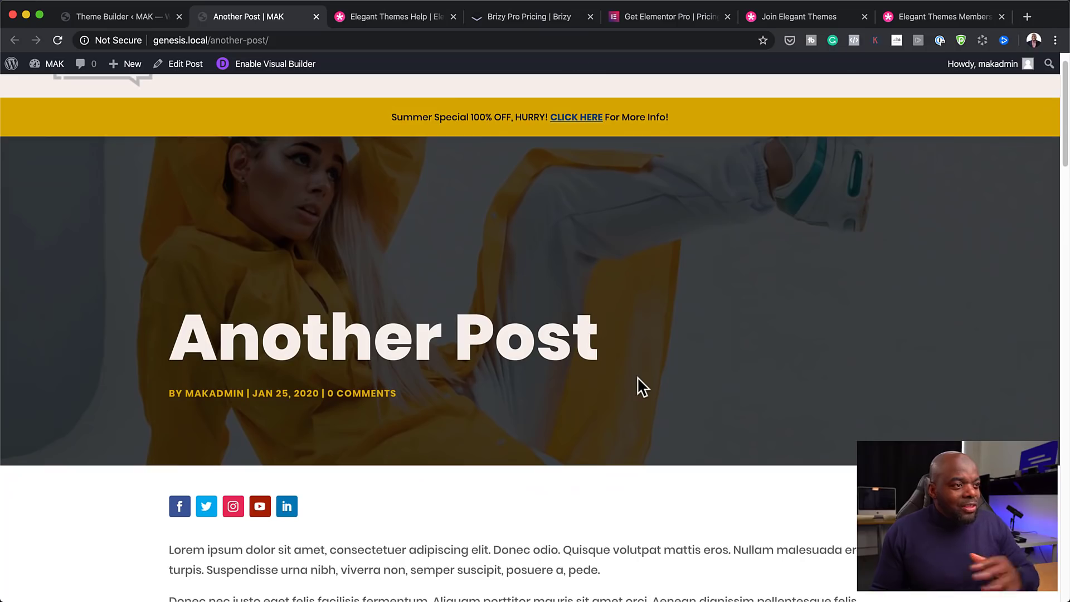
pyautogui.scroll(-1, 637, 376)
pyautogui.scroll(-5, 637, 376)
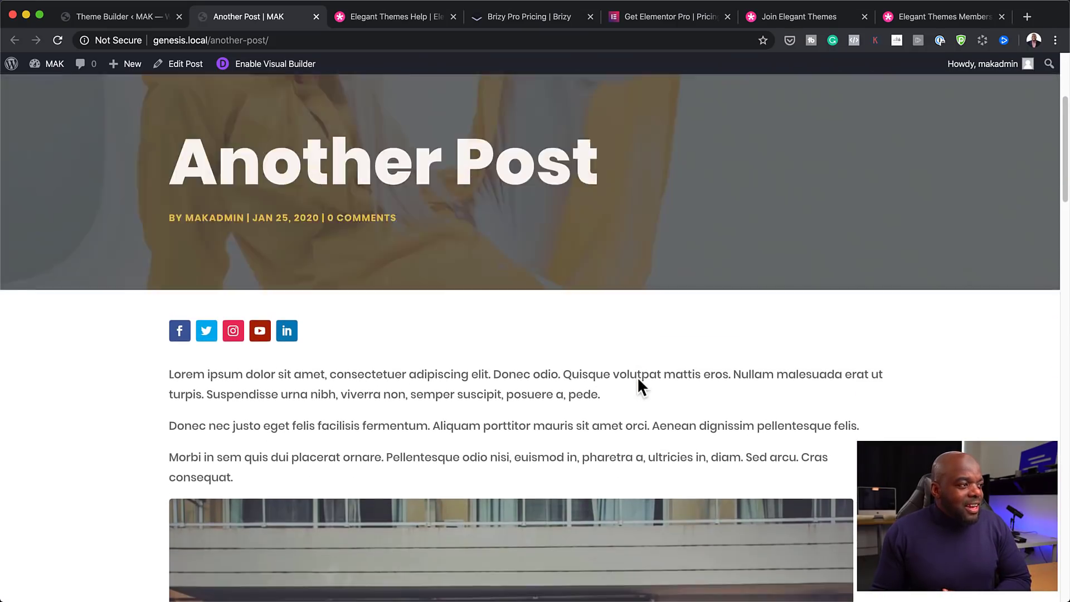
pyautogui.scroll(-2, 638, 379)
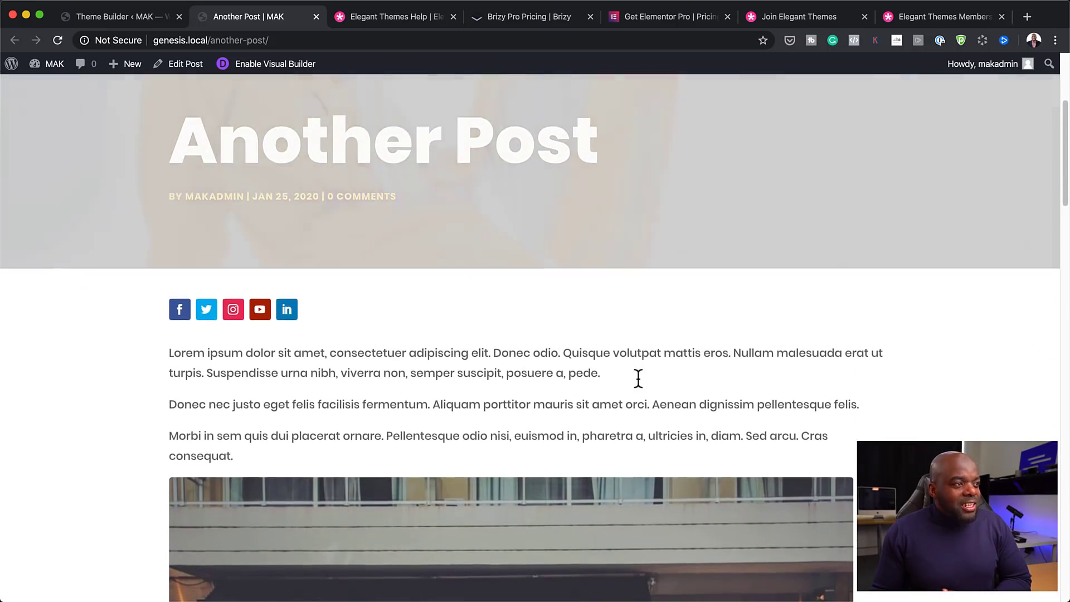
pyautogui.scroll(-3, 638, 379)
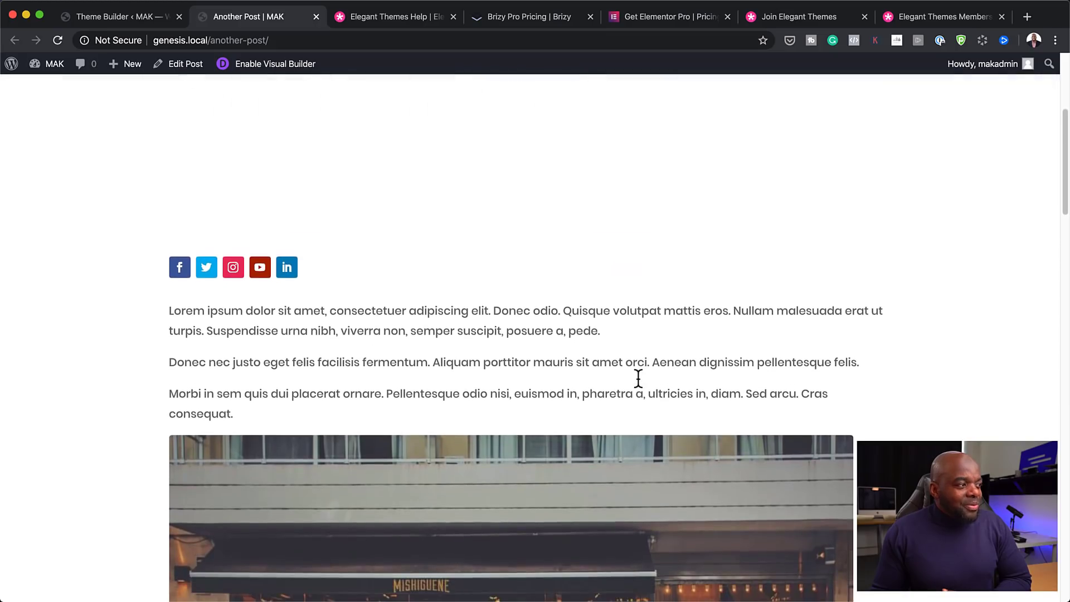
pyautogui.scroll(-3, 638, 379)
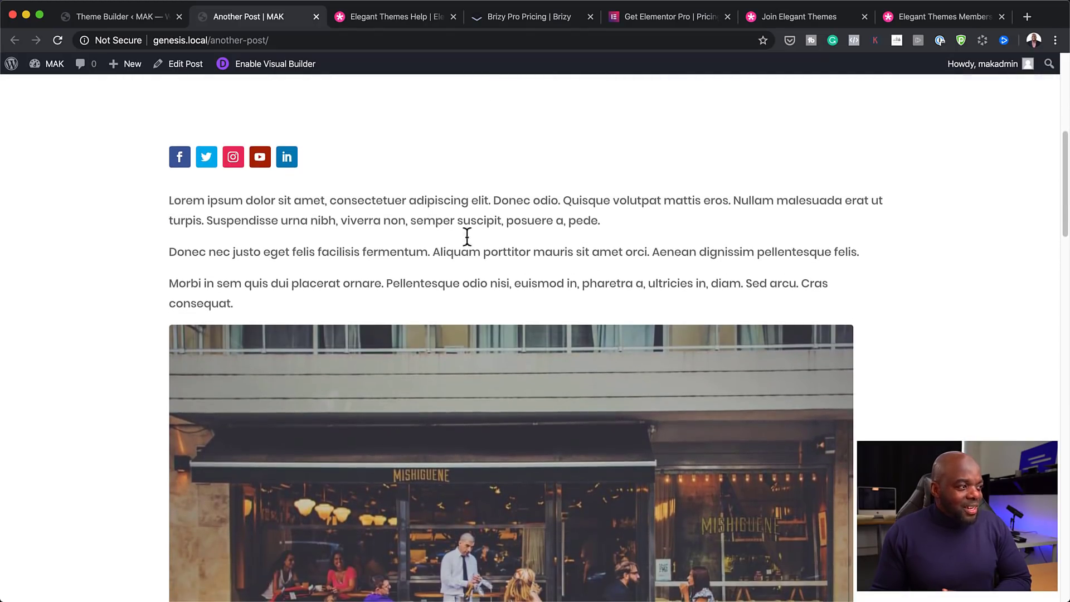
# Examine the rest of Another Post, covering the newsletter signup, Read More posts, comment form and footer, and return to its header
pyautogui.scroll(-10, 740, 267)
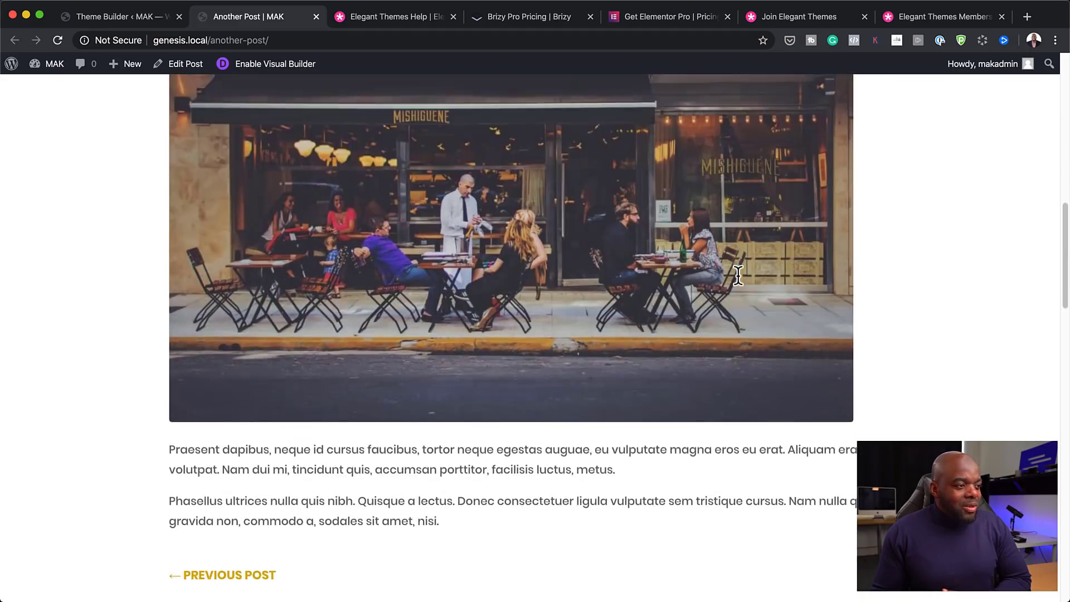
pyautogui.scroll(-6, 738, 275)
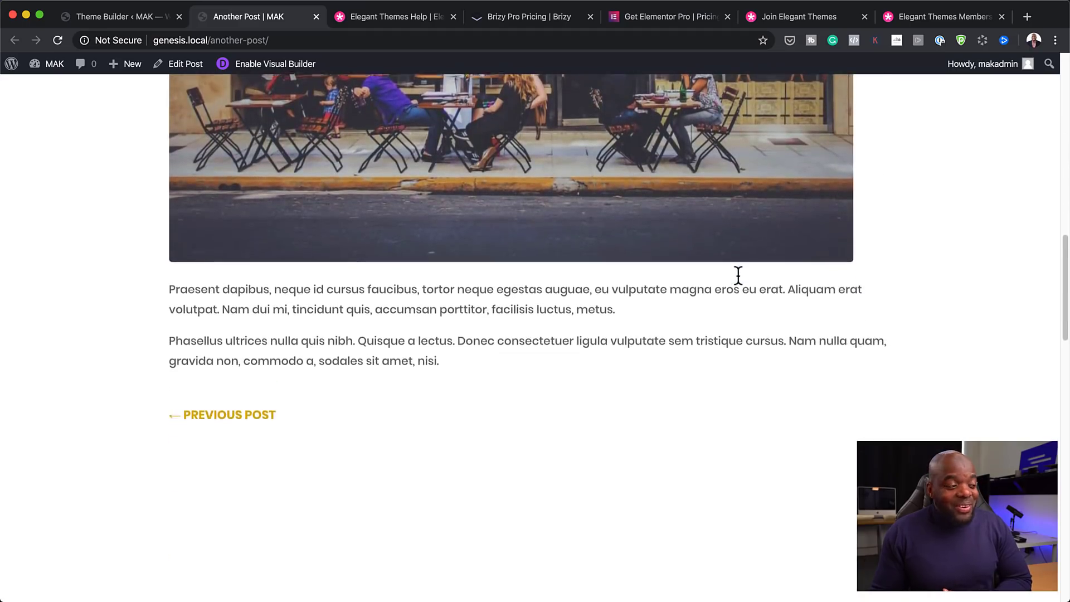
pyautogui.scroll(-2, 738, 279)
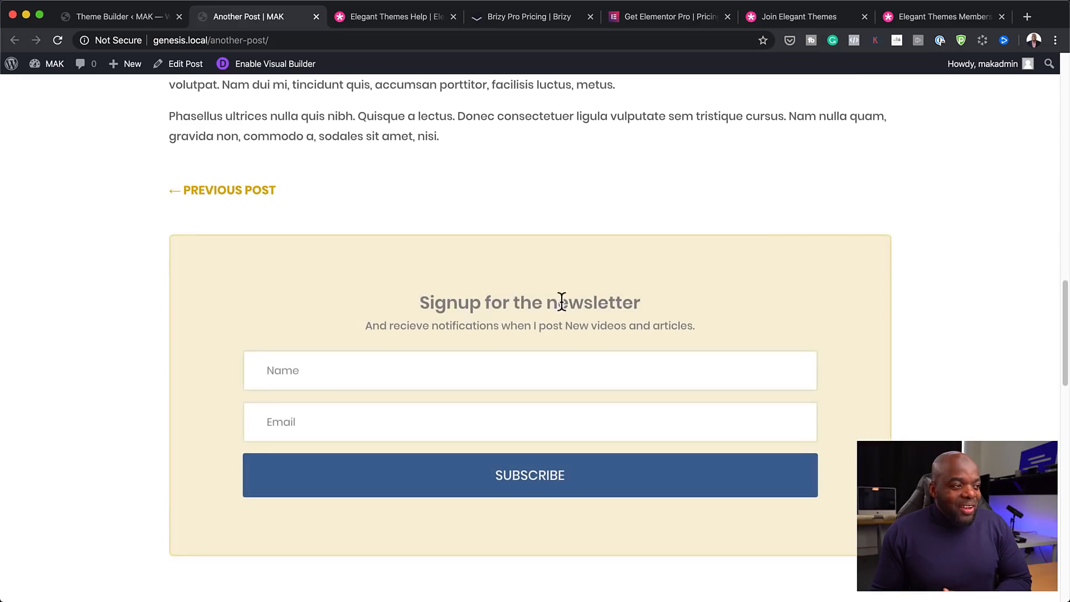
pyautogui.scroll(-3, 718, 304)
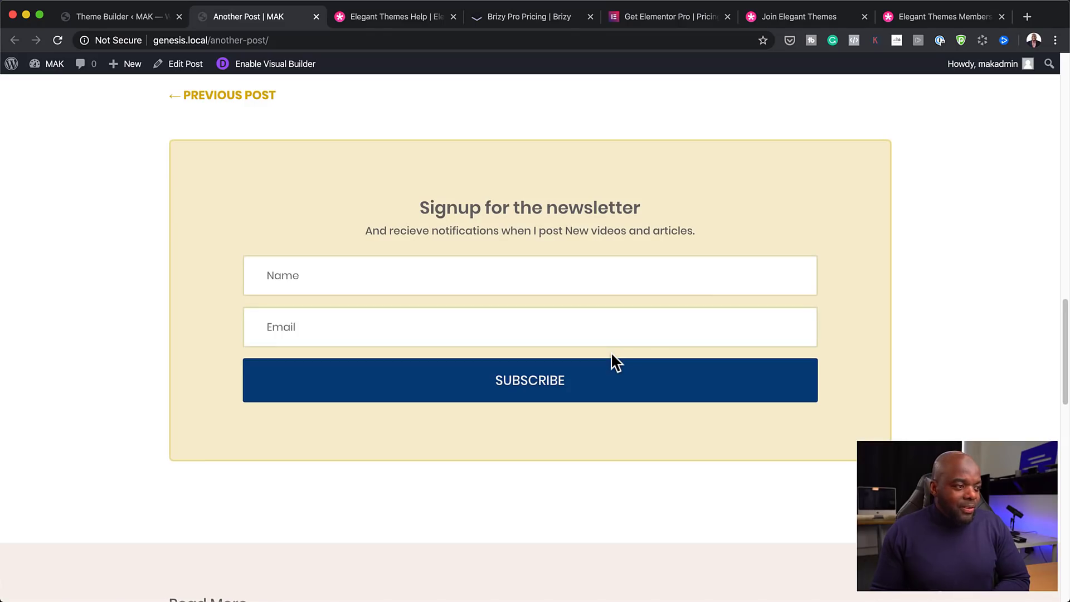
pyautogui.scroll(-8, 612, 355)
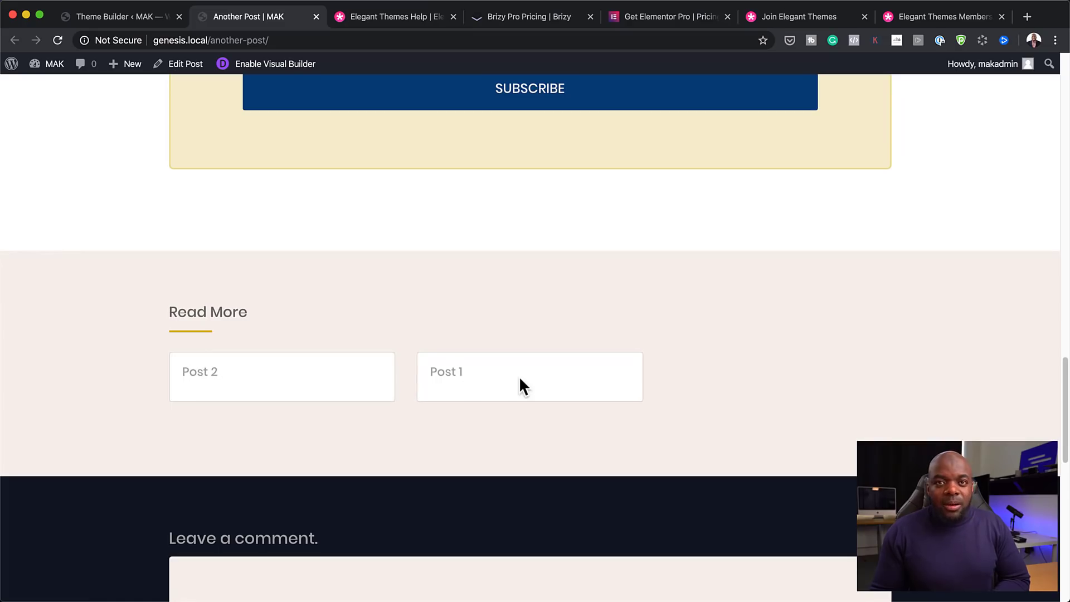
pyautogui.scroll(-10, 519, 375)
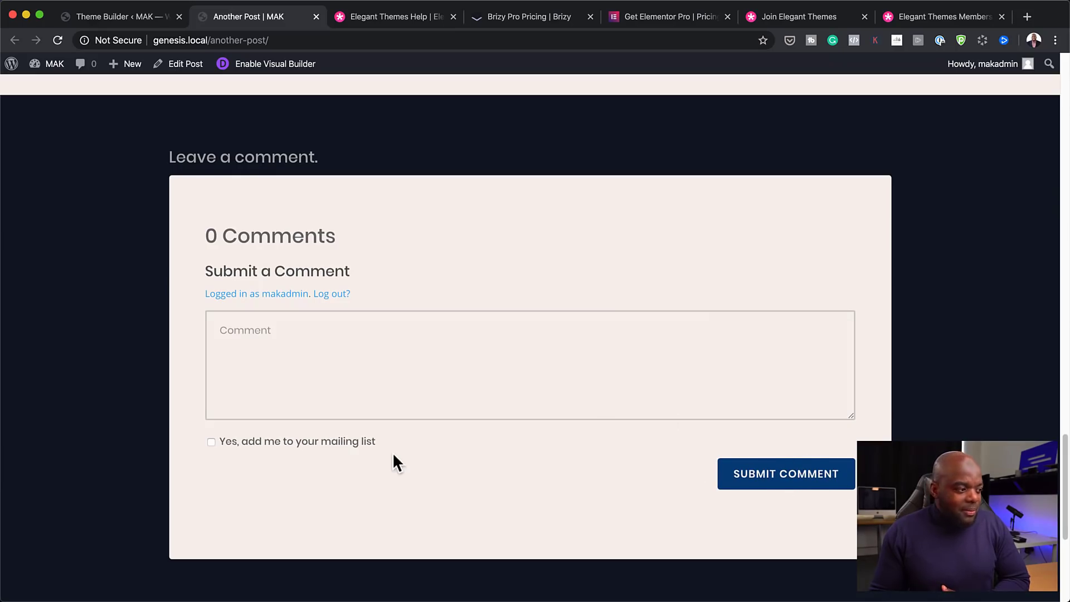
pyautogui.scroll(-8, 394, 461)
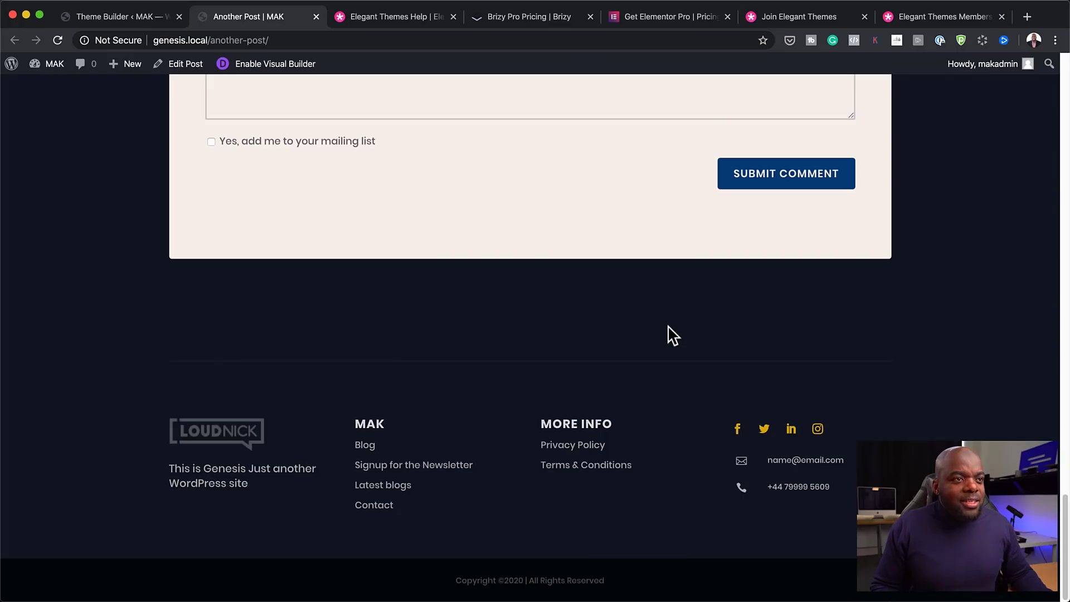
pyautogui.scroll(20, 673, 335)
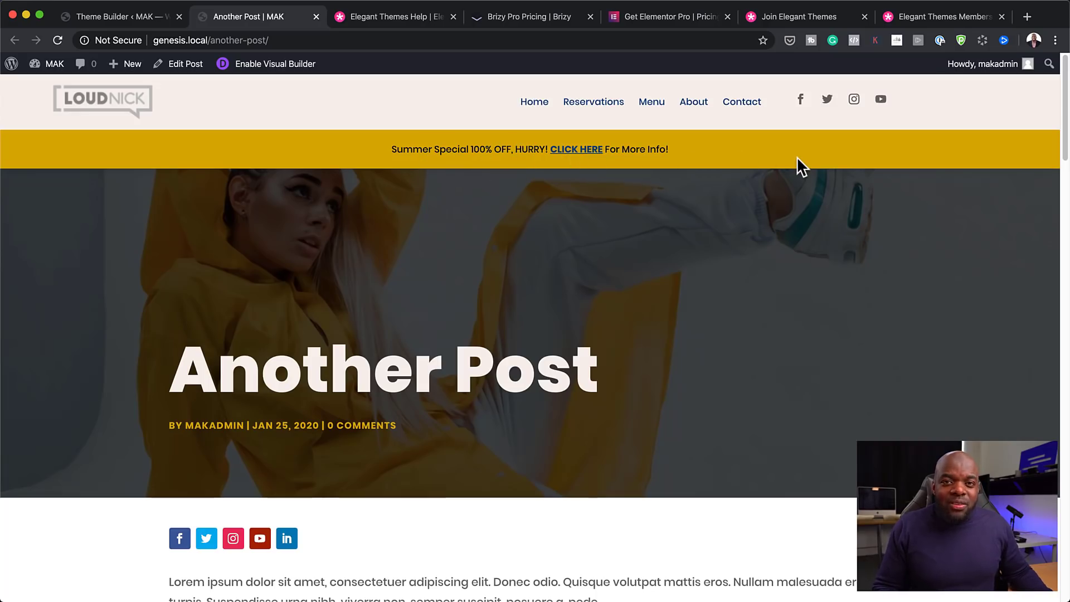
# Open the Default Website Template's Global Header in the Theme Builder and set its section background to cream #fcfae8
pyautogui.click(129, 16)
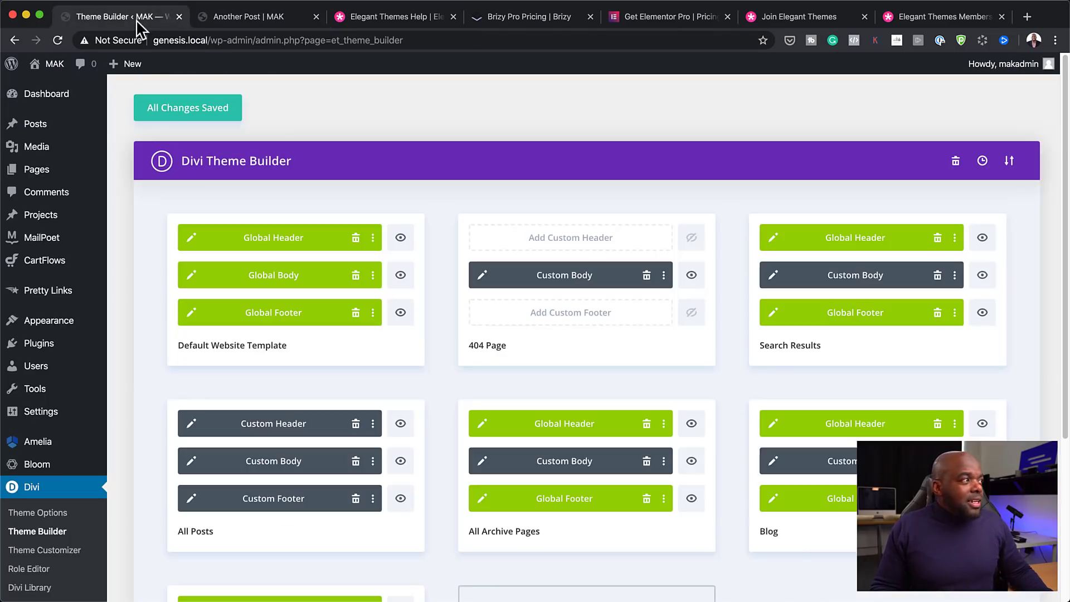
pyautogui.click(194, 238)
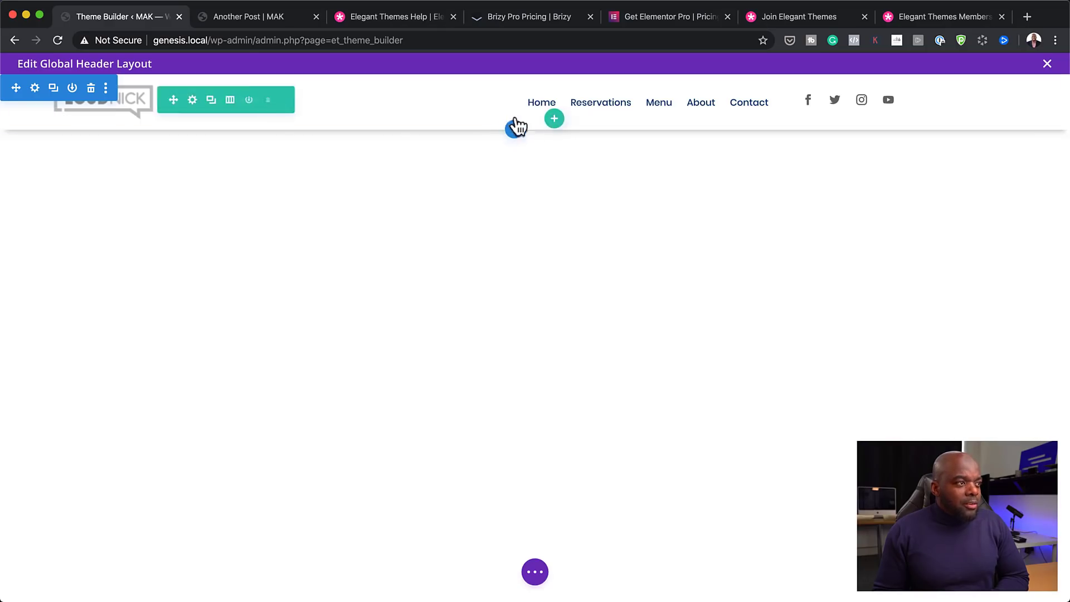
pyautogui.click(36, 88)
pyautogui.click(79, 233)
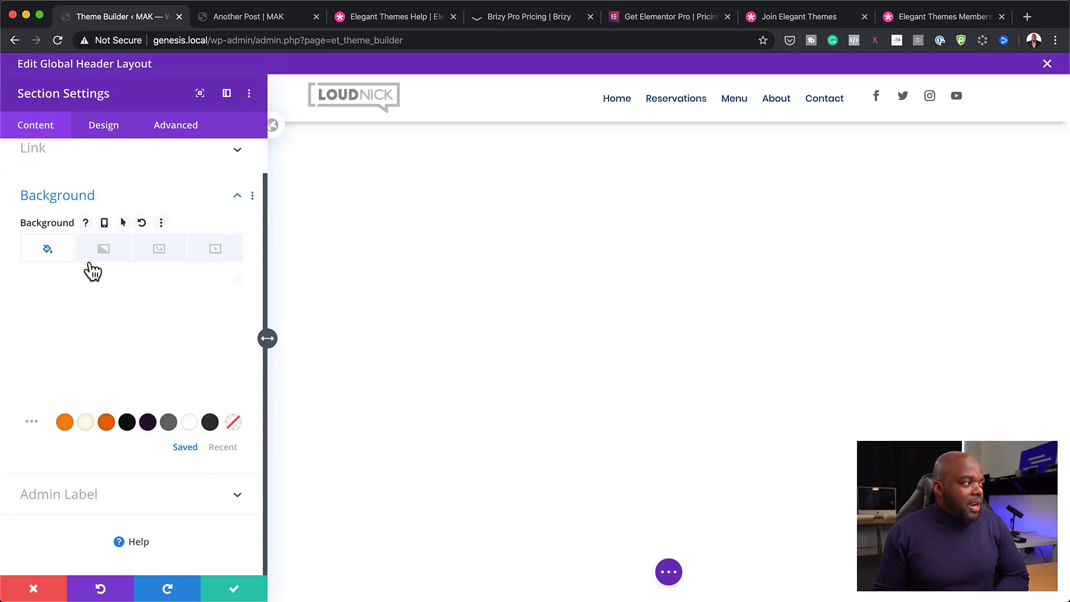
pyautogui.click(66, 423)
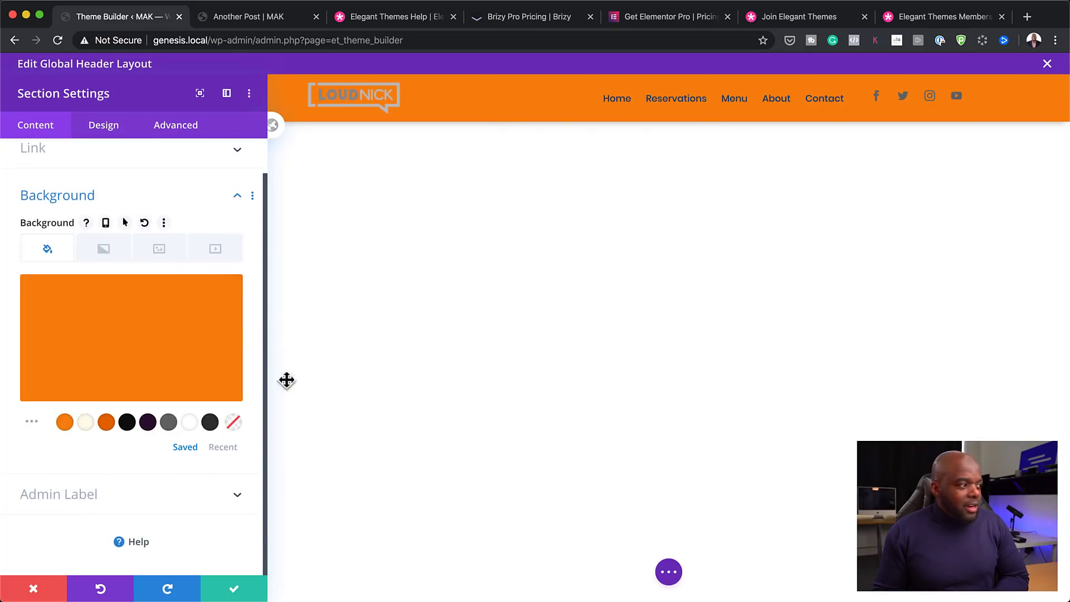
pyautogui.click(86, 425)
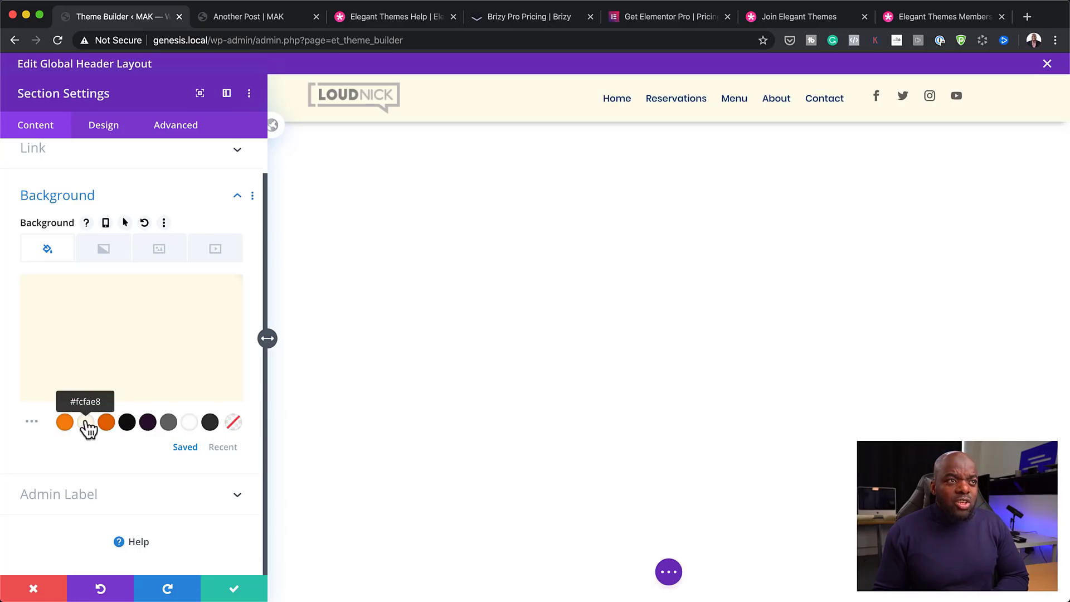
pyautogui.click(233, 589)
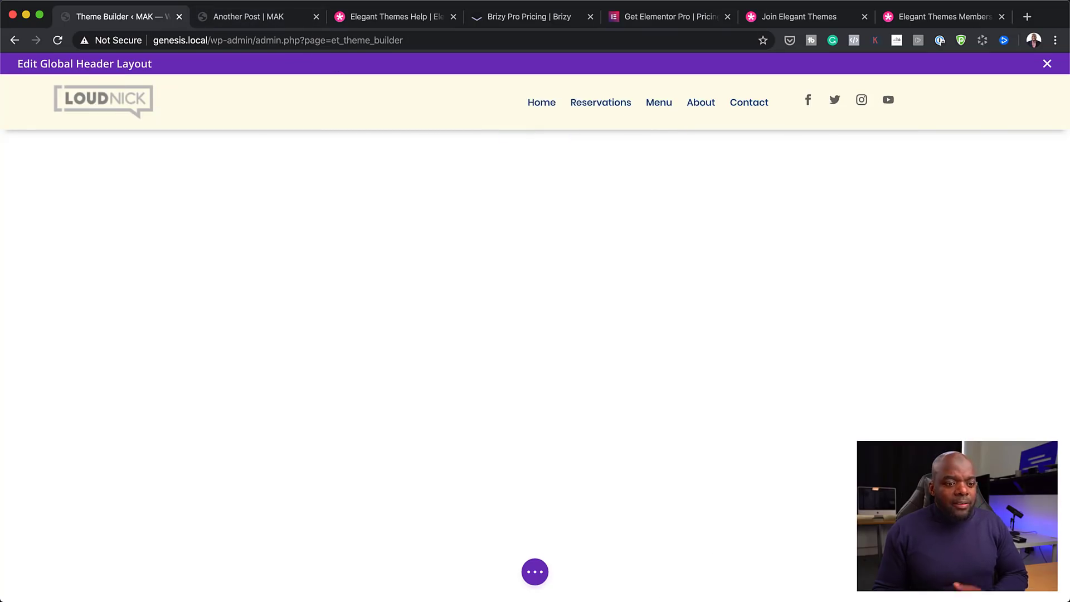
# Close the Global Header layout editor and save the Theme Builder changes
pyautogui.press('t')
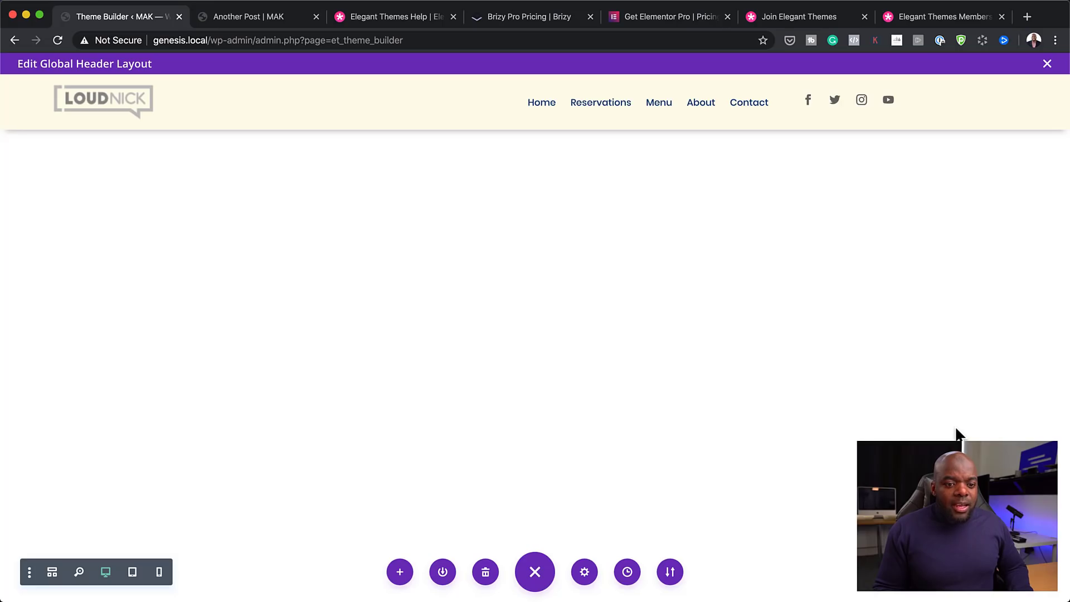
pyautogui.click(1047, 63)
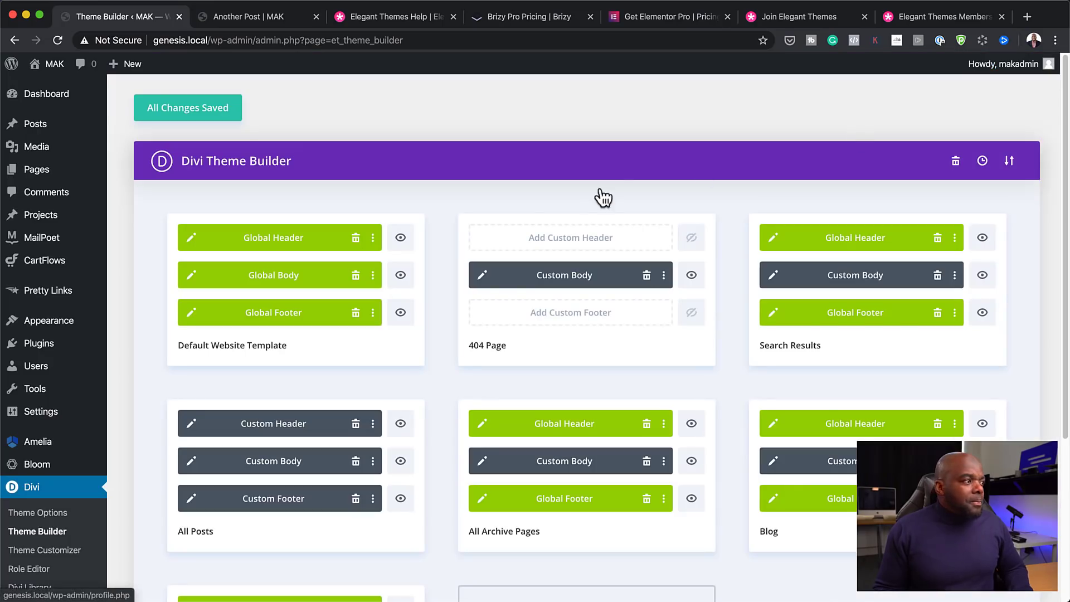
pyautogui.click(225, 107)
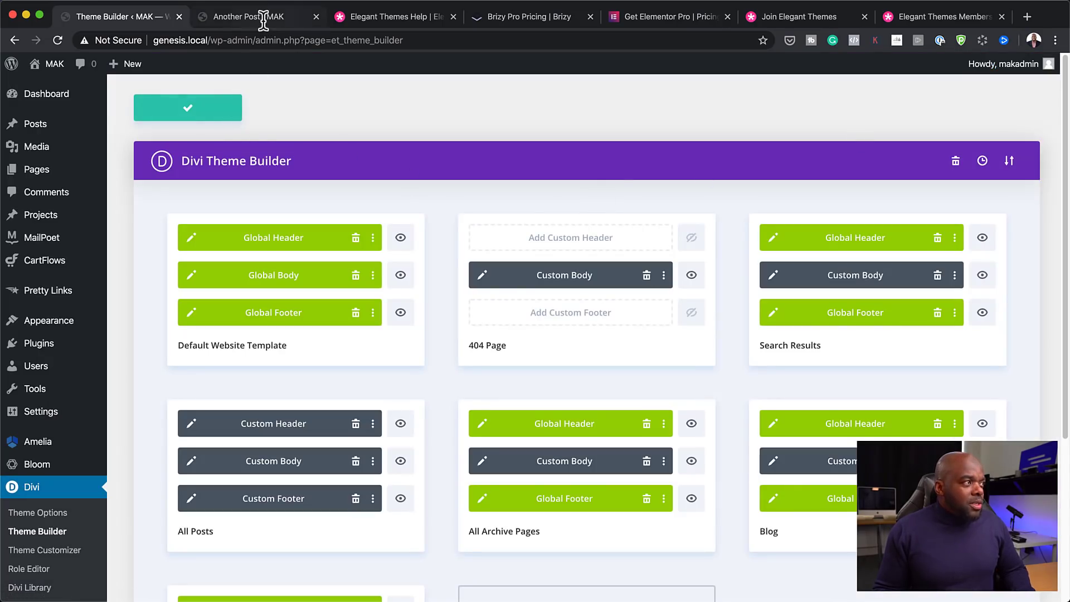
# Reload Another Post to check its header, and open the site's home page to preview the updated global header
pyautogui.click(262, 21)
pyautogui.click(59, 40)
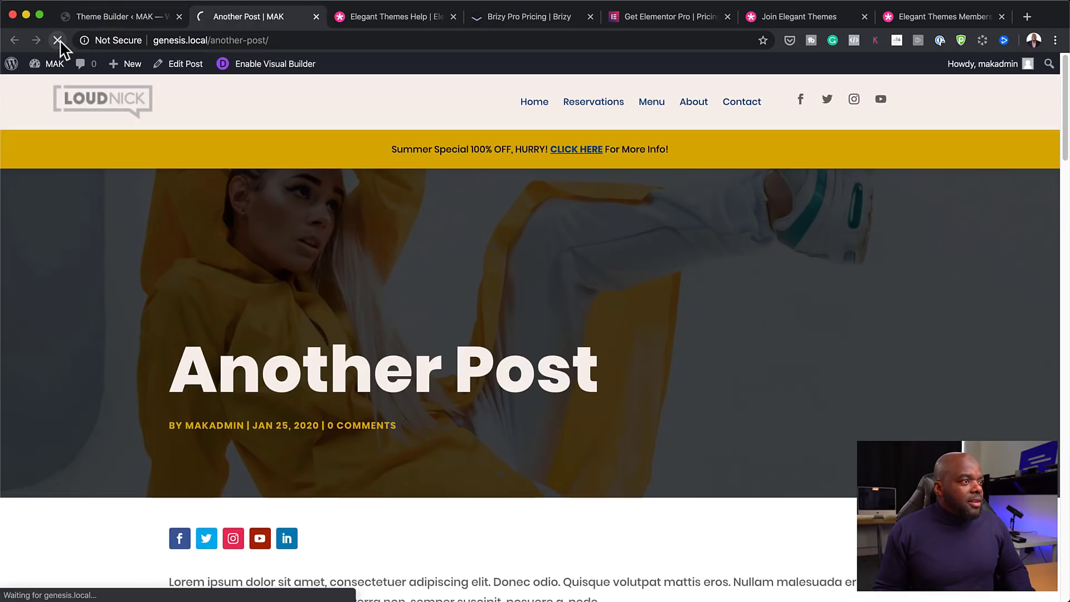
pyautogui.moveTo(134, 63)
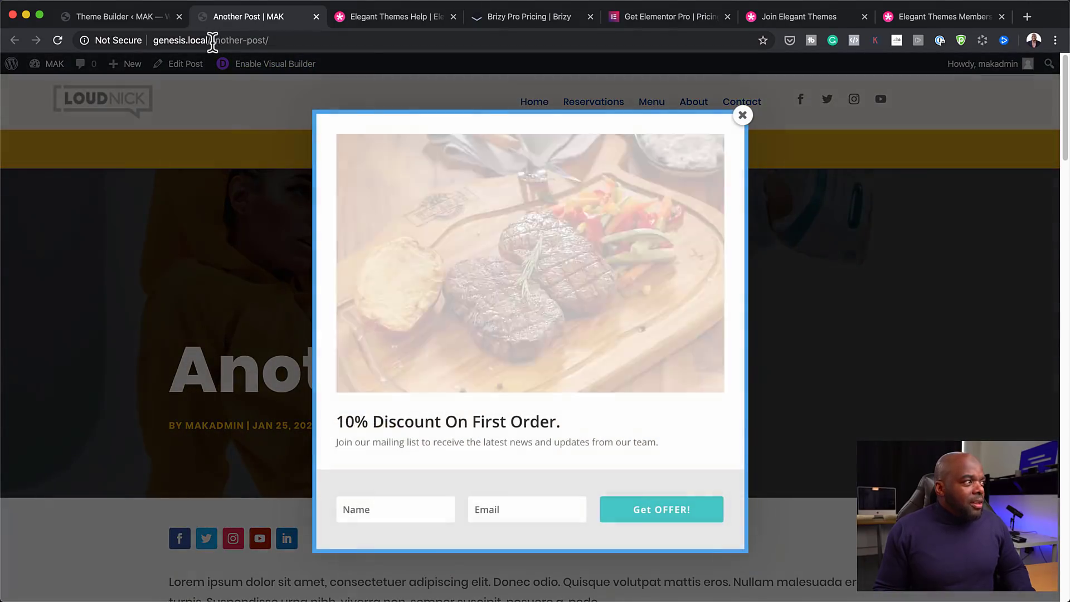
pyautogui.moveTo(211, 40); pyautogui.dragTo(303, 41)
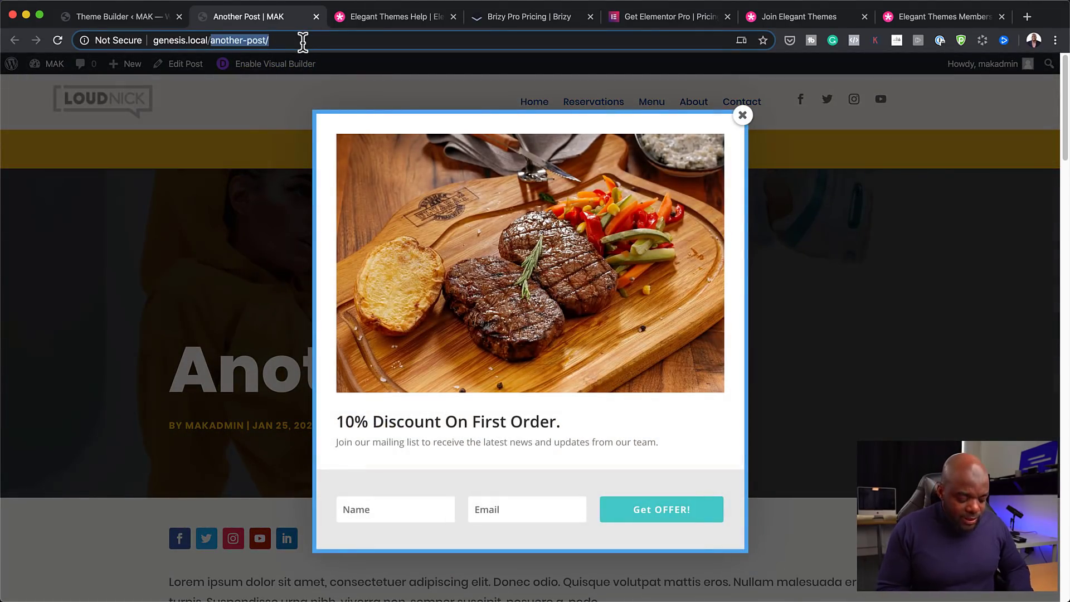
pyautogui.write('hdfhfd')
pyautogui.press('Return')
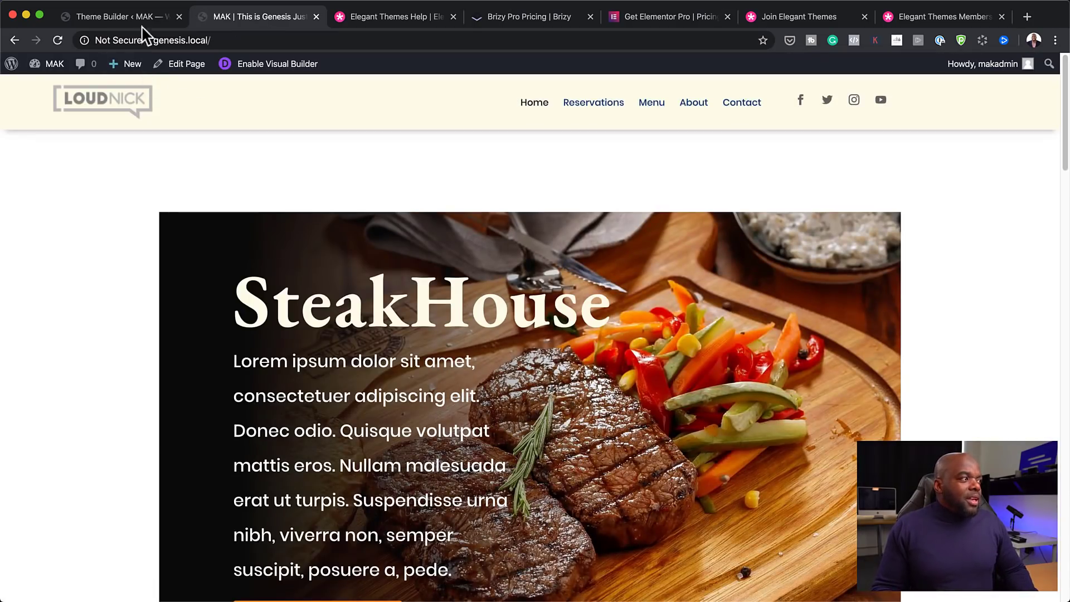
# Go from the Theme Builder to the list of all pages and open the 20% OFF page in the Divi visual builder
pyautogui.click(142, 19)
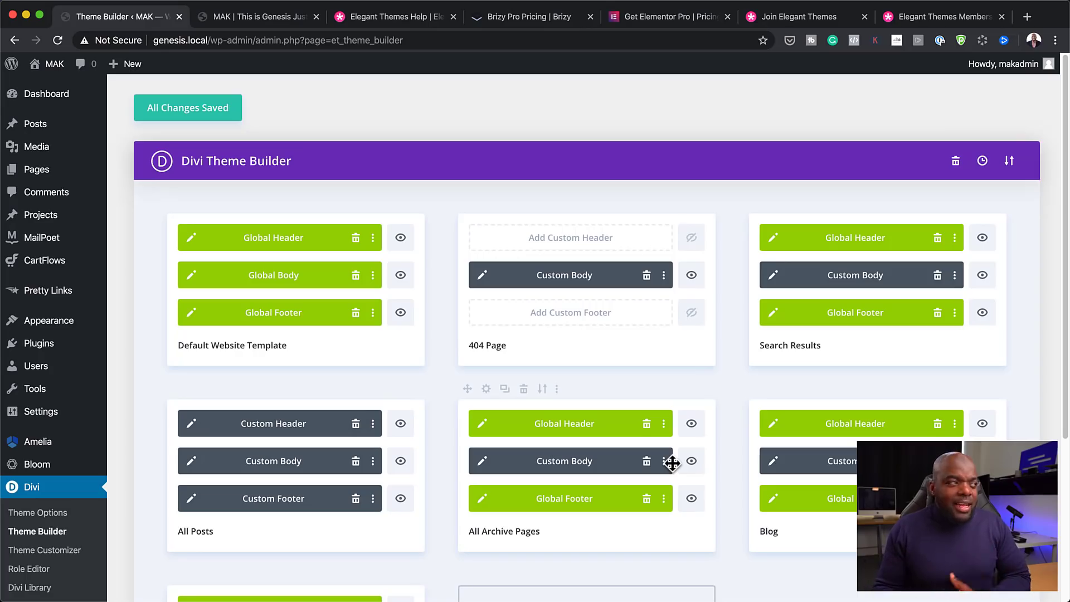
pyautogui.moveTo(58, 176)
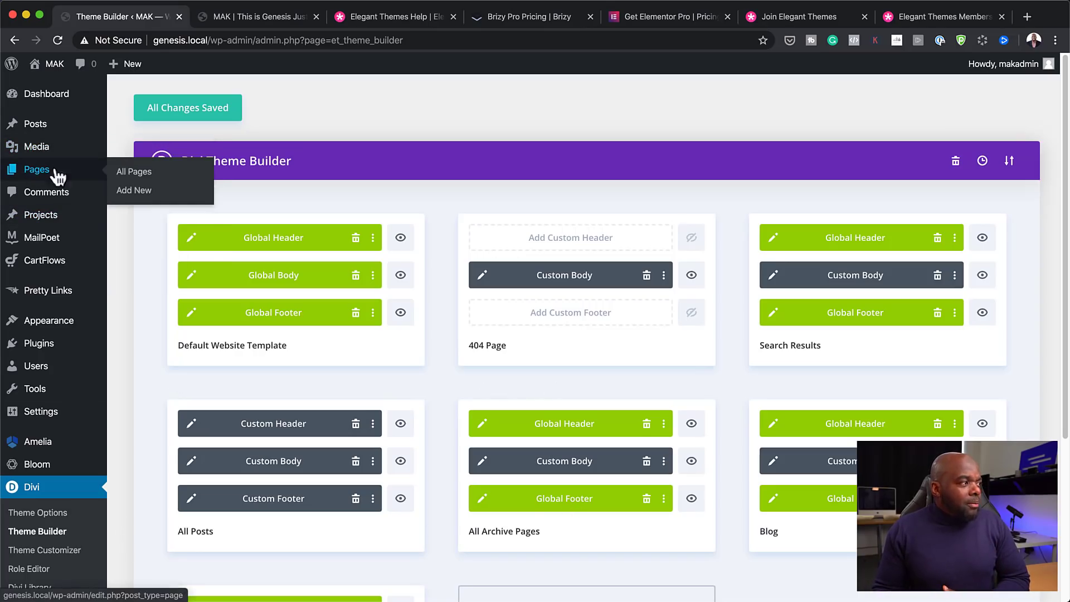
pyautogui.click(145, 179)
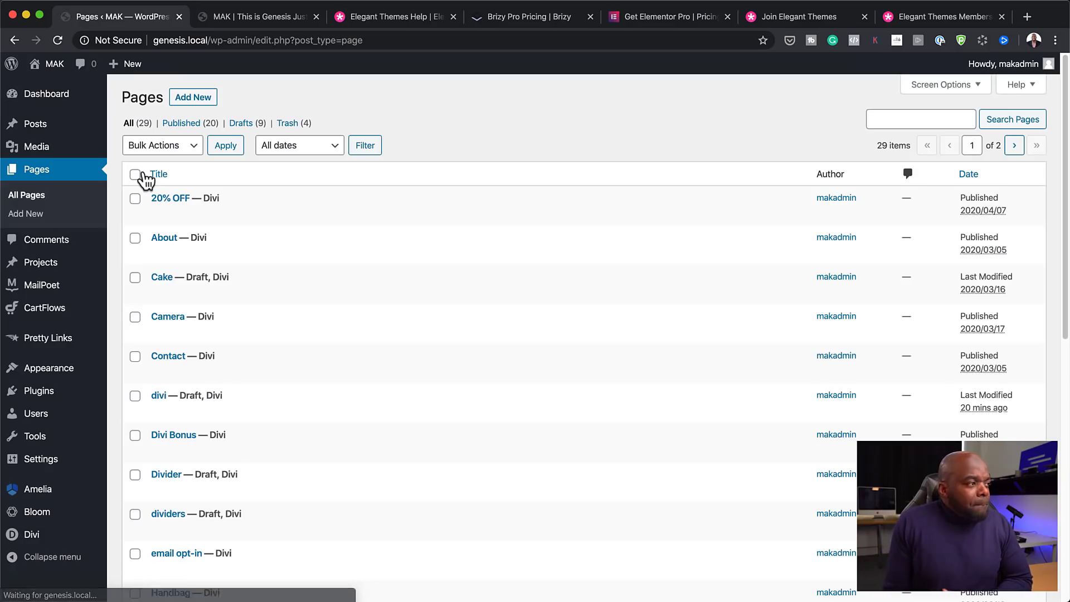
pyautogui.moveTo(178, 215)
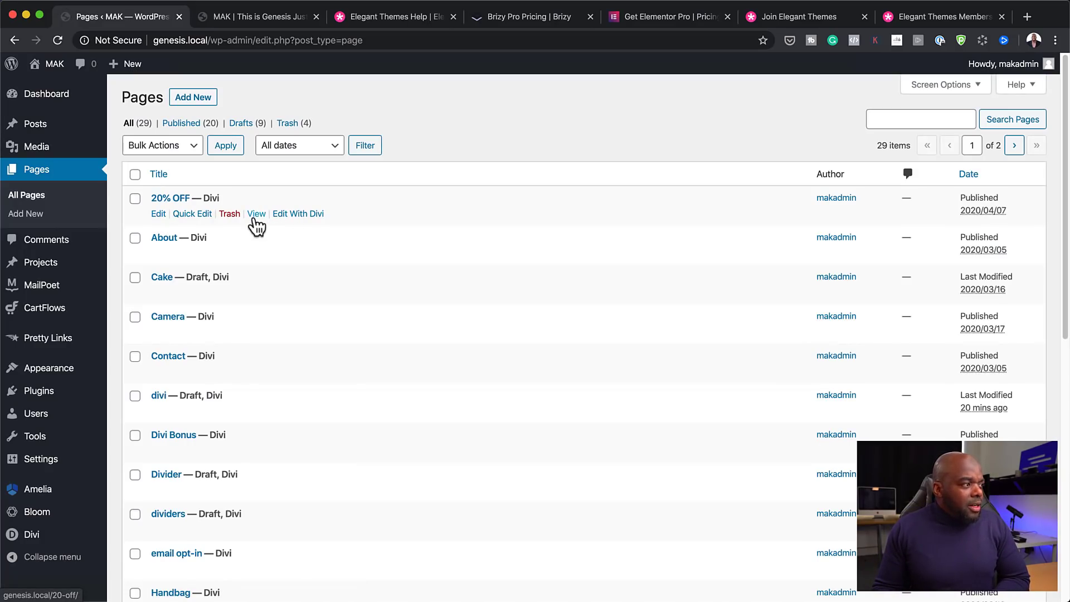
pyautogui.click(160, 215)
pyautogui.click(441, 359)
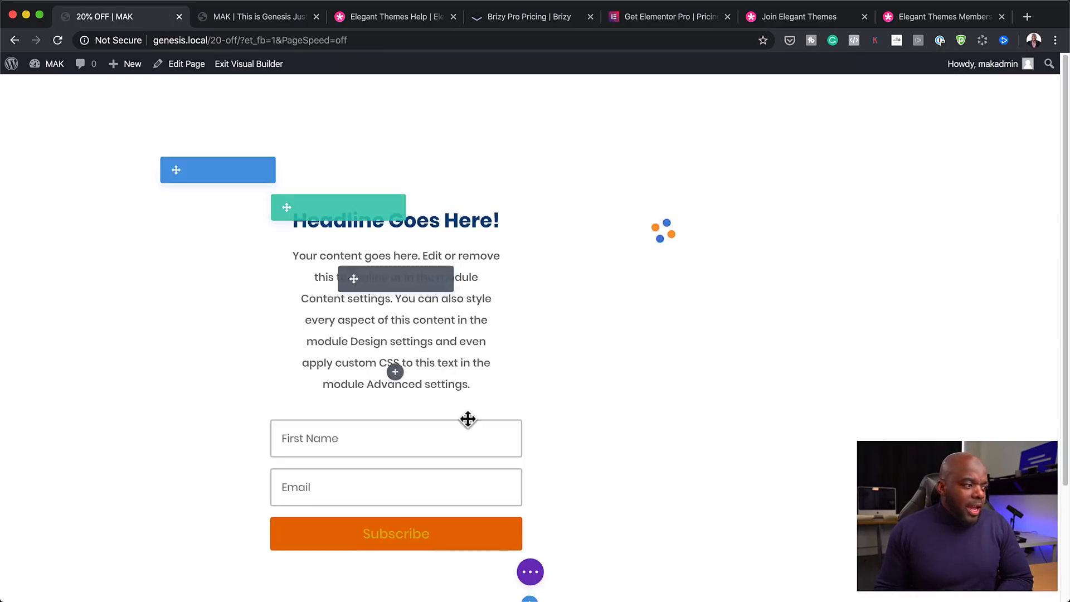
# Open the layout library from the page settings bar and browse the premade layout packs
pyautogui.click(530, 573)
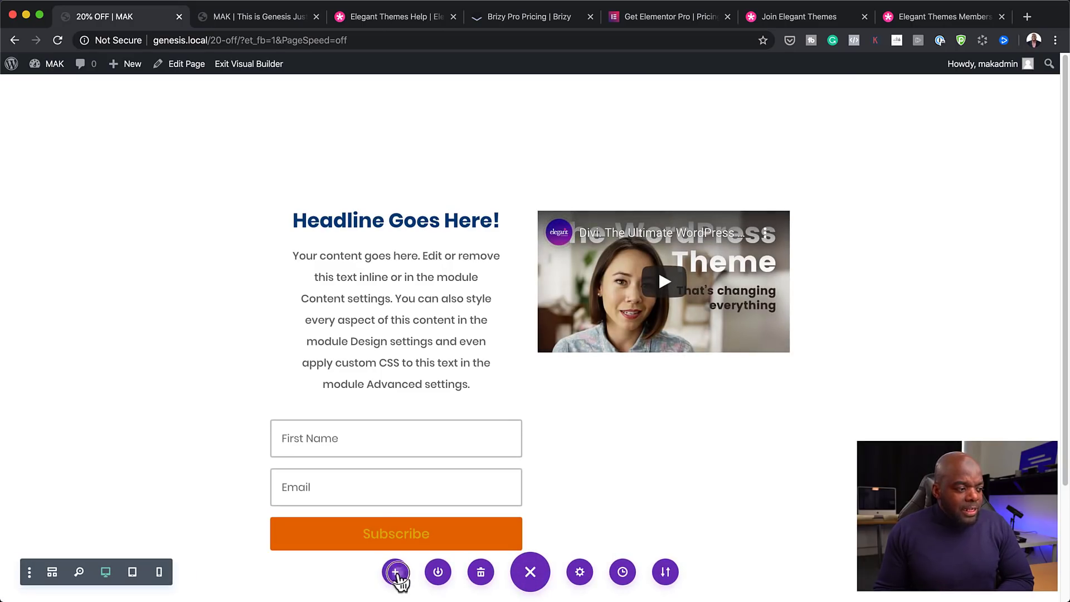
pyautogui.click(395, 571)
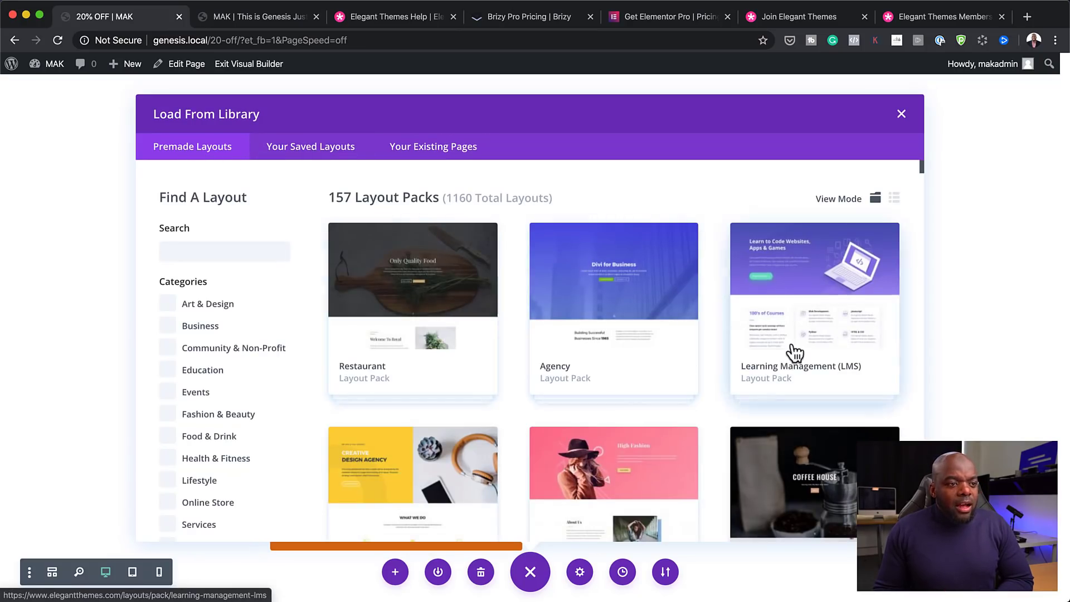
pyautogui.scroll(-3, 837, 438)
pyautogui.scroll(-5, 838, 438)
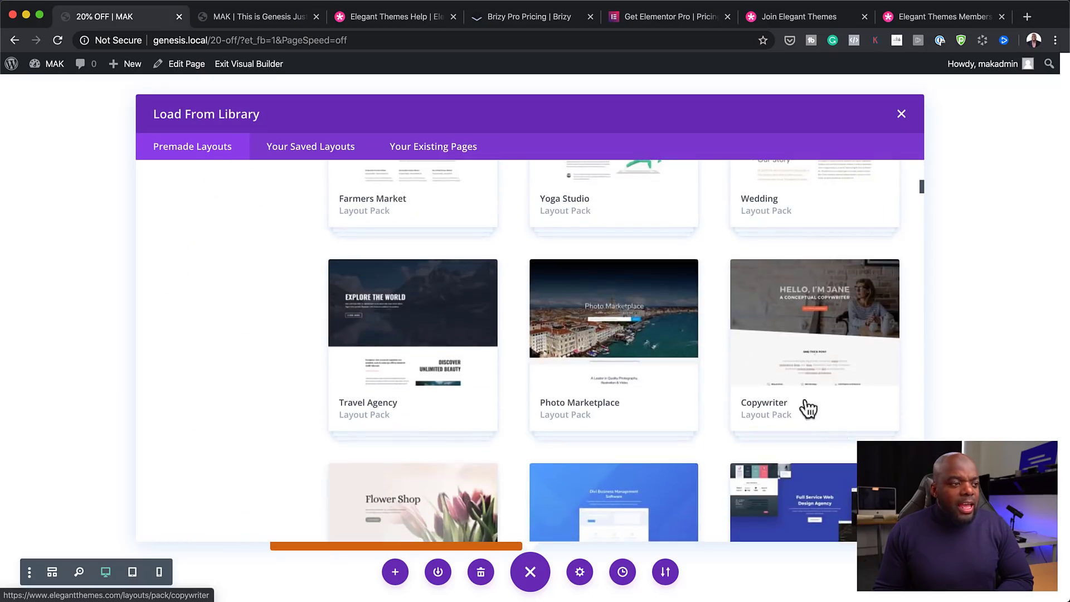
pyautogui.scroll(8, 687, 394)
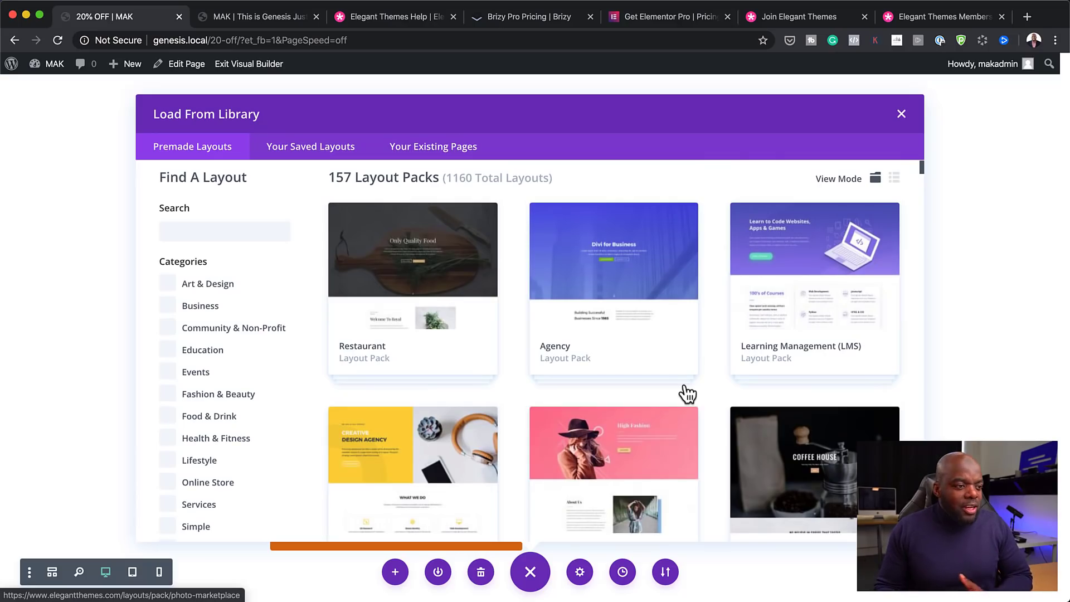
# Open the Fashion layout pack and preview its About, Blog and Contact page layouts
pyautogui.click(611, 458)
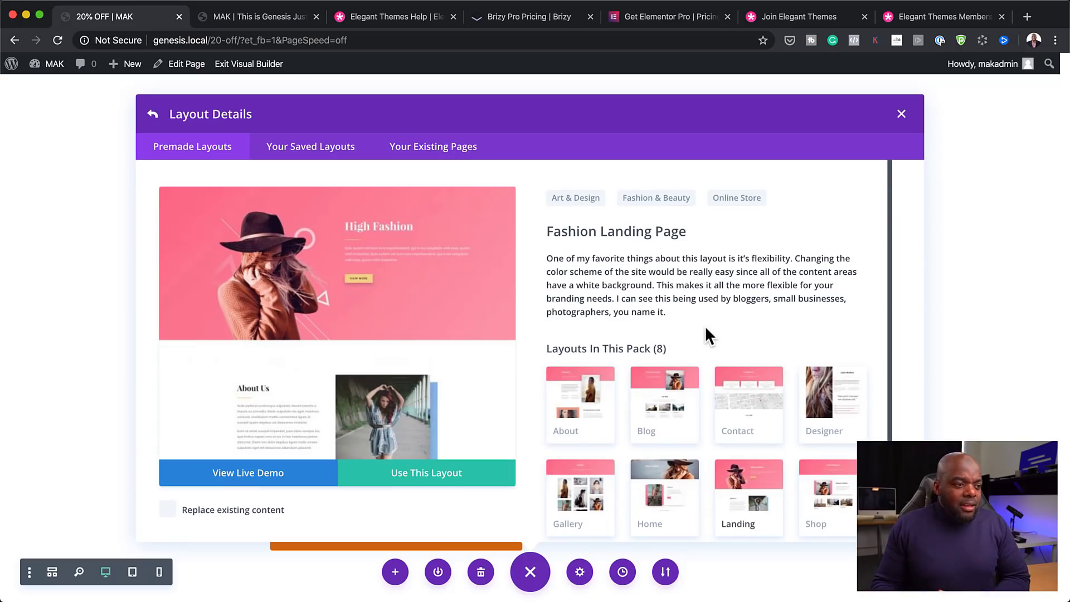
pyautogui.click(589, 419)
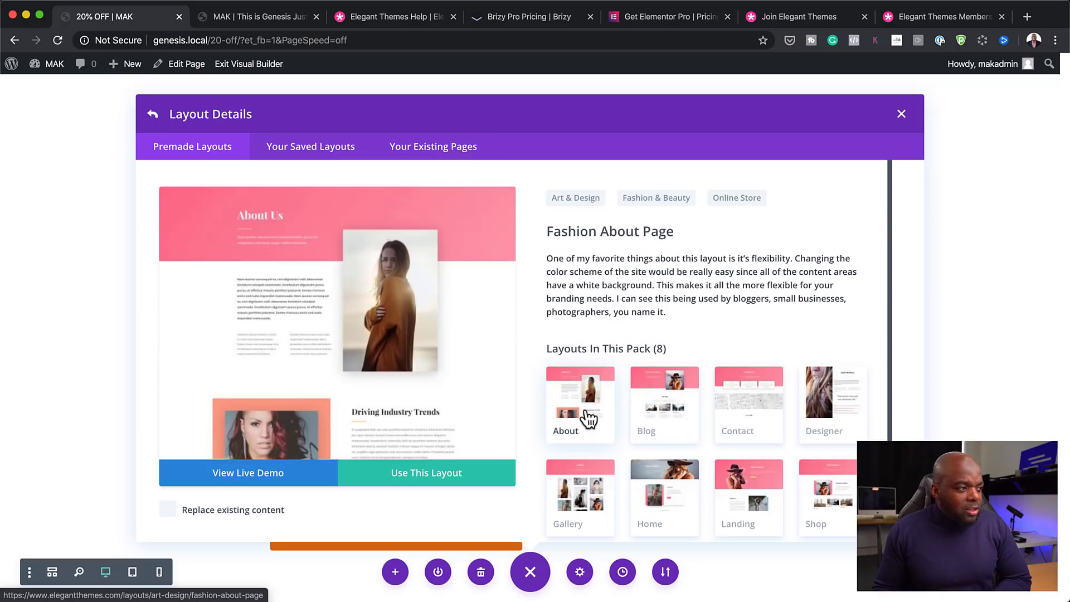
pyautogui.scroll(-5, 285, 286)
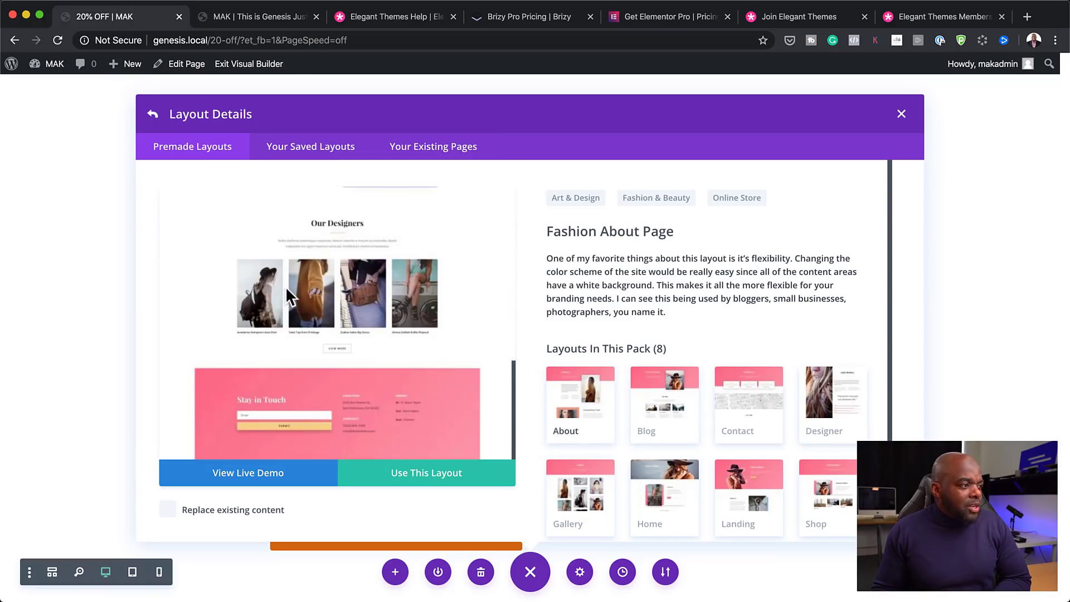
pyautogui.click(683, 400)
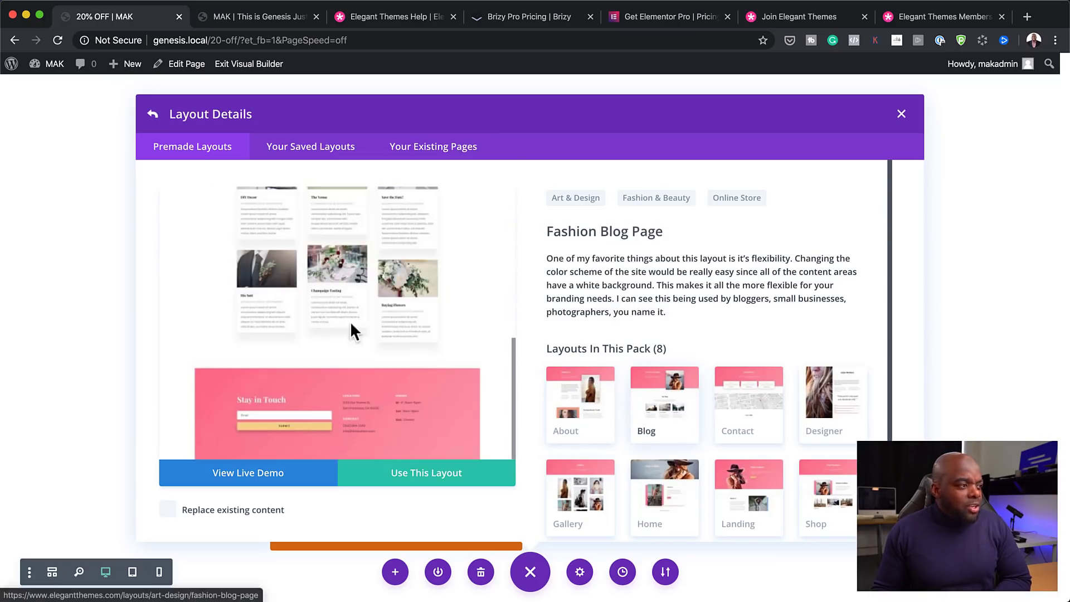
pyautogui.click(772, 426)
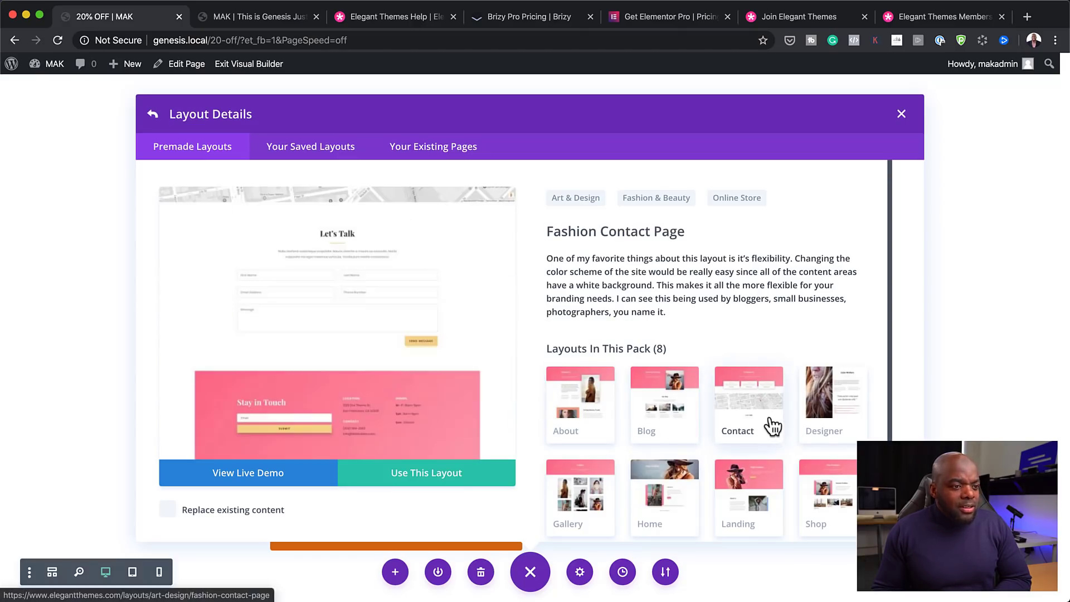
pyautogui.scroll(5, 396, 362)
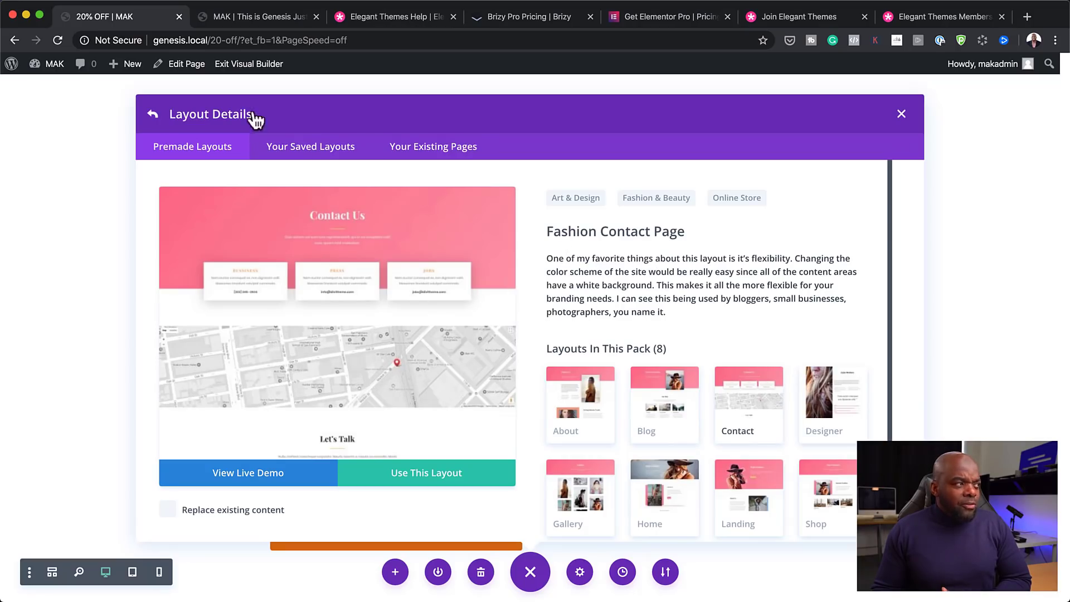
# Load the Agency Landing Page layout from the Agency pack without replacing existing content, and delete the old headline and video section
pyautogui.click(153, 117)
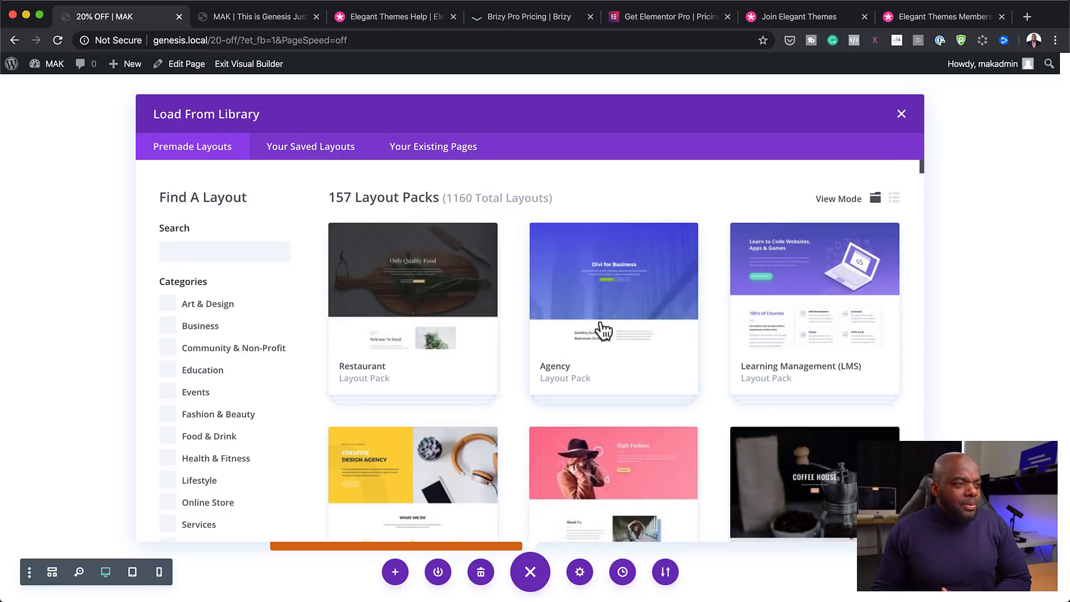
pyautogui.click(650, 361)
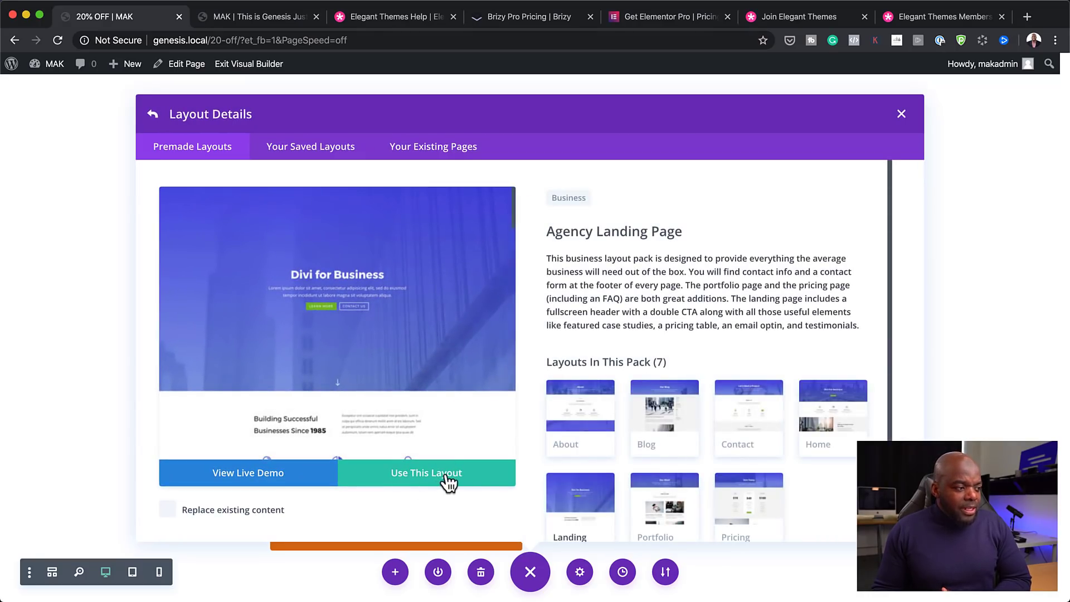
pyautogui.click(448, 477)
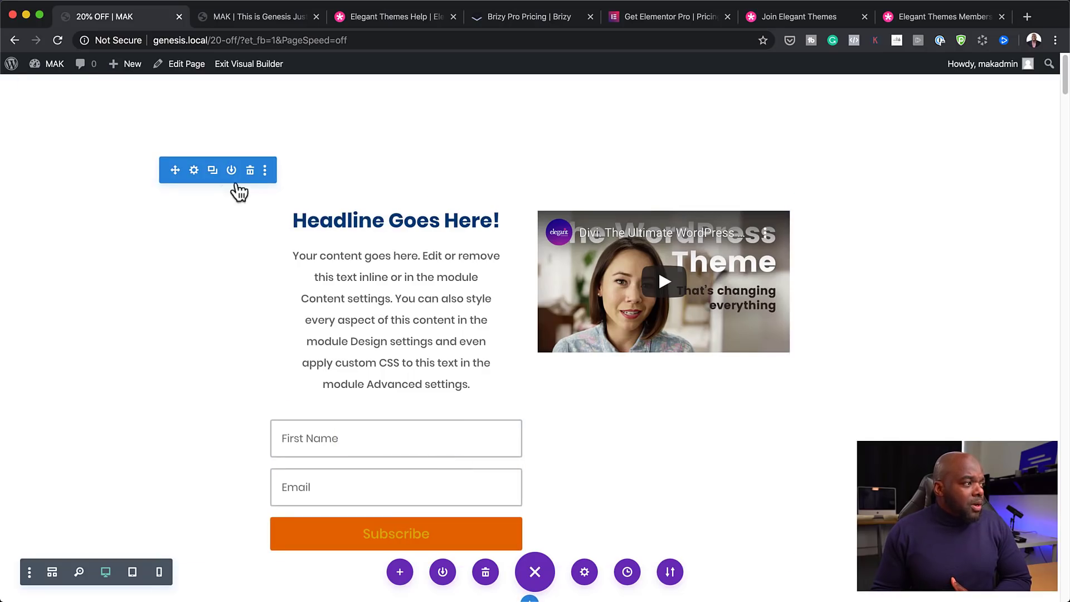
pyautogui.click(250, 170)
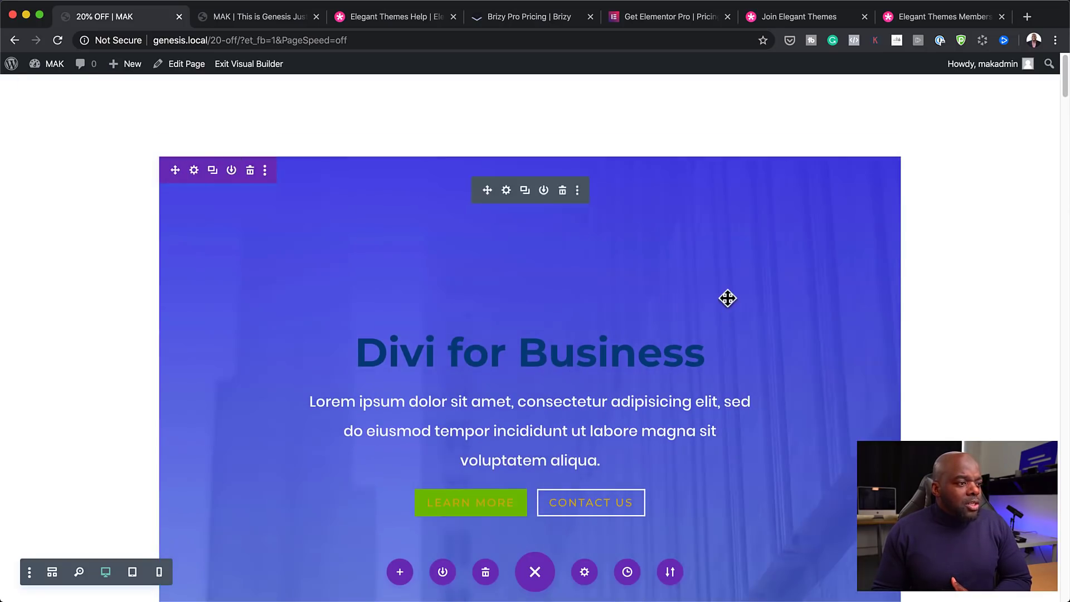
# Look through the sections of the imported Agency landing page, from the hero down to the statistics, and return to the hero
pyautogui.scroll(-10, 727, 298)
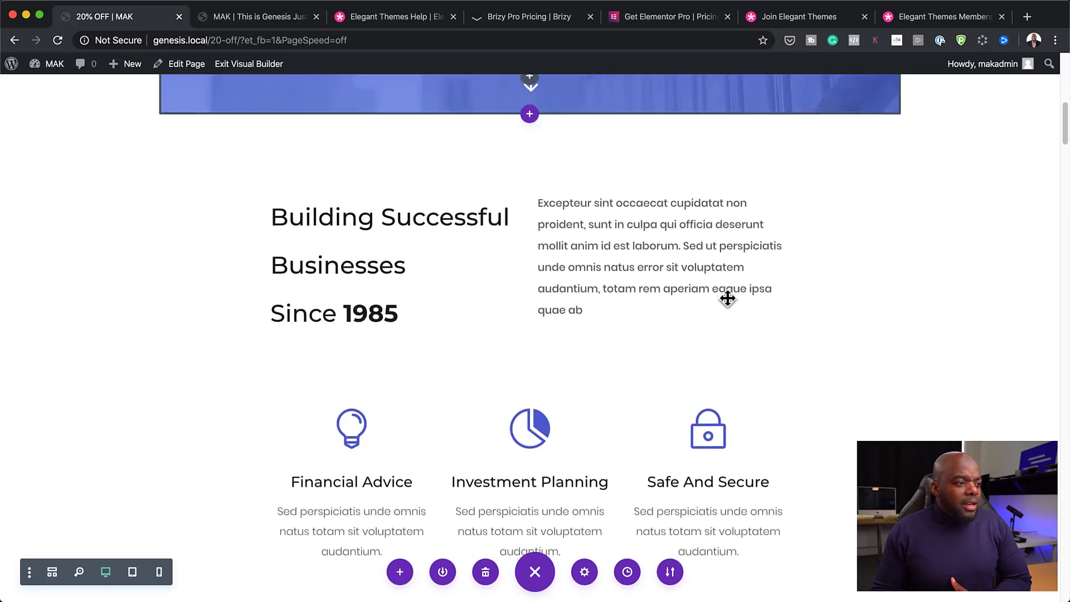
pyautogui.scroll(-8, 727, 300)
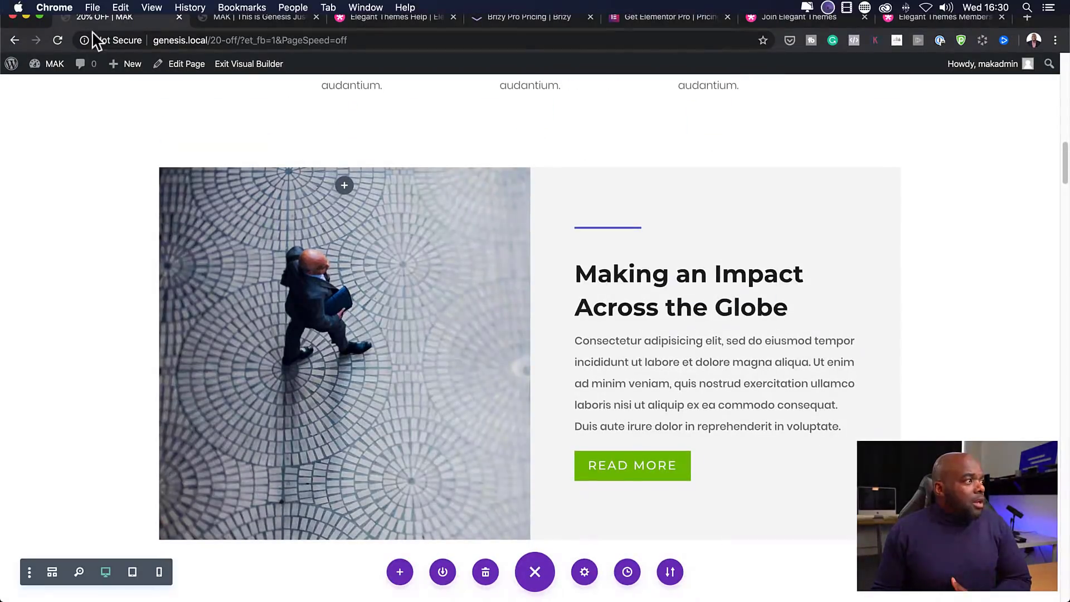
pyautogui.moveTo(50, 64)
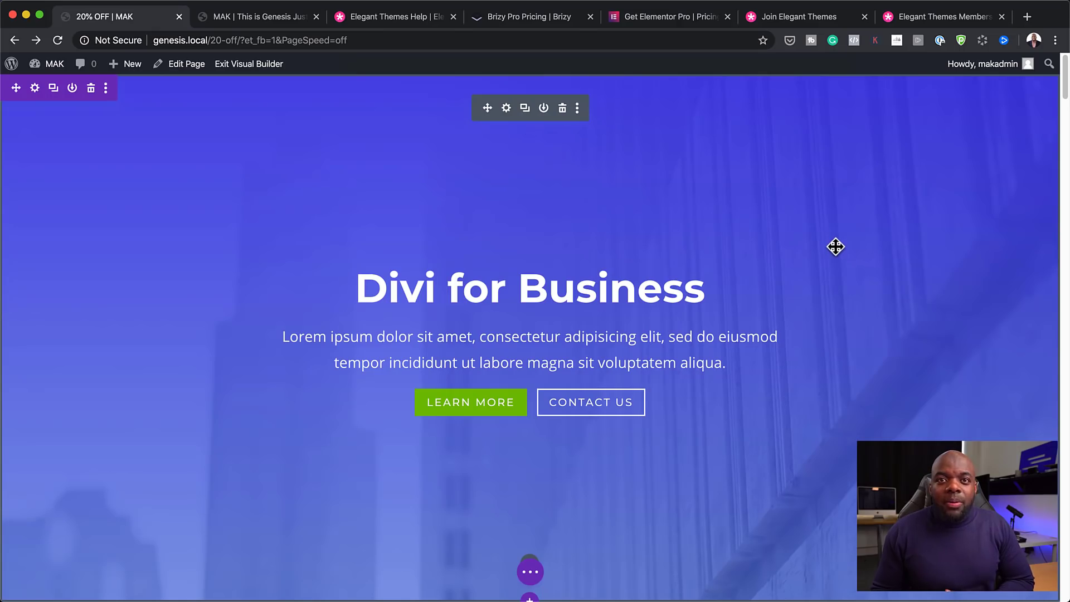
pyautogui.scroll(-10, 835, 247)
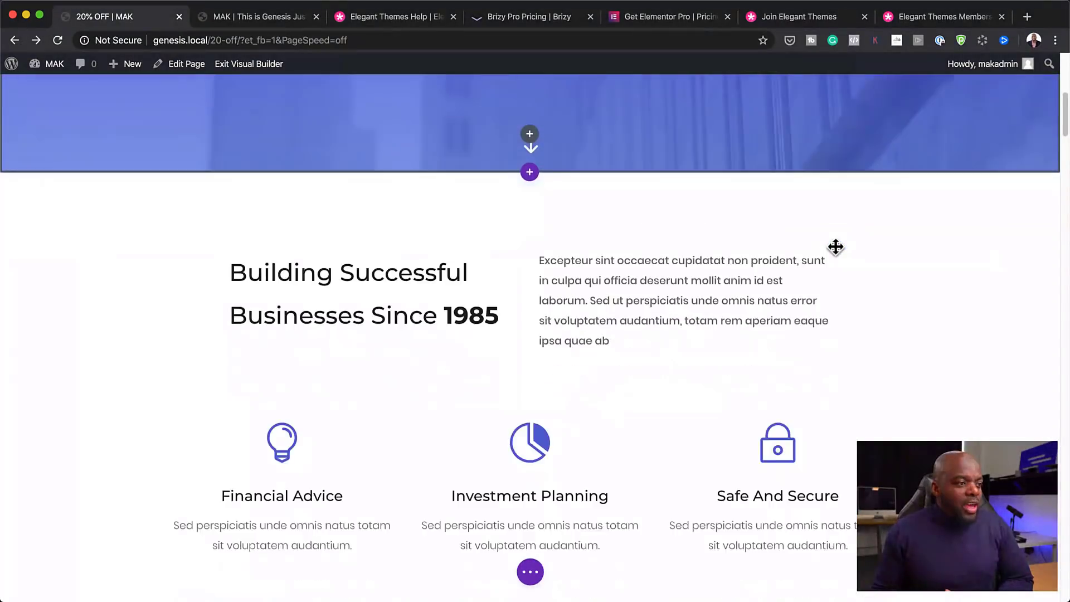
pyautogui.scroll(-10, 835, 246)
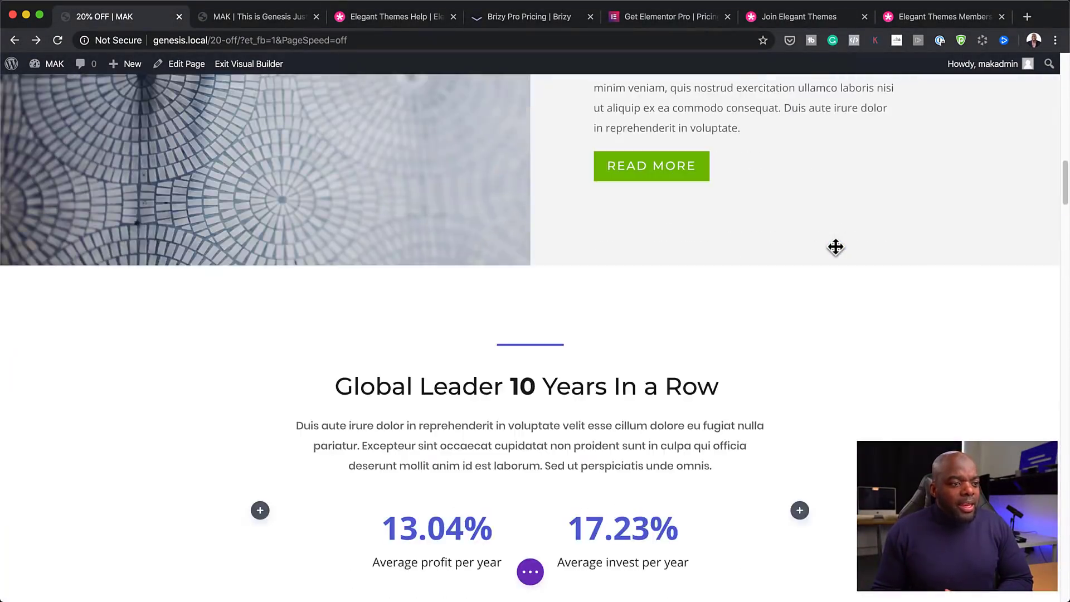
pyautogui.scroll(10, 835, 247)
pyautogui.scroll(10, 835, 246)
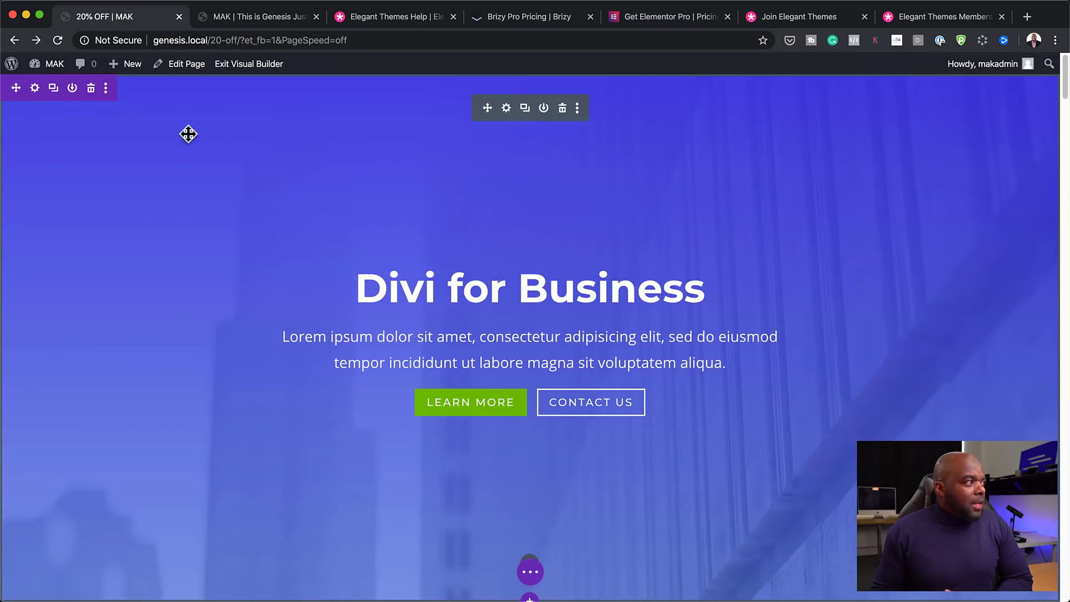
# Replace the Divi for Business hero section's background image with man-kite-surfing-1604869.jpg from the media library and check the parallax effect
pyautogui.click(35, 89)
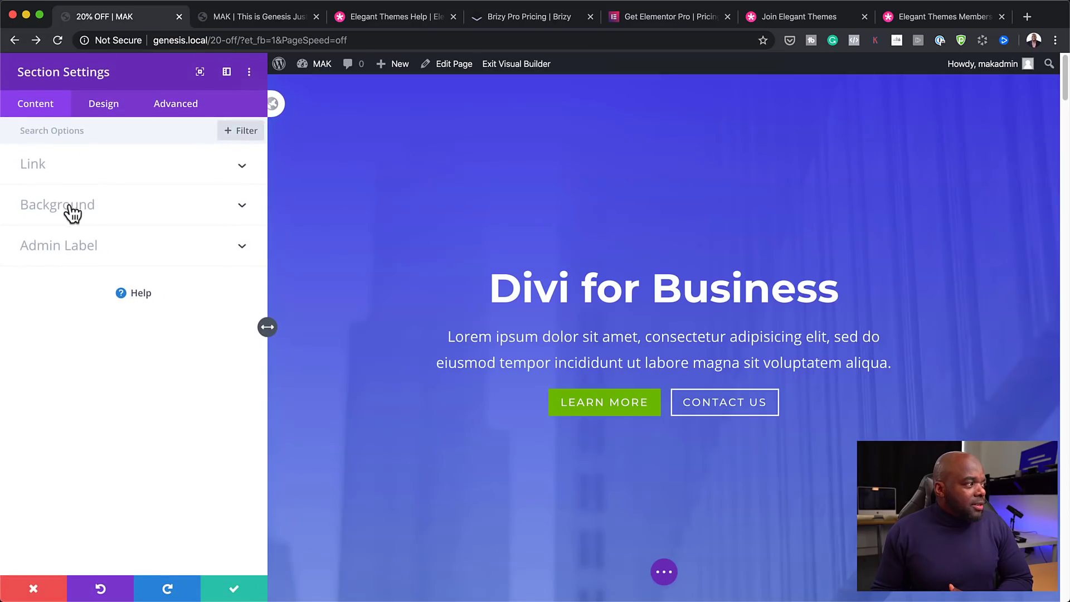
pyautogui.click(70, 211)
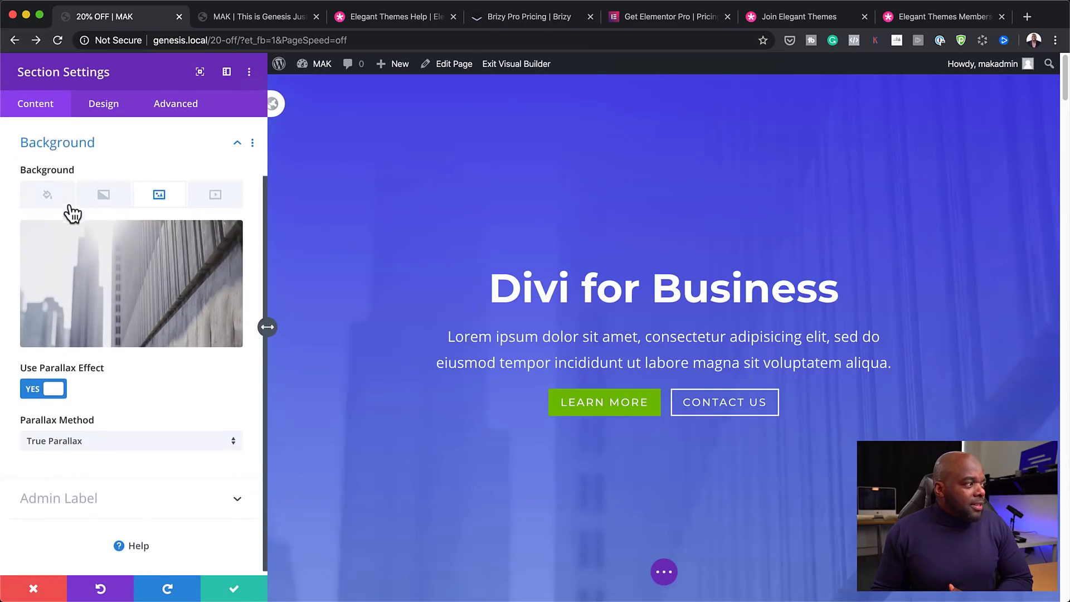
pyautogui.click(151, 277)
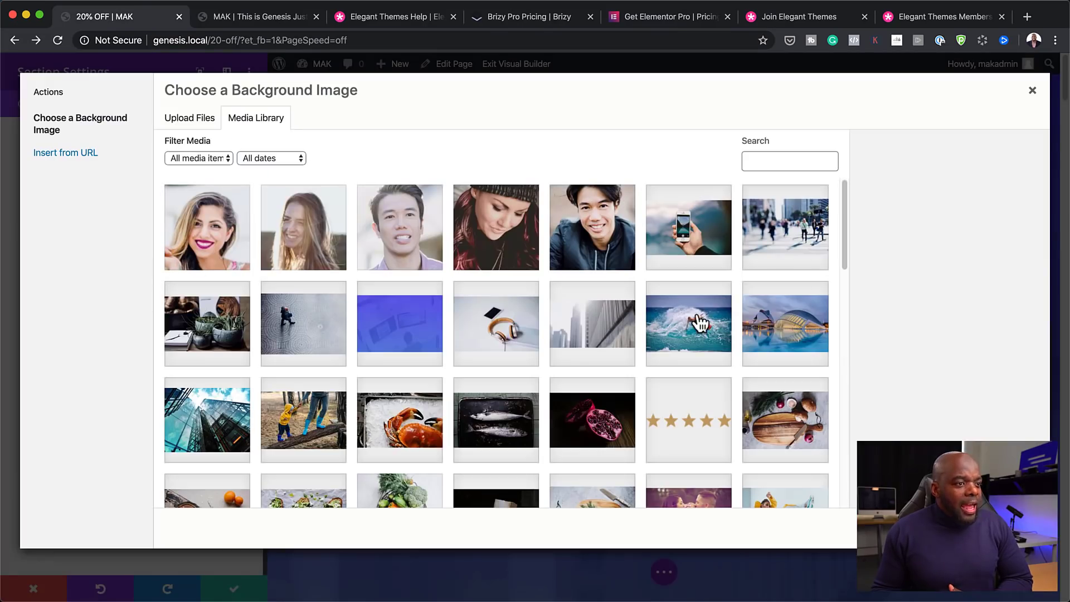
pyautogui.click(705, 345)
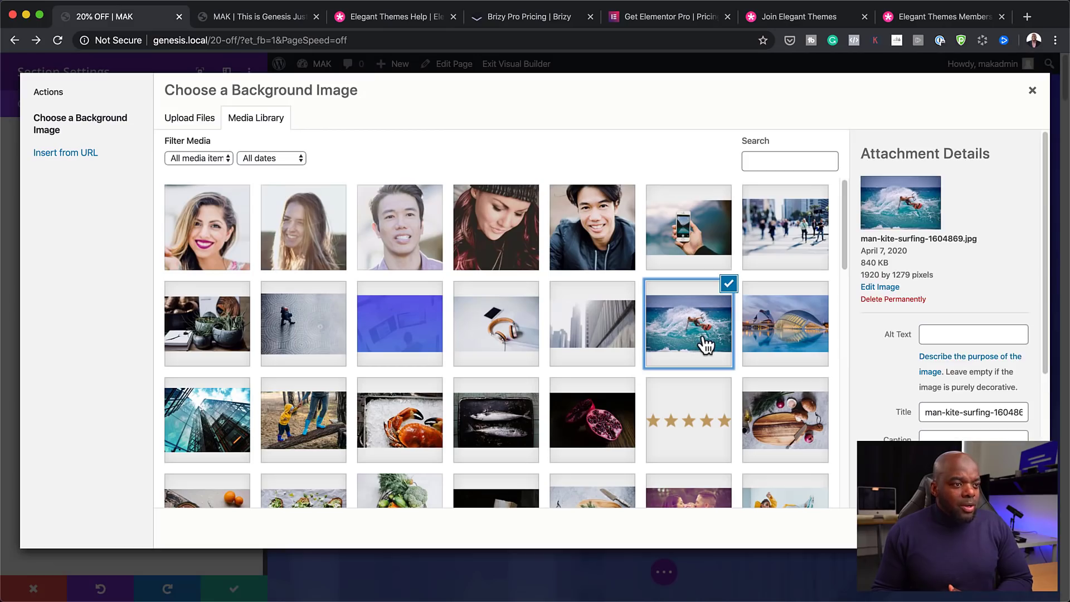
pyautogui.click(994, 528)
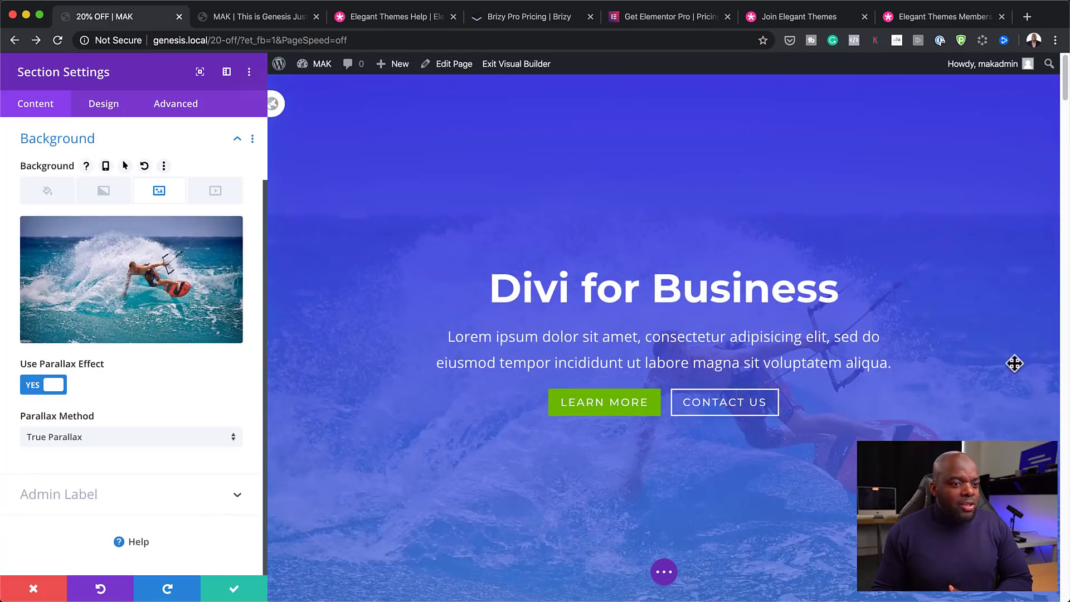
pyautogui.scroll(-3, 601, 395)
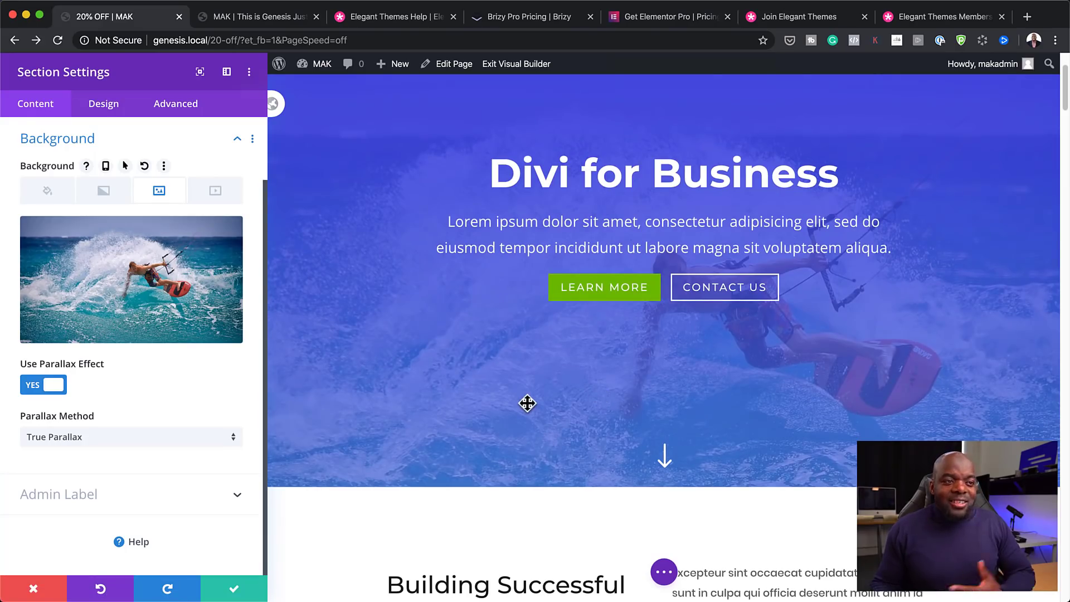
# Change the hero section's background image to reflection-of-cityscape-in-sea-at-night-256150.jpg, save the section settings and preview the result
pyautogui.moveTo(146, 236)
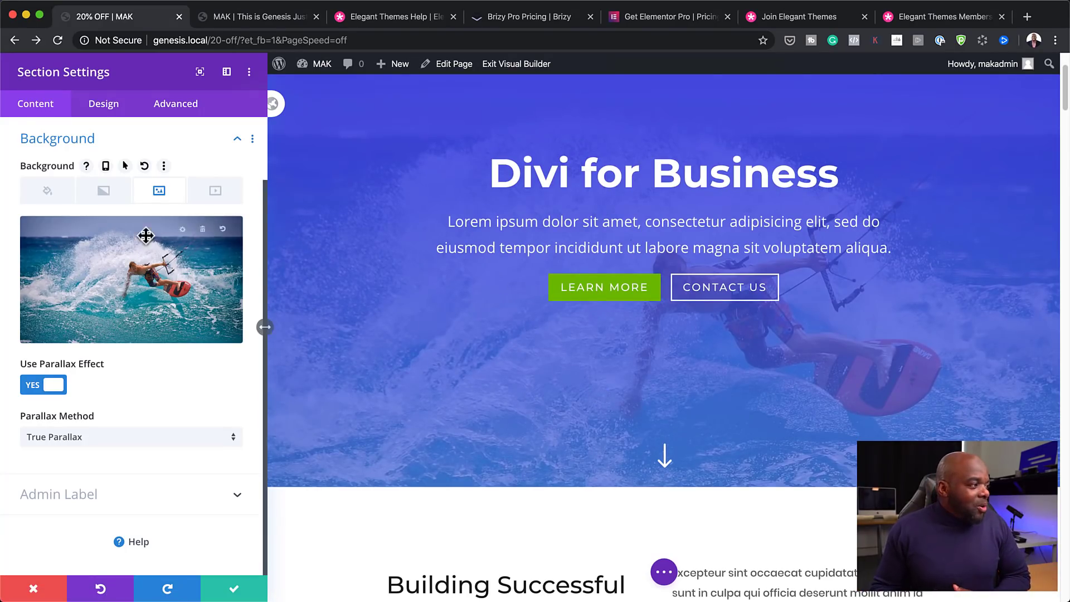
pyautogui.click(135, 273)
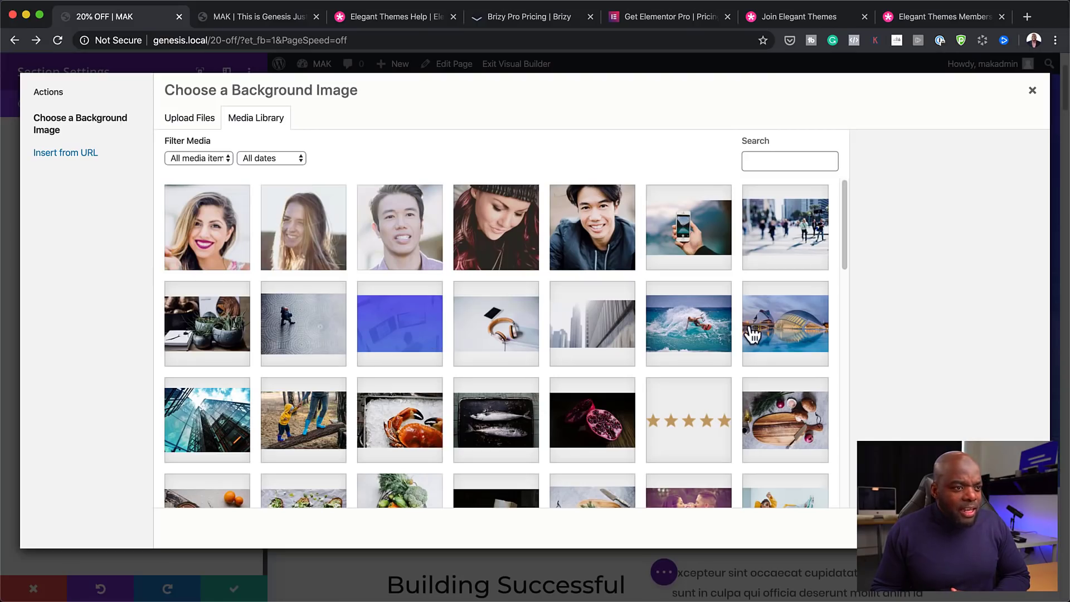
pyautogui.click(808, 344)
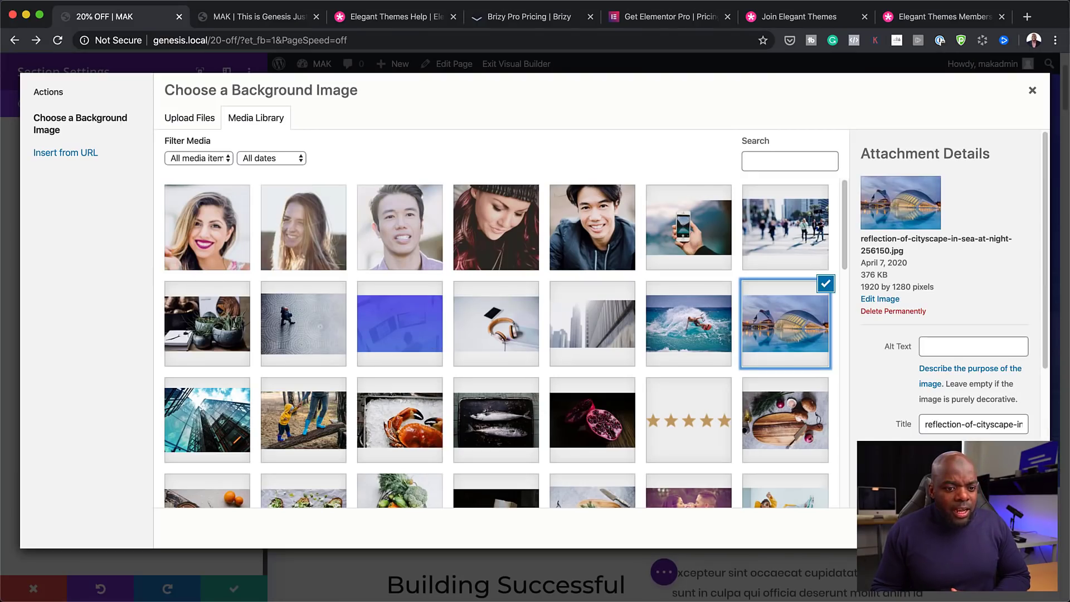
pyautogui.click(995, 528)
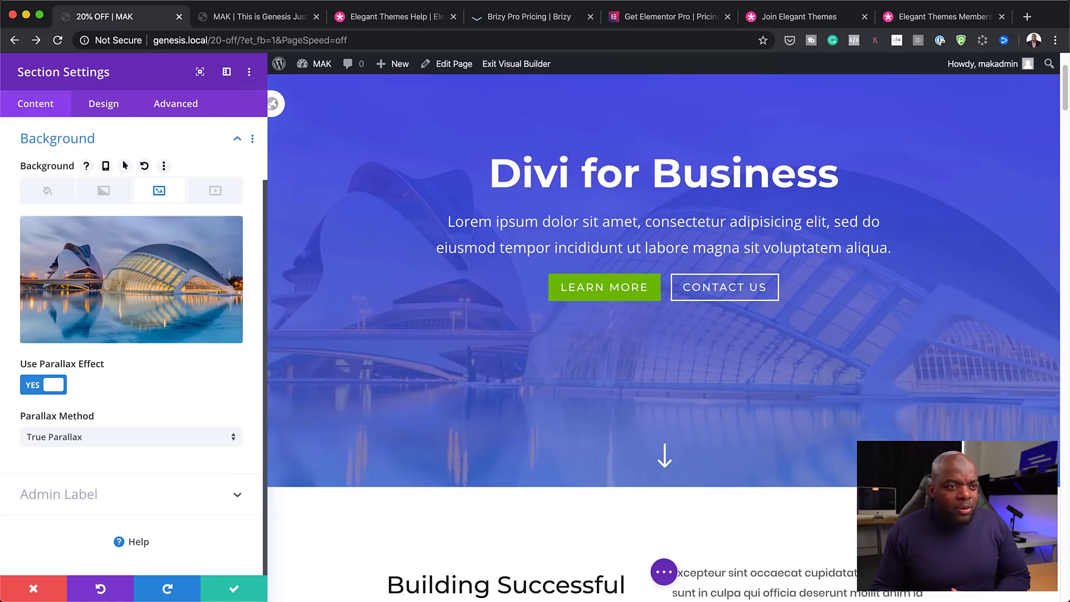
pyautogui.click(237, 588)
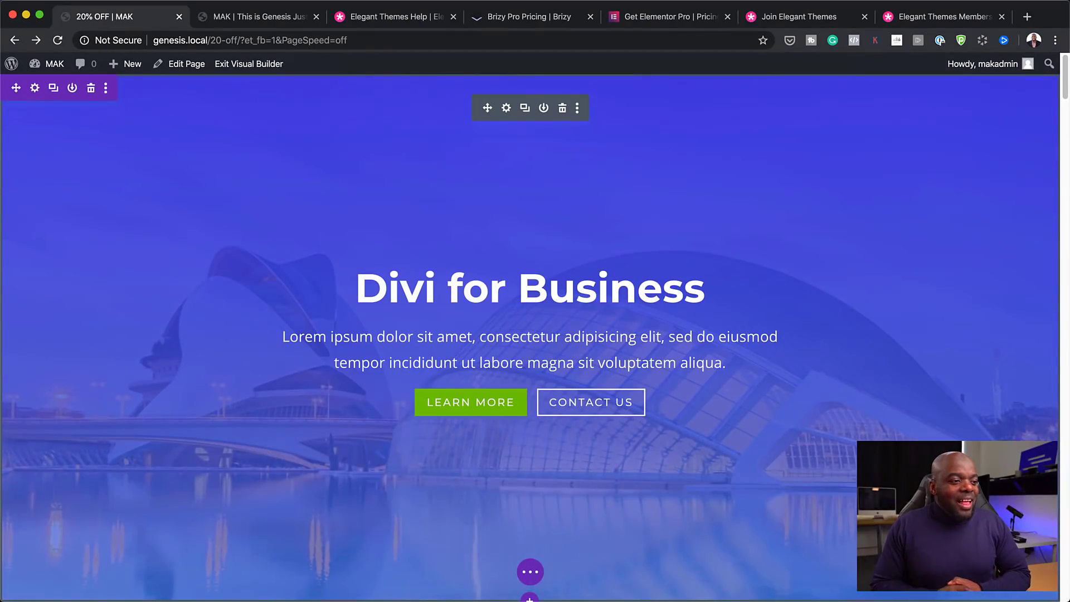
pyautogui.scroll(-3, 867, 432)
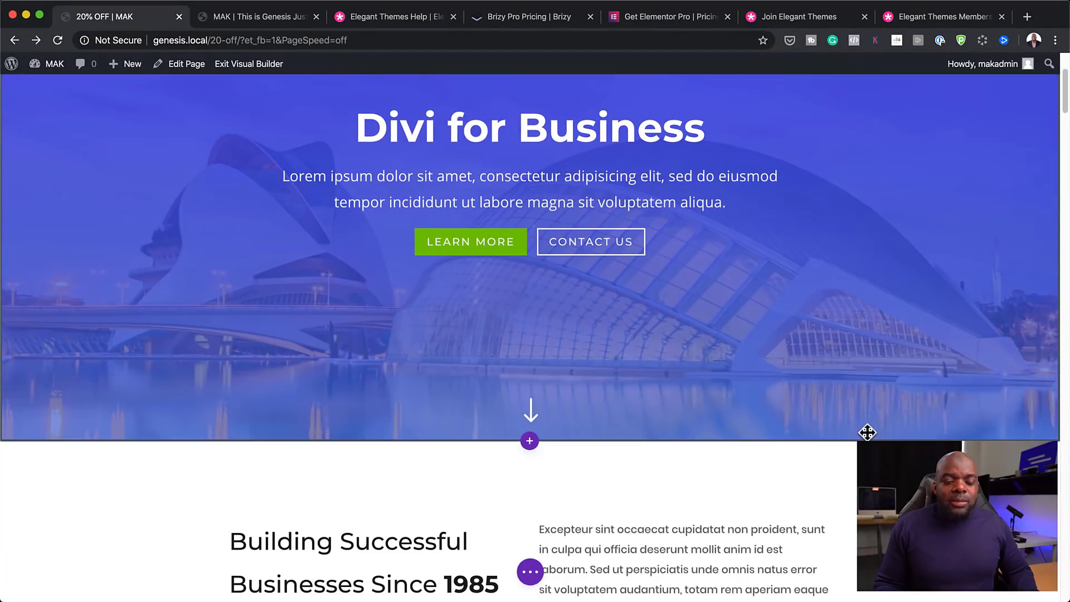